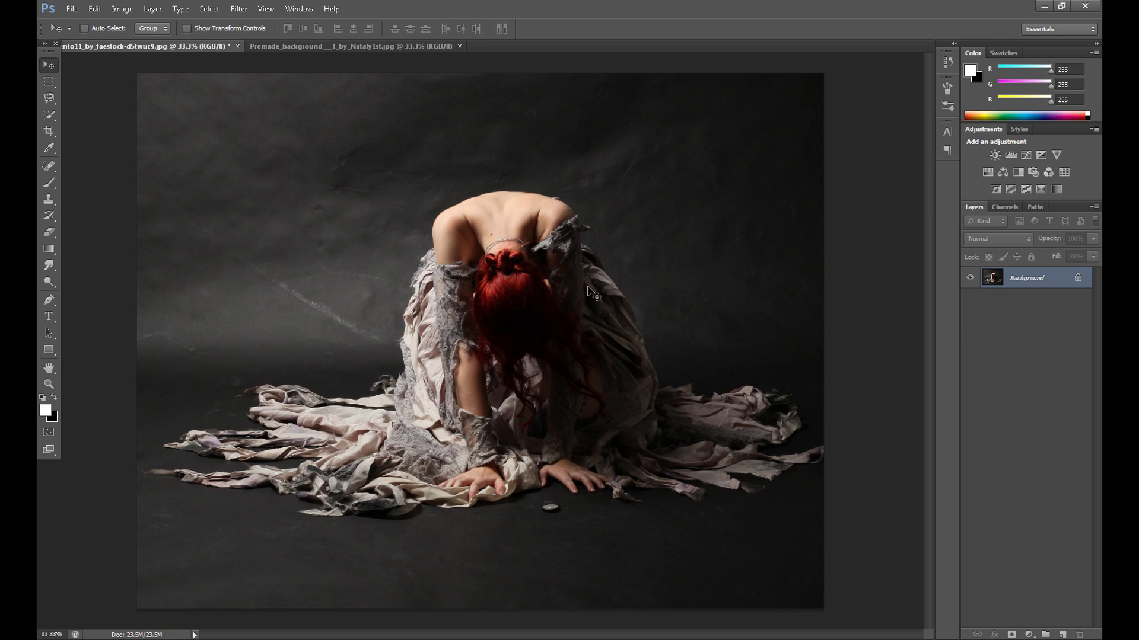
Return to the kneeling model photo and select the standard Pen Tool.
{"action": "left_click", "coordinate": [356, 46]}
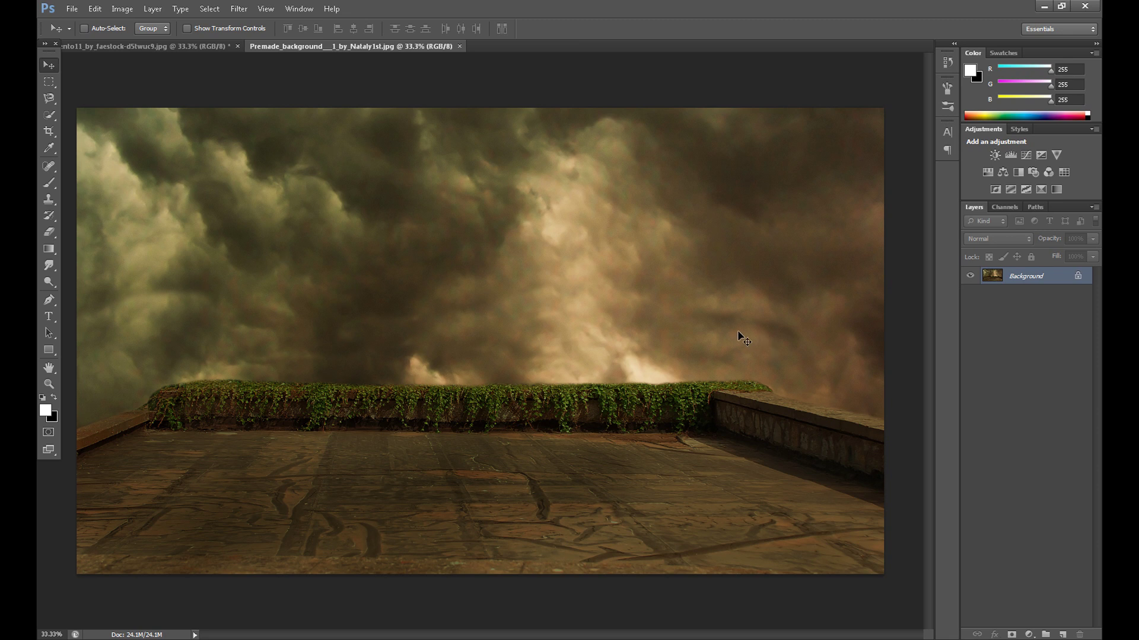
{"action": "left_click", "coordinate": [194, 47]}
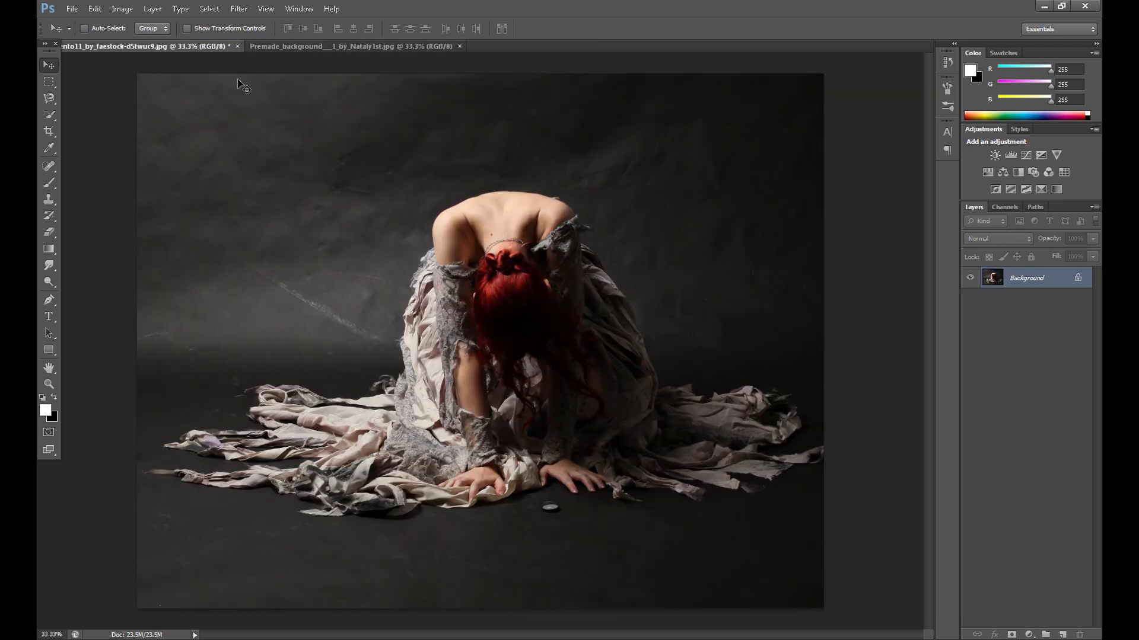
{"action": "left_click", "coordinate": [49, 300]}
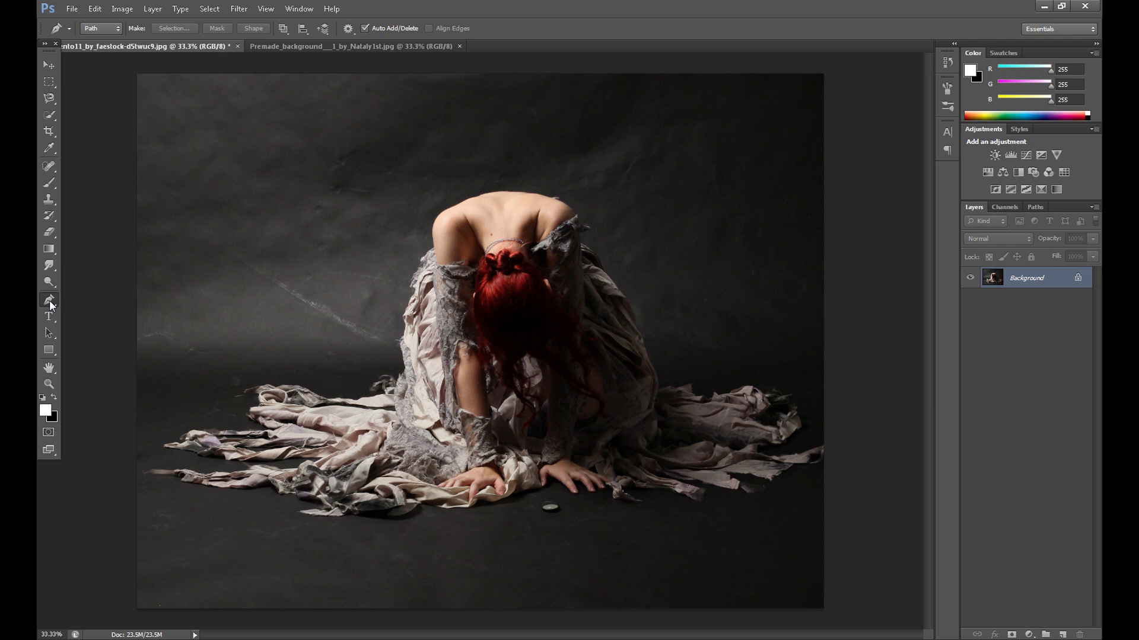
{"action": "right_click", "coordinate": [50, 301]}
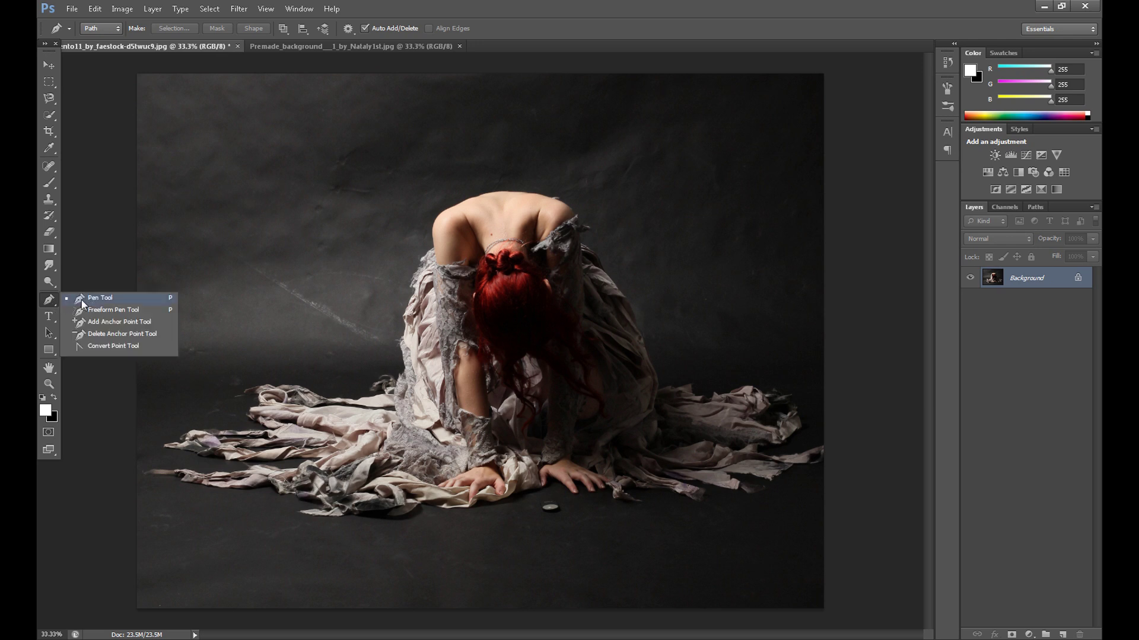
{"action": "left_click", "coordinate": [82, 300]}
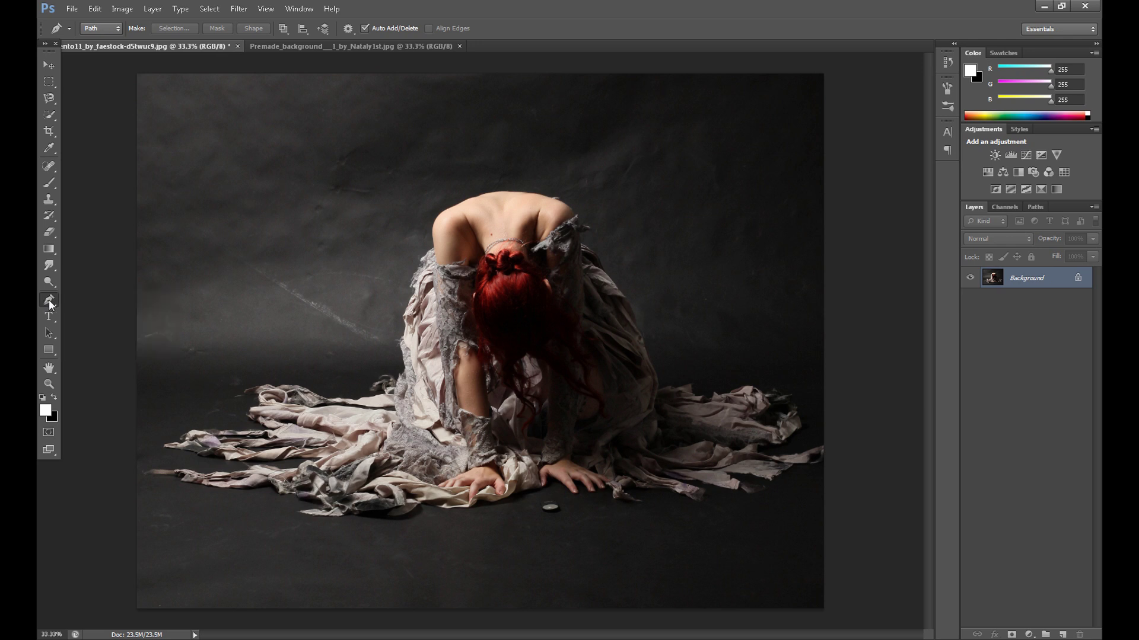
Place the first anchor at the cloth edge by the hand and zoom in on the hand area.
{"action": "left_click", "coordinate": [494, 504]}
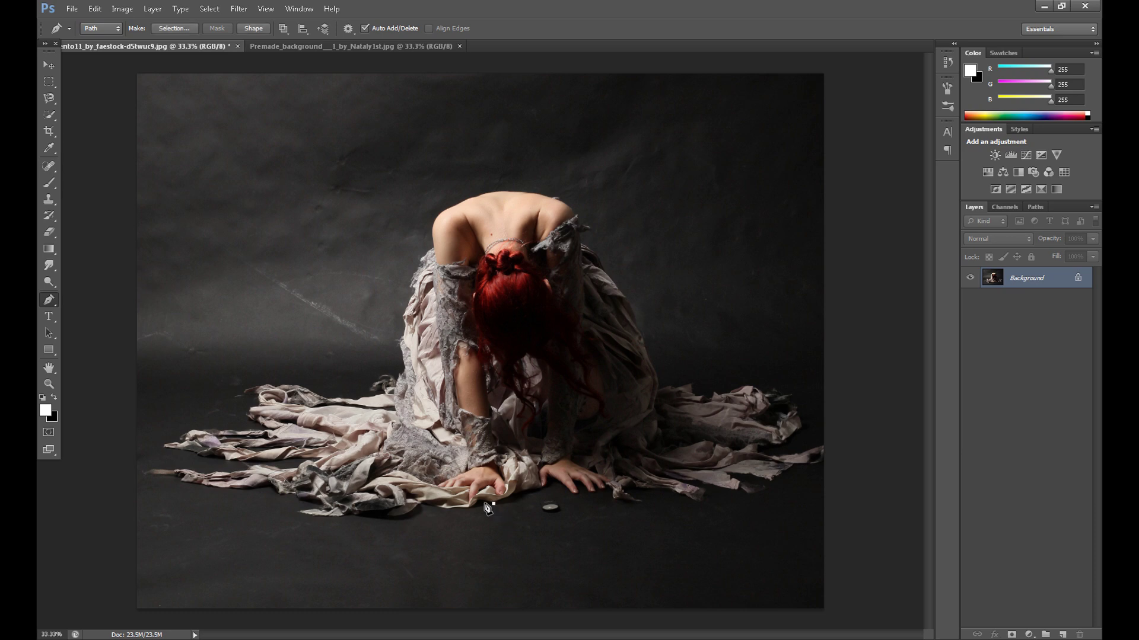
{"action": "left_click", "coordinate": [50, 384]}
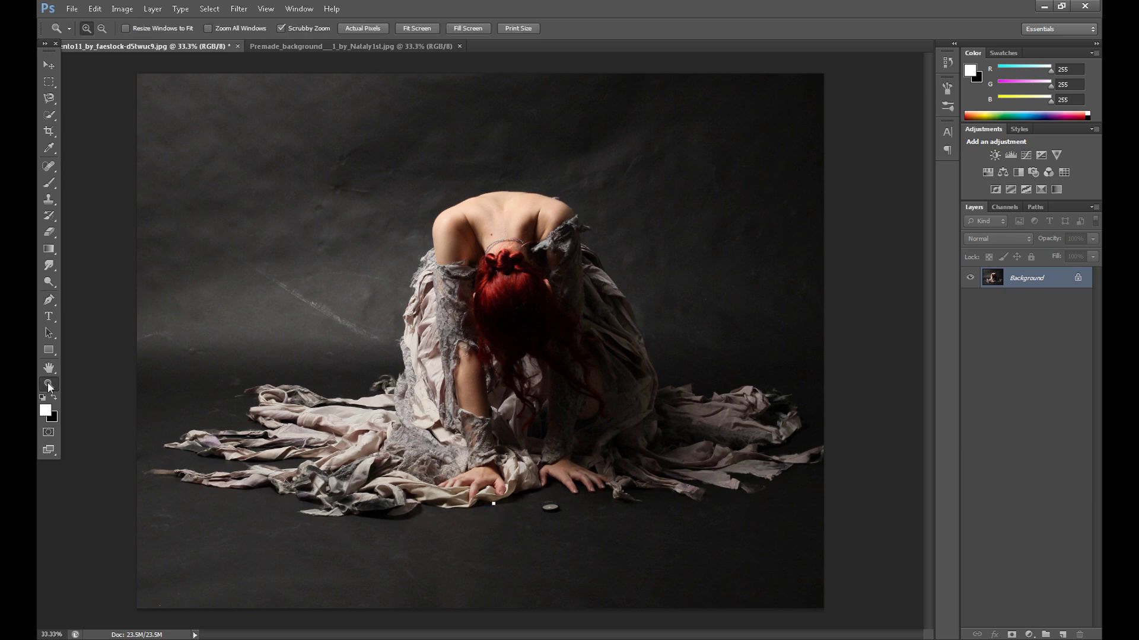
{"action": "left_click", "coordinate": [468, 466]}
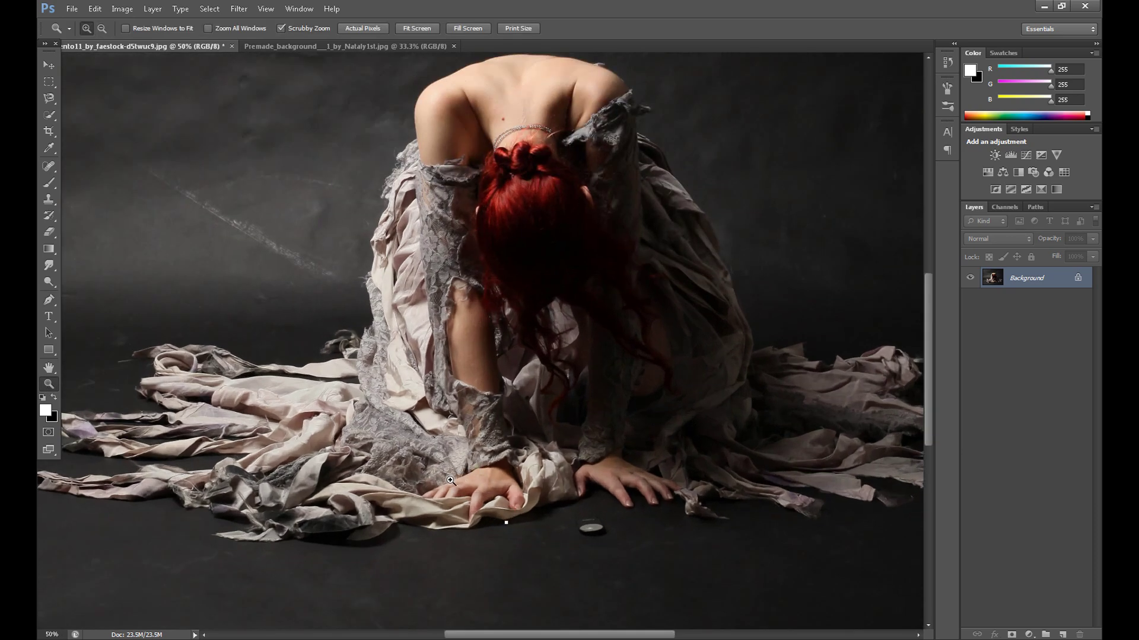
{"action": "left_click", "coordinate": [448, 478]}
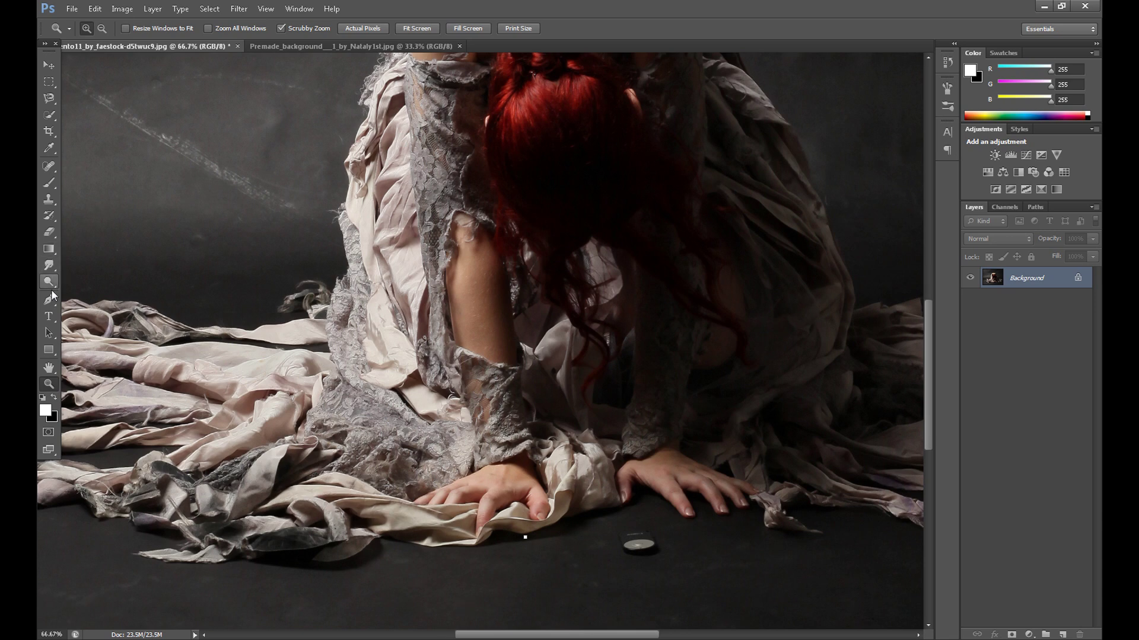
{"action": "left_click", "coordinate": [50, 299]}
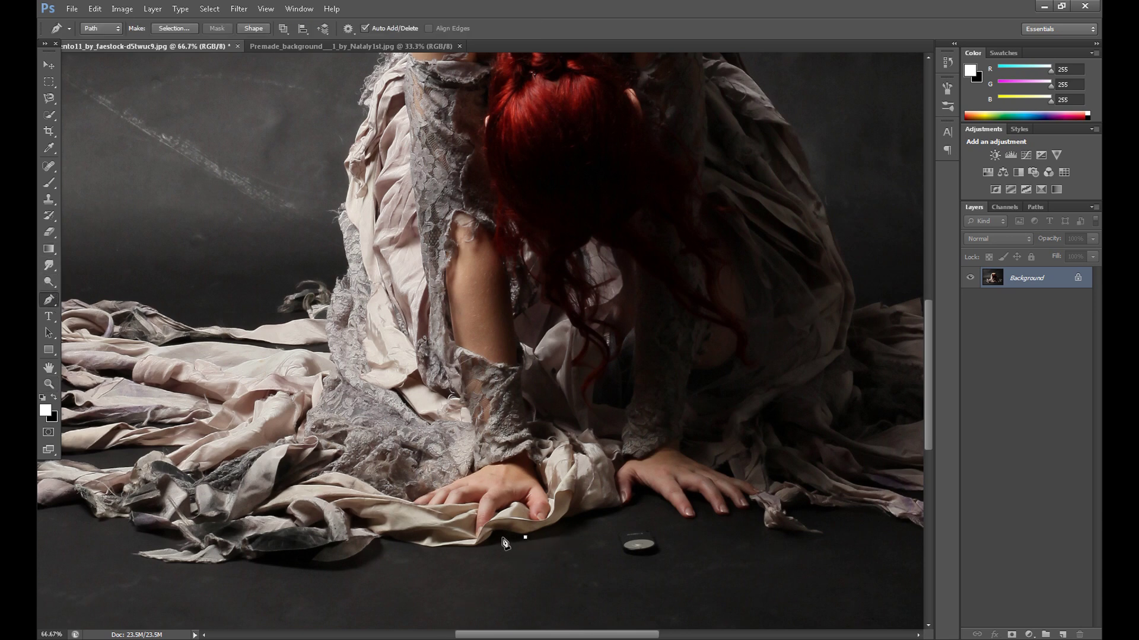
Trace anchor points leftward along the bottom edge of the trailing cloth.
{"action": "left_click", "coordinate": [500, 541]}
{"action": "left_click", "coordinate": [479, 546]}
{"action": "left_click", "coordinate": [456, 545]}
{"action": "left_click", "coordinate": [435, 549]}
{"action": "left_click", "coordinate": [407, 542]}
{"action": "left_click", "coordinate": [382, 538]}
{"action": "left_click", "coordinate": [378, 554]}
{"action": "left_click", "coordinate": [358, 565]}
{"action": "left_click", "coordinate": [320, 567]}
{"action": "left_click", "coordinate": [288, 563]}
{"action": "left_click", "coordinate": [250, 562]}
{"action": "left_click", "coordinate": [232, 562]}
{"action": "left_click", "coordinate": [213, 564]}
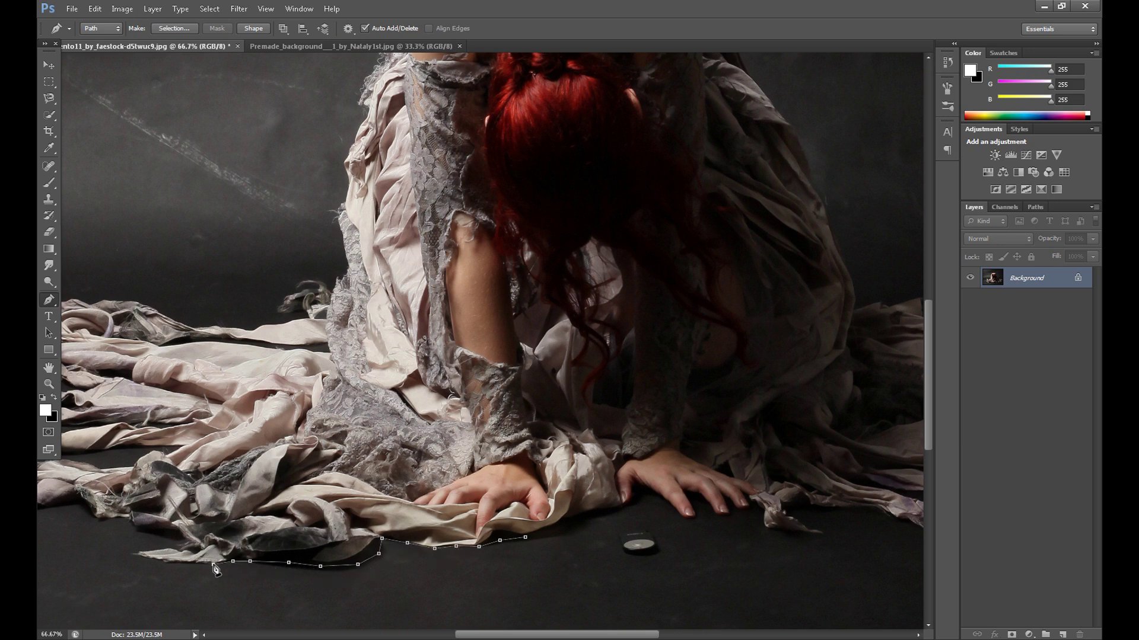
{"action": "left_click", "coordinate": [179, 561]}
Trace the path around the left tip of the cloth.
{"action": "left_click", "coordinate": [167, 562]}
{"action": "left_click", "coordinate": [137, 553]}
{"action": "left_click", "coordinate": [172, 548]}
{"action": "left_click", "coordinate": [192, 545]}
{"action": "left_click", "coordinate": [184, 536]}
{"action": "left_click", "coordinate": [174, 531]}
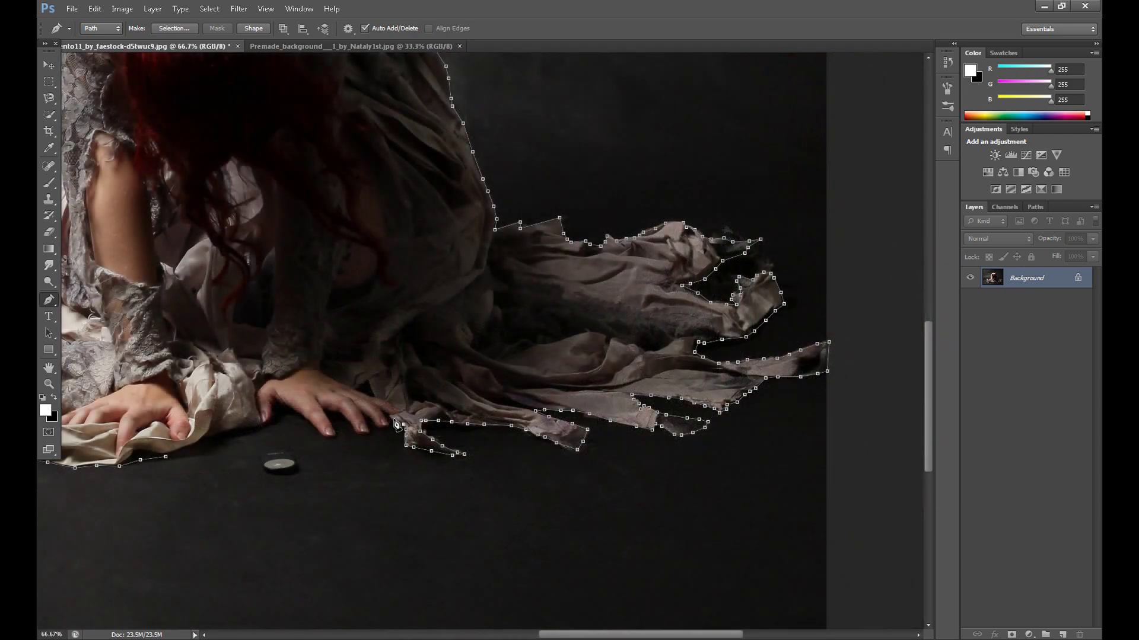
Continue the outline around the first fingertip and down below it.
{"action": "left_click", "coordinate": [383, 410]}
{"action": "left_click", "coordinate": [386, 419]}
{"action": "left_click", "coordinate": [388, 424]}
{"action": "left_click", "coordinate": [386, 428]}
{"action": "left_click", "coordinate": [381, 425]}
{"action": "left_click", "coordinate": [376, 423]}
{"action": "left_click", "coordinate": [371, 417]}
{"action": "left_click", "coordinate": [360, 411]}
{"action": "left_click", "coordinate": [364, 421]}
{"action": "left_click", "coordinate": [368, 429]}
Trace along the remaining fingertip edges and around the fingertip and nail.
{"action": "left_click", "coordinate": [364, 434]}
{"action": "left_click", "coordinate": [359, 433]}
{"action": "left_click", "coordinate": [352, 427]}
{"action": "left_click", "coordinate": [349, 421]}
{"action": "left_click", "coordinate": [345, 416]}
{"action": "left_click", "coordinate": [339, 412]}
{"action": "left_click", "coordinate": [331, 410]}
{"action": "left_click", "coordinate": [322, 410]}
{"action": "left_click", "coordinate": [334, 431]}
{"action": "left_click", "coordinate": [335, 436]}
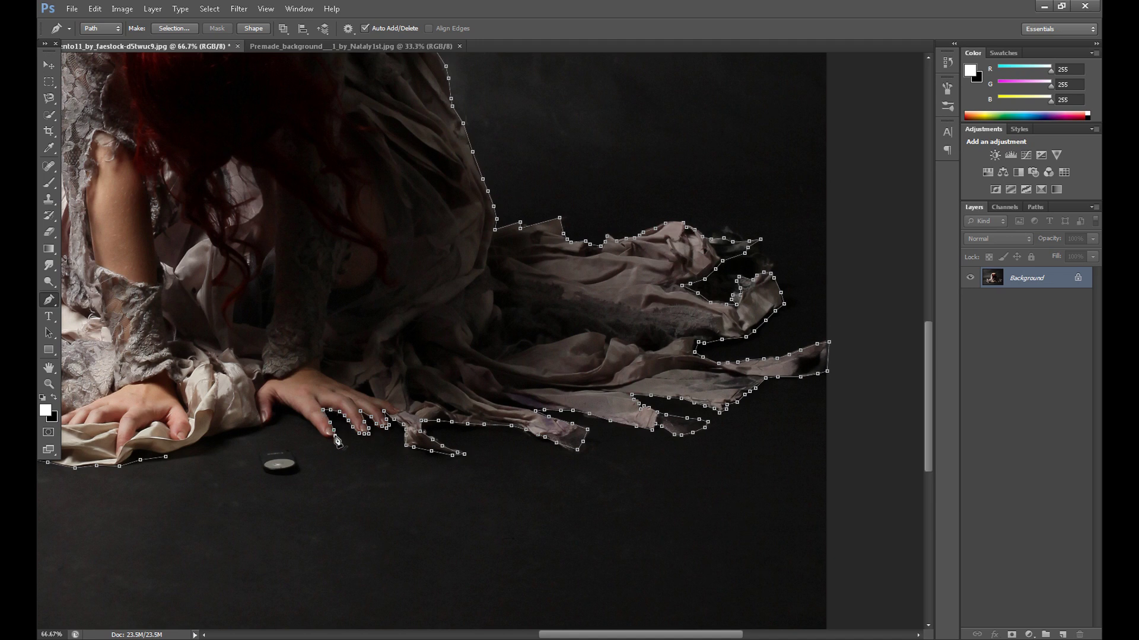
{"action": "left_click", "coordinate": [329, 437]}
{"action": "left_click", "coordinate": [324, 432]}
Trace up the finger's left edge and down the hand's left edge.
{"action": "left_click", "coordinate": [315, 426]}
{"action": "left_click", "coordinate": [307, 419]}
{"action": "left_click", "coordinate": [299, 412]}
{"action": "left_click", "coordinate": [286, 406]}
{"action": "left_click", "coordinate": [274, 402]}
{"action": "left_click", "coordinate": [271, 410]}
{"action": "left_click", "coordinate": [271, 419]}
{"action": "left_click", "coordinate": [267, 422]}
{"action": "left_click", "coordinate": [261, 424]}
Trace along the hand's lower edge and close the path at its starting point.
{"action": "left_click", "coordinate": [252, 426]}
{"action": "left_click", "coordinate": [244, 429]}
{"action": "left_click", "coordinate": [233, 430]}
{"action": "left_click", "coordinate": [224, 433]}
{"action": "left_click", "coordinate": [212, 439]}
{"action": "left_click", "coordinate": [165, 456]}
Zoom out to view the whole image and return to the Pen Tool.
{"action": "key", "text": "ctrl+Return"}
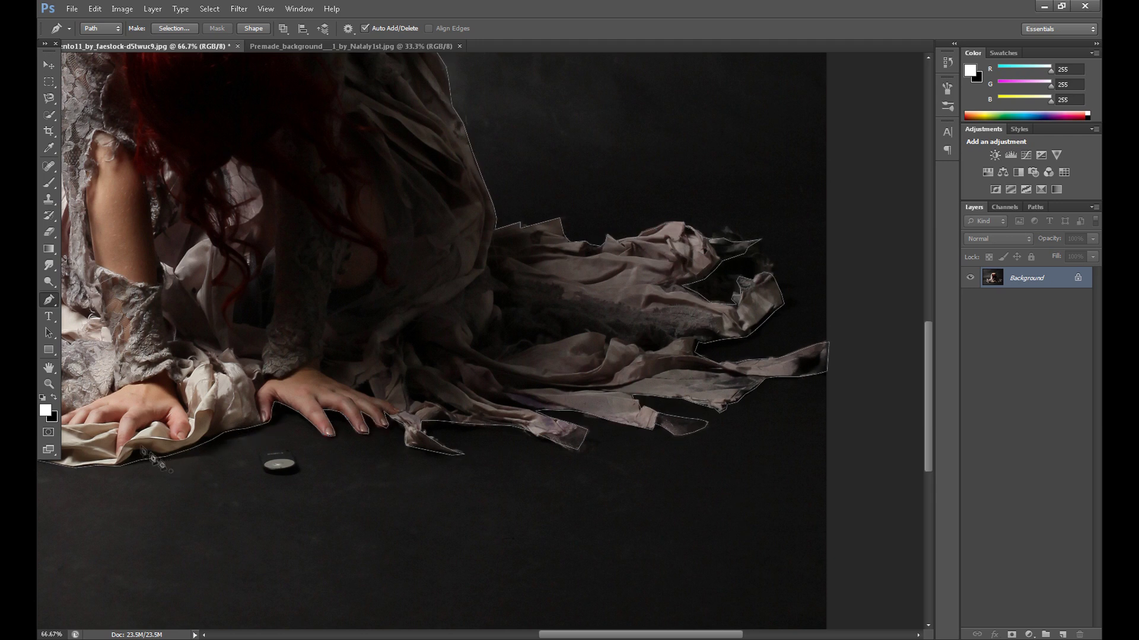
{"action": "key", "text": "z"}
{"action": "left_click", "coordinate": [101, 30]}
{"action": "left_click", "coordinate": [101, 29]}
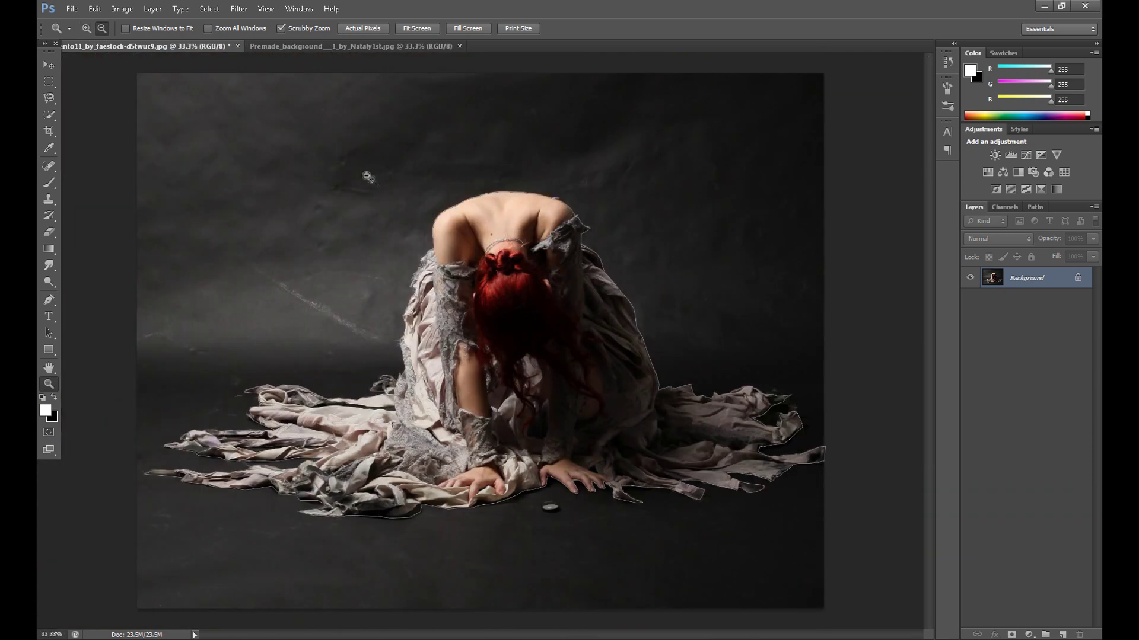
{"action": "key", "text": "p"}
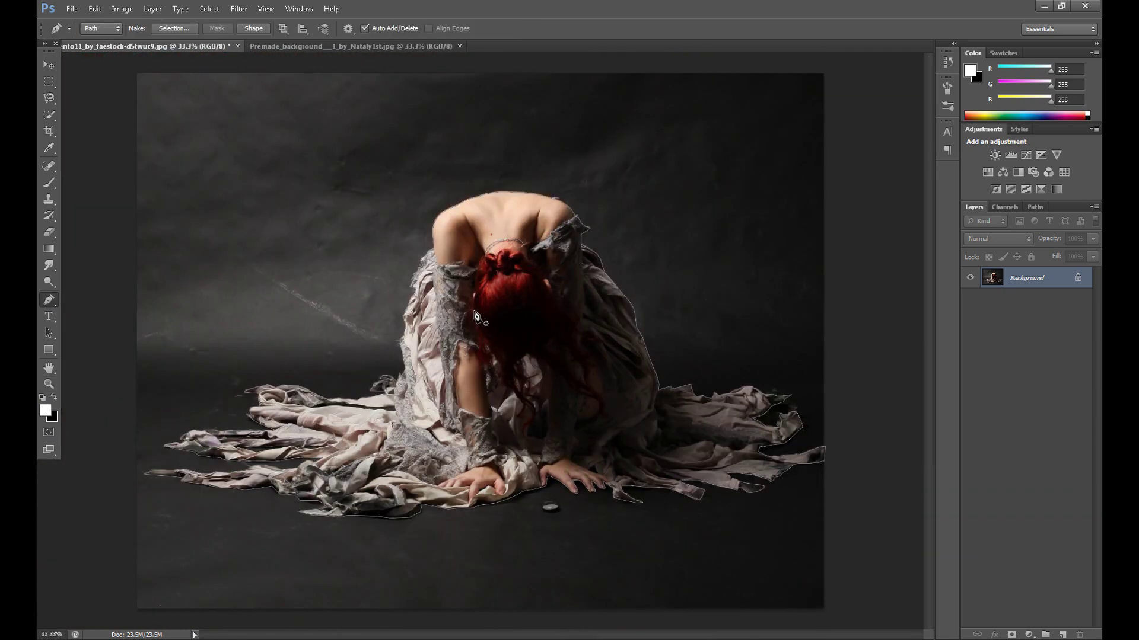
Turn the traced model path into a selection with Make Selection.
{"action": "right_click", "coordinate": [553, 313]}
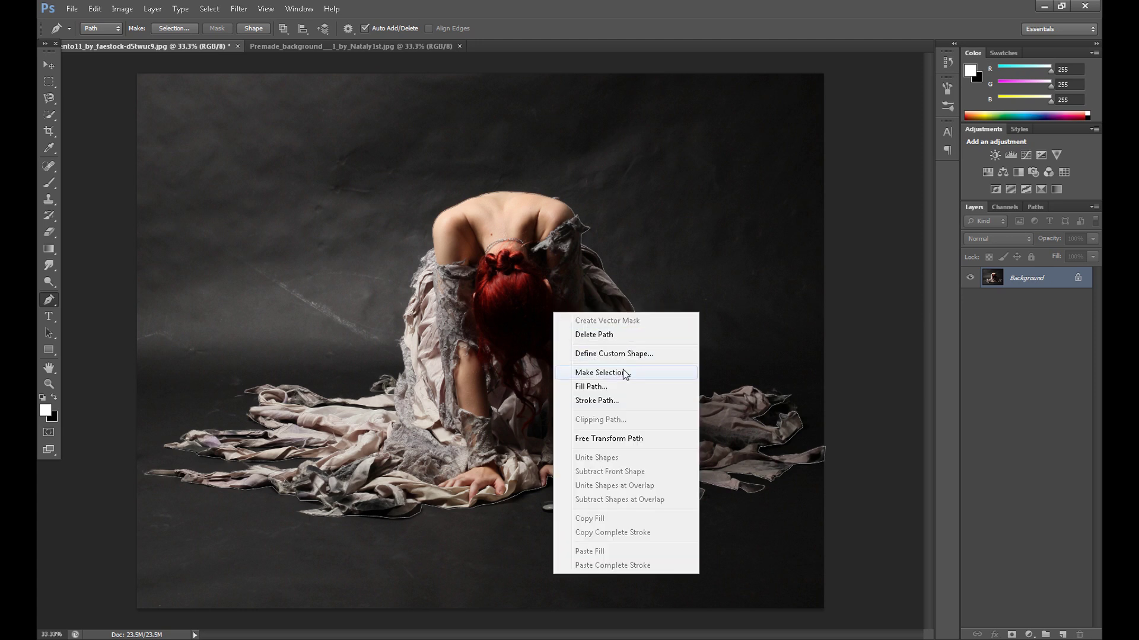
{"action": "left_click", "coordinate": [599, 372]}
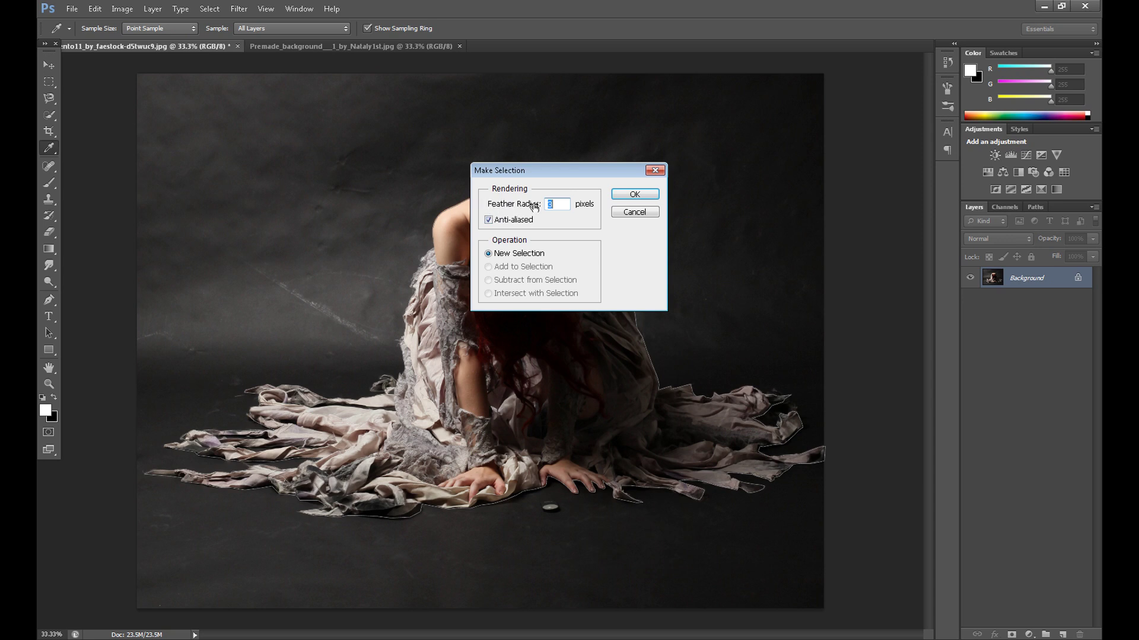
{"action": "left_click", "coordinate": [631, 196]}
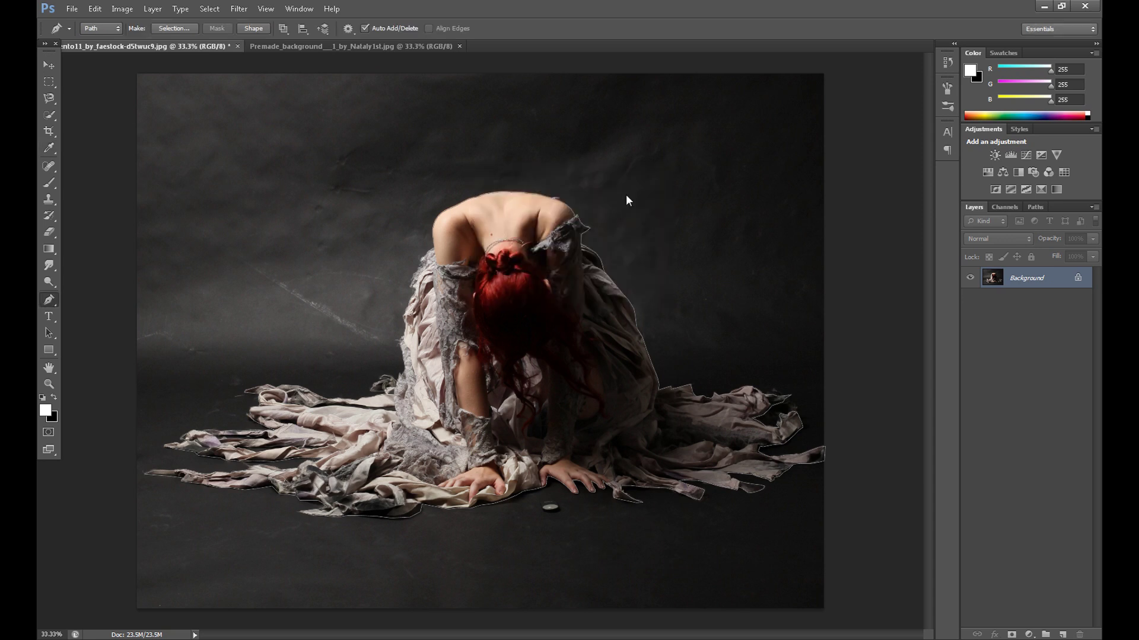
Copy the selected model onto a new Layer 1 and hide the Background layer.
{"action": "left_click", "coordinate": [49, 82]}
{"action": "right_click", "coordinate": [517, 318]}
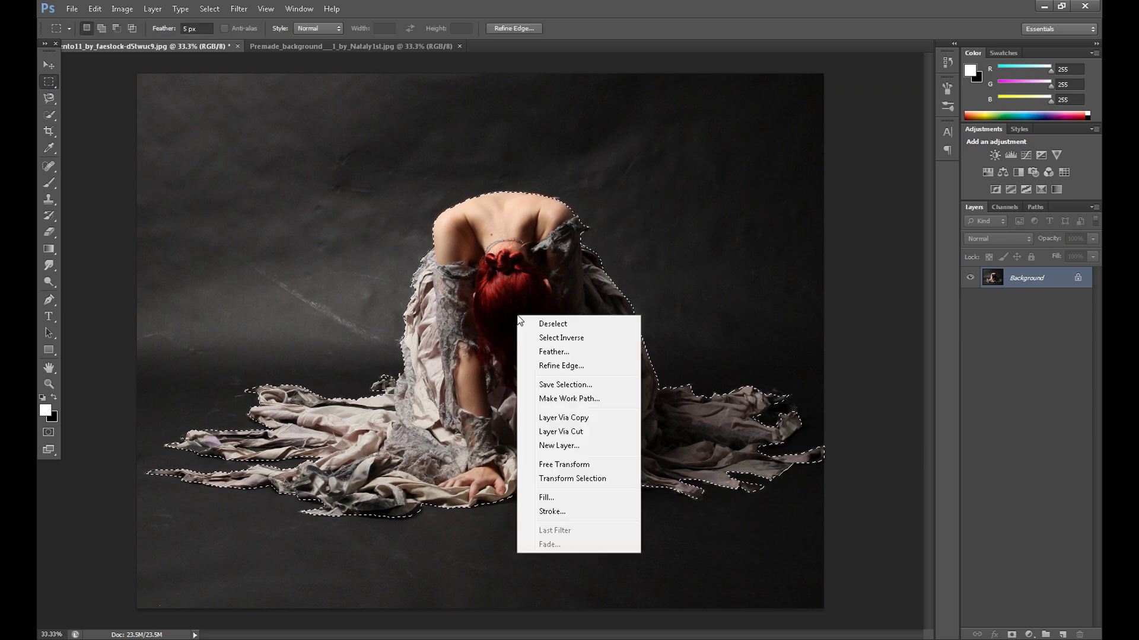
{"action": "left_click", "coordinate": [580, 418]}
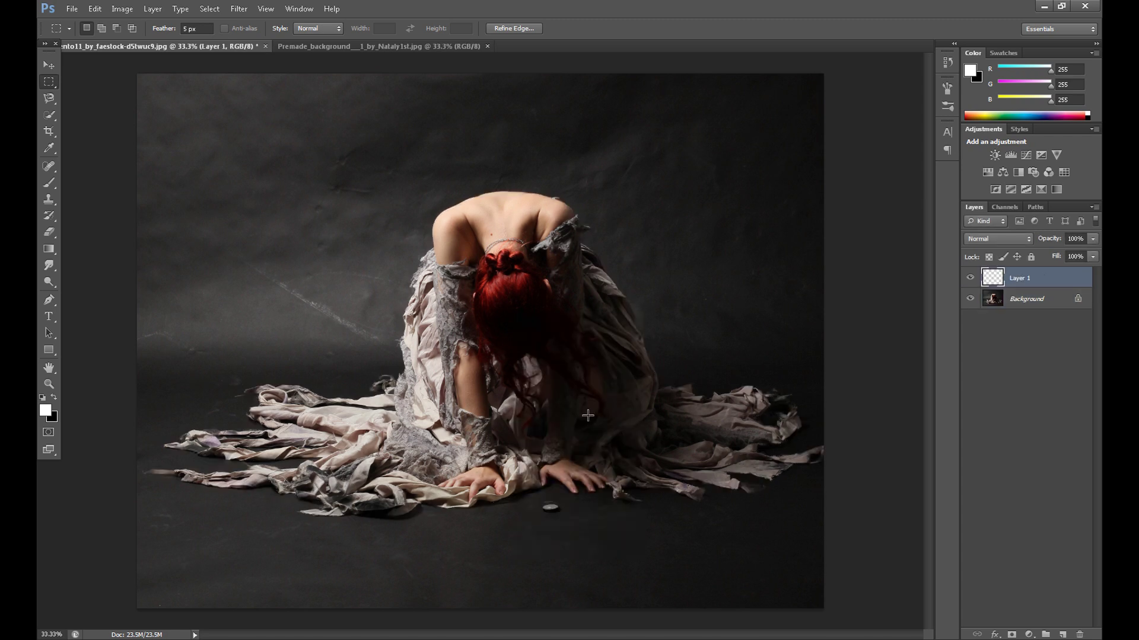
{"action": "left_click", "coordinate": [969, 298]}
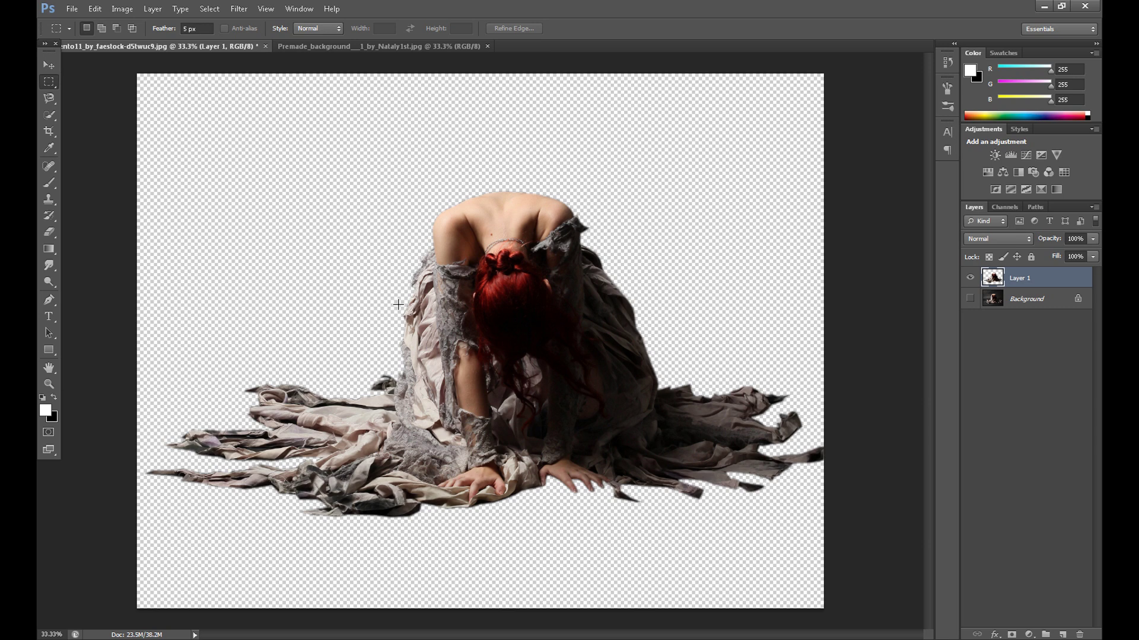
Reduce the model document through Image Size from 23.5M to about 13.9M.
{"action": "left_click", "coordinate": [129, 9]}
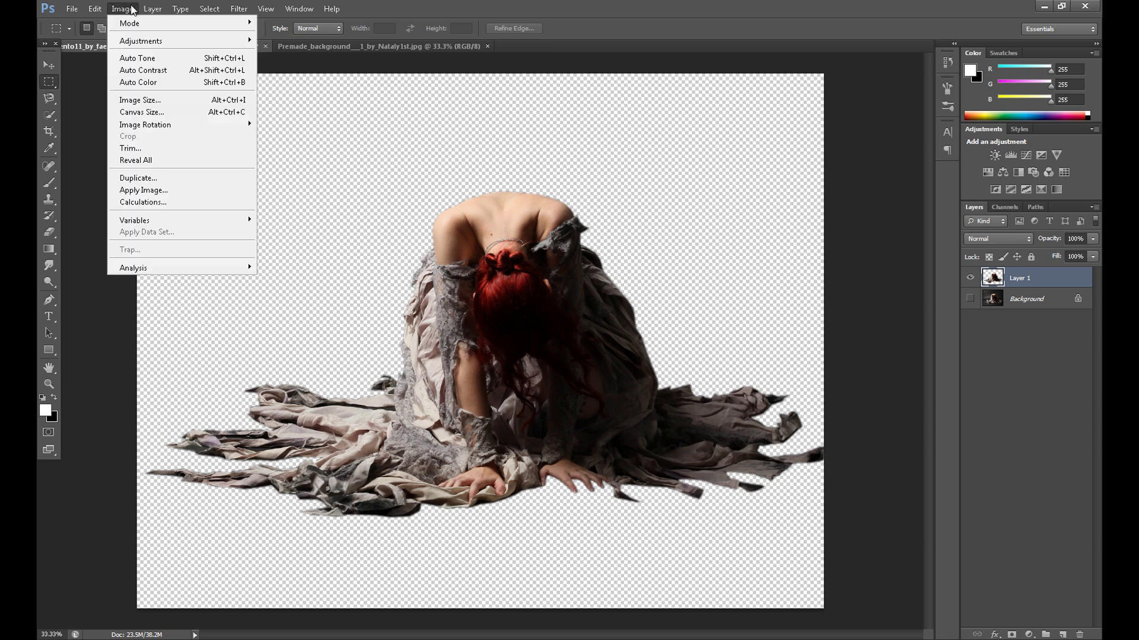
{"action": "left_click", "coordinate": [133, 100]}
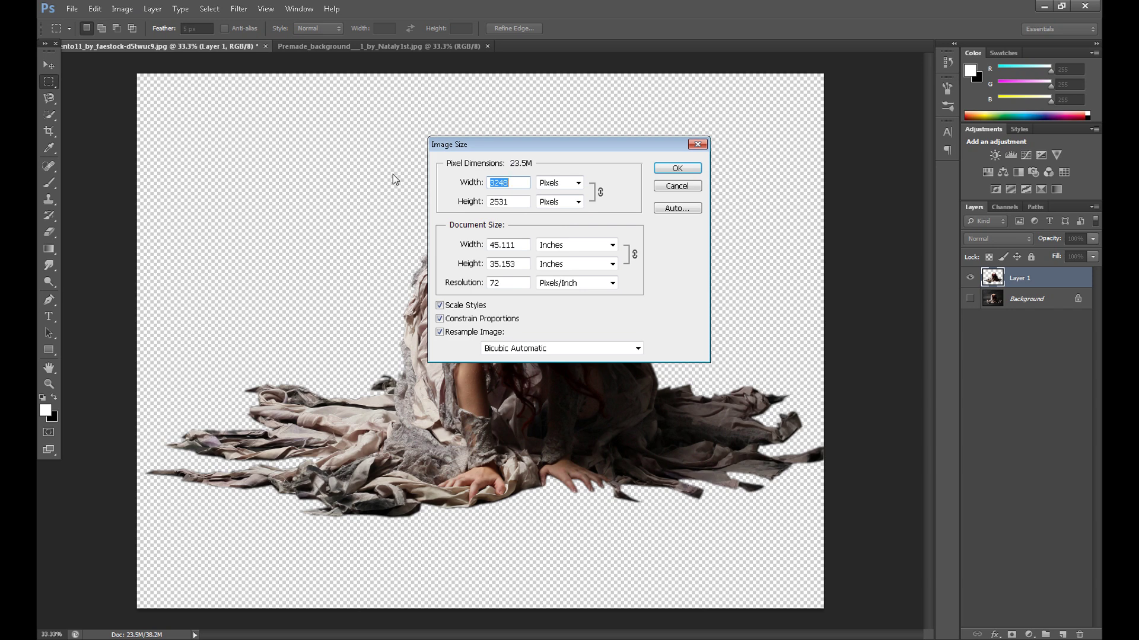
{"action": "key", "text": "BackSpace"}
{"action": "type", "text": "25"}
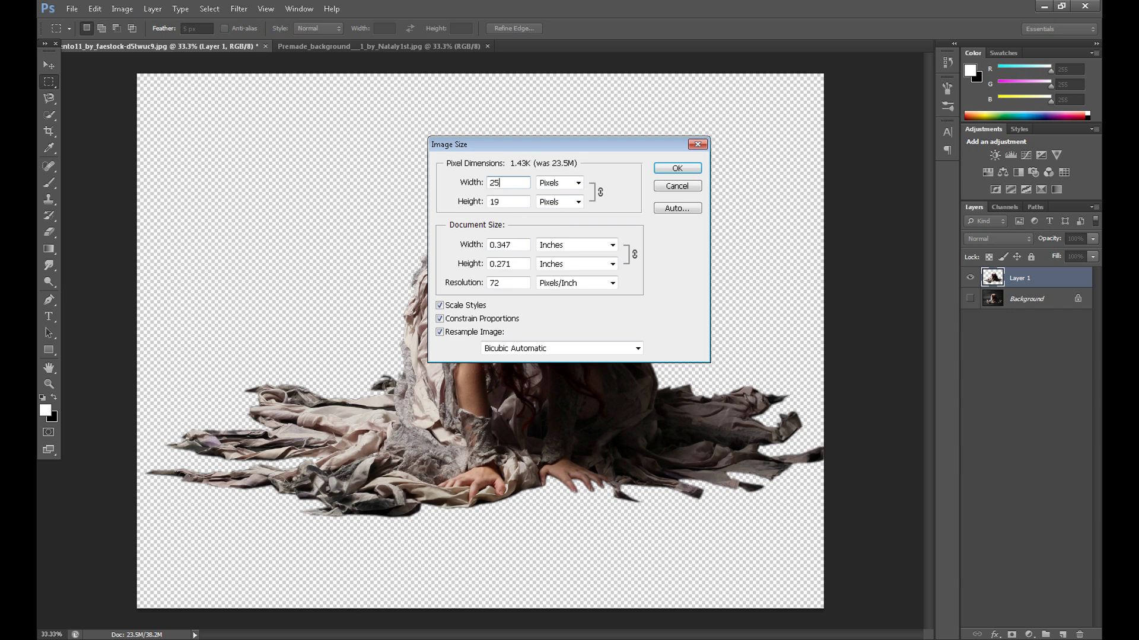
{"action": "key", "text": "ctrl+z"}
{"action": "key", "text": "Return"}
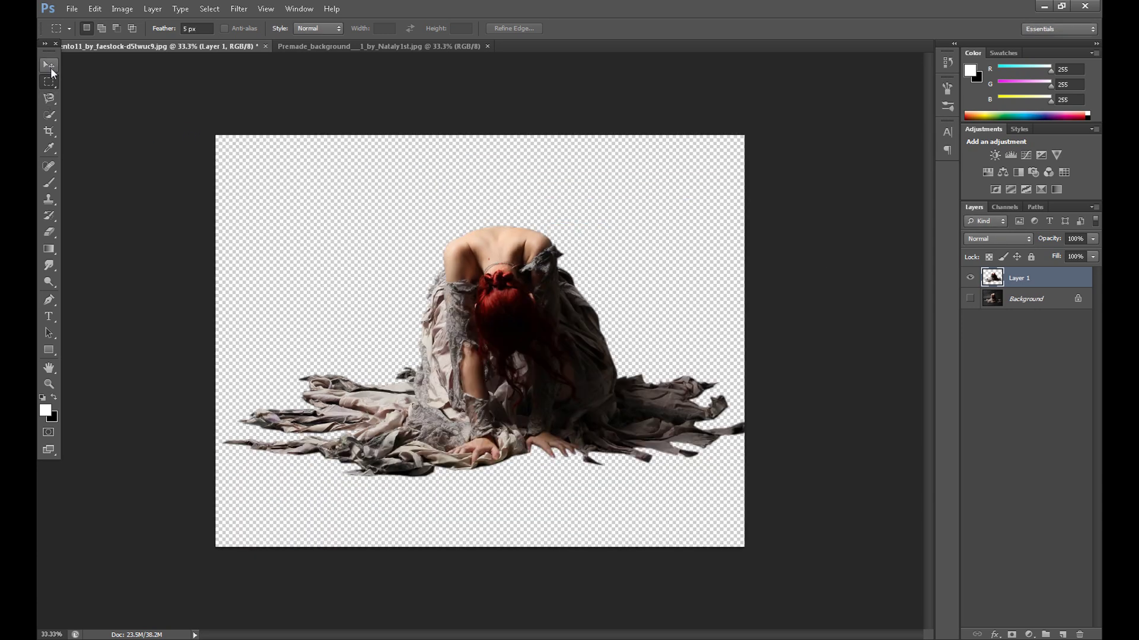
{"action": "left_click", "coordinate": [50, 66]}
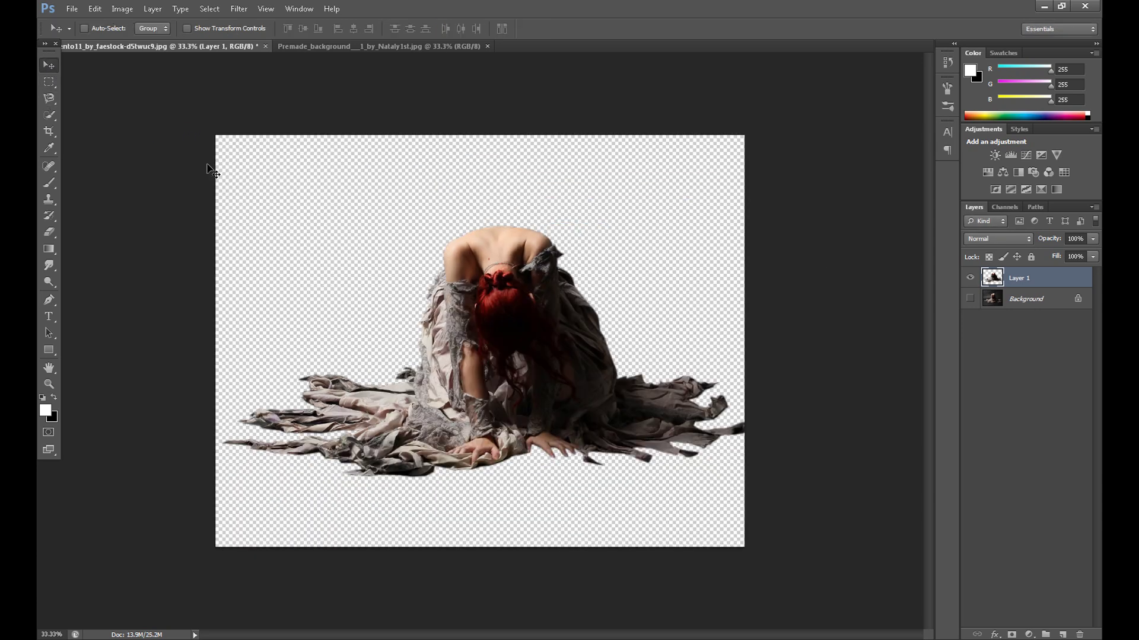
{"action": "left_click_drag", "start_coordinate": [523, 328], "coordinate": [475, 429]}
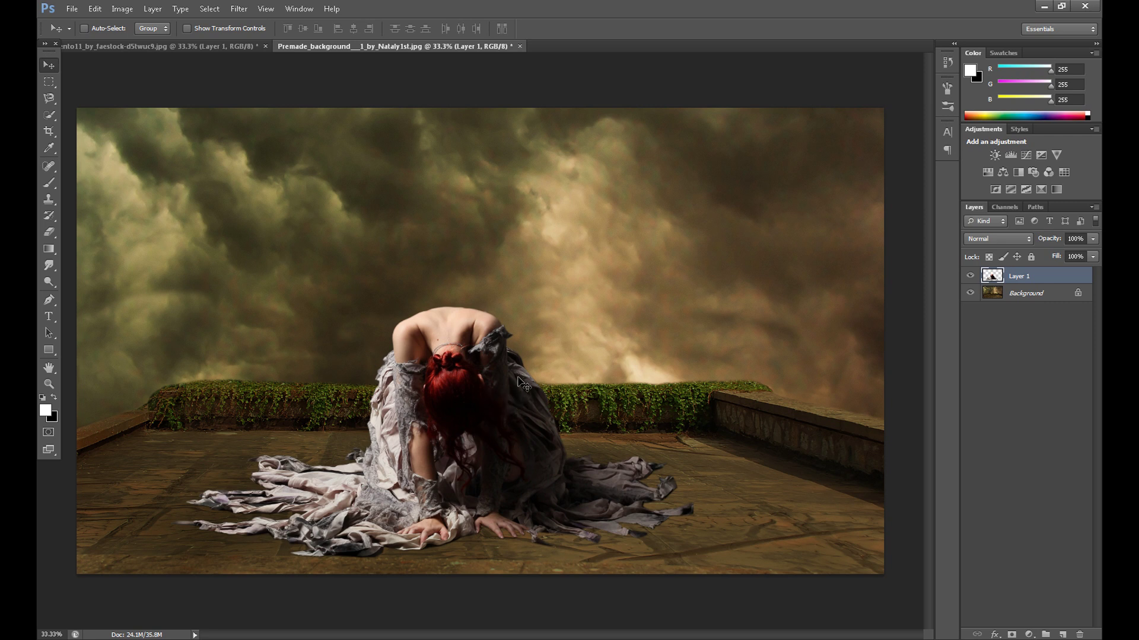
{"action": "left_click", "coordinate": [48, 383]}
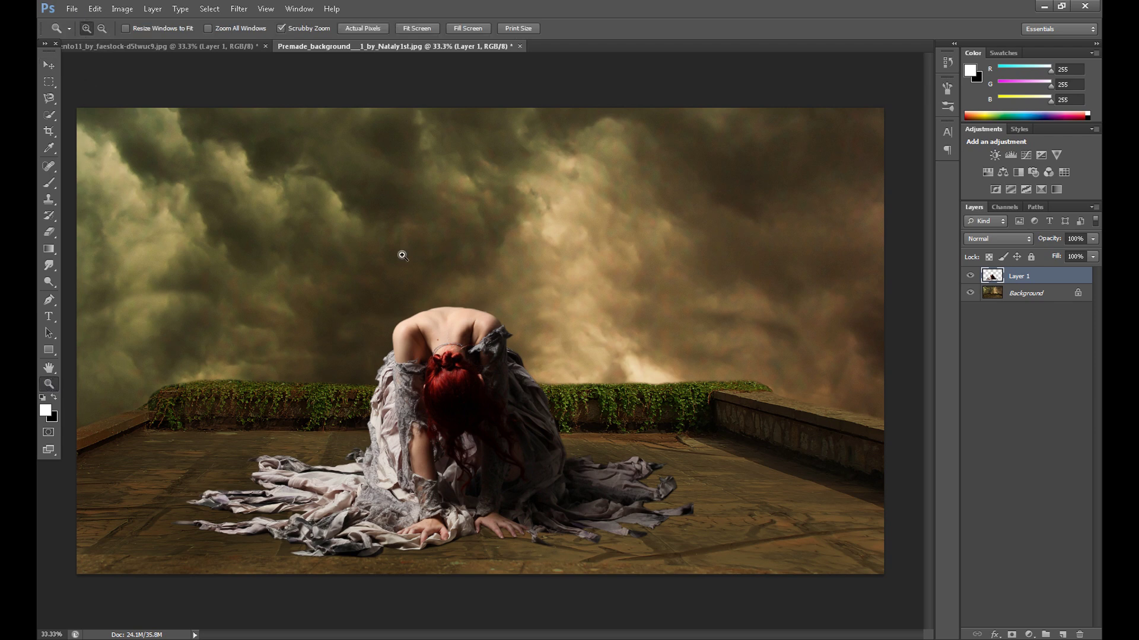
{"action": "left_click", "coordinate": [446, 301]}
{"action": "left_click", "coordinate": [476, 300]}
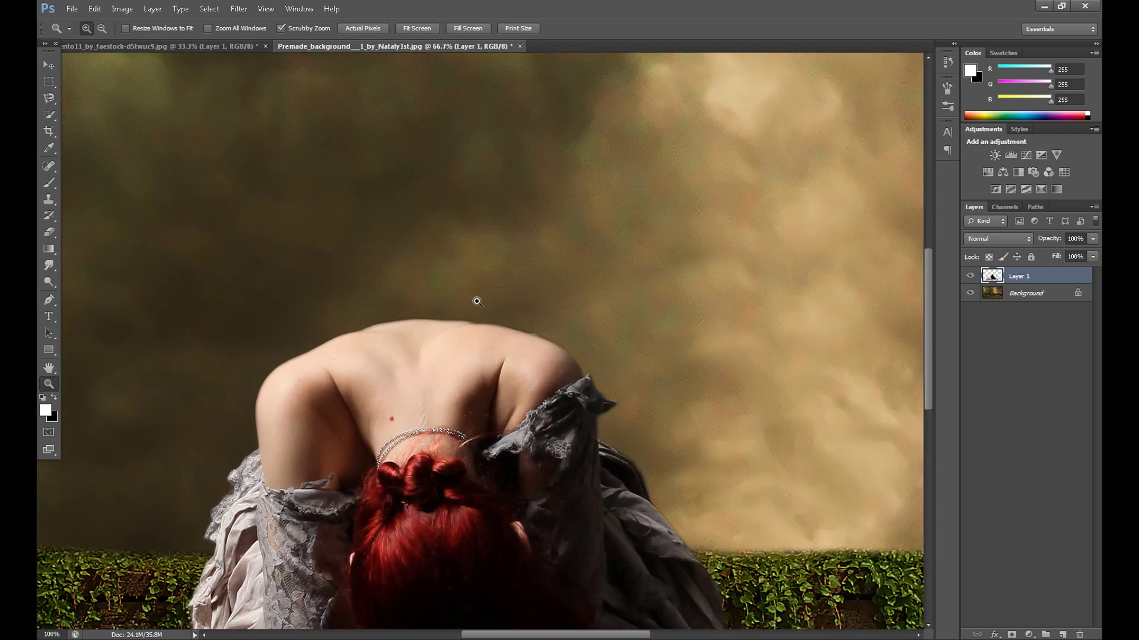
{"action": "left_click", "coordinate": [476, 301]}
{"action": "left_click", "coordinate": [476, 300]}
{"action": "left_click", "coordinate": [49, 232]}
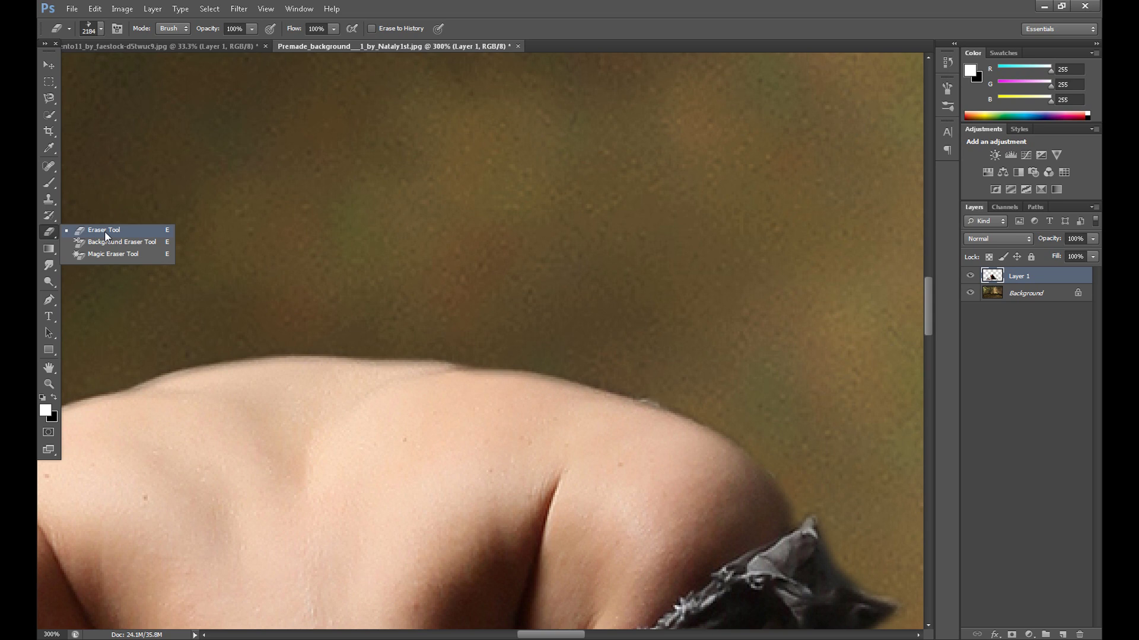
{"action": "left_click", "coordinate": [104, 230]}
{"action": "left_click", "coordinate": [97, 25]}
{"action": "scroll", "coordinate": [179, 169], "scroll_direction": "up", "scroll_amount": 1}
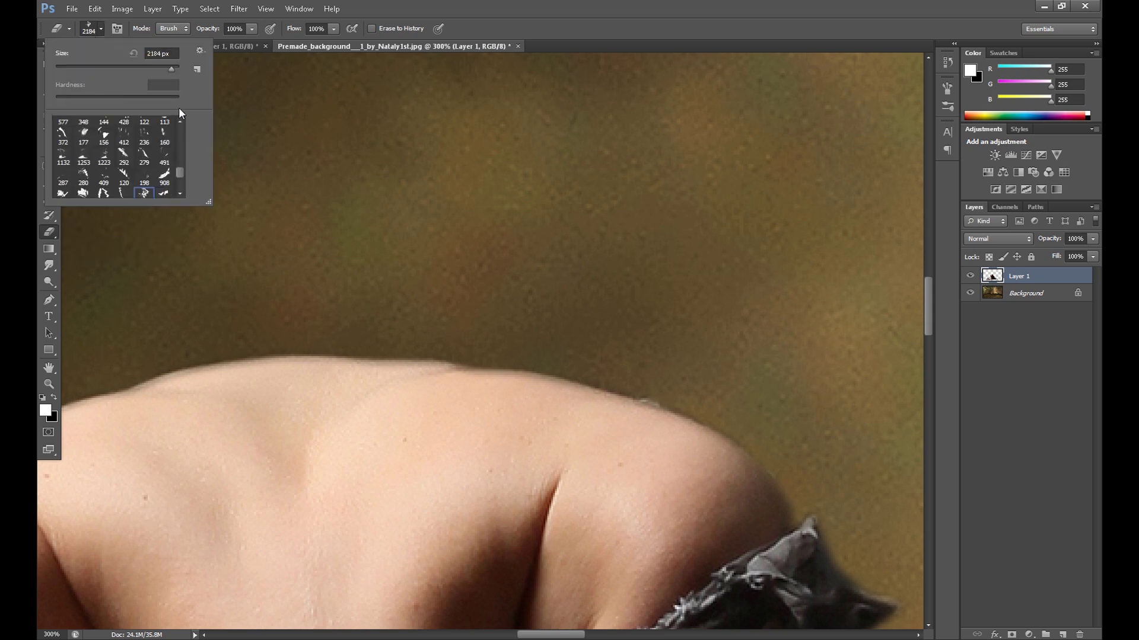
{"action": "left_click_drag", "start_coordinate": [178, 159], "coordinate": [178, 127]}
{"action": "left_click", "coordinate": [63, 126]}
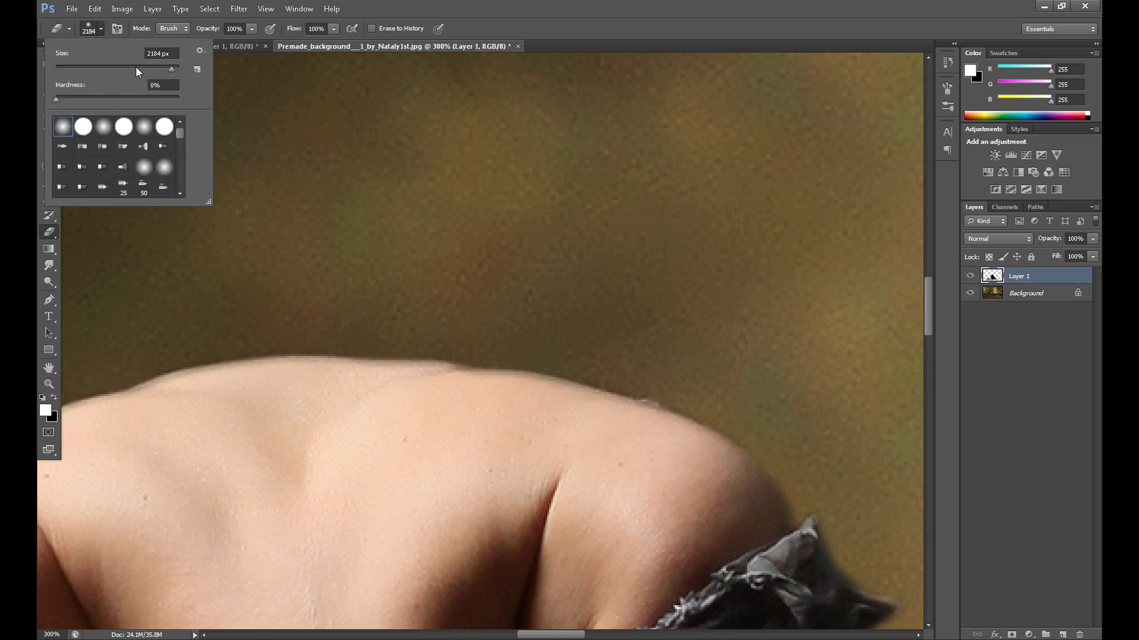
{"action": "type", "text": "27"}
{"action": "key", "text": "Return"}
{"action": "key", "text": "Return"}
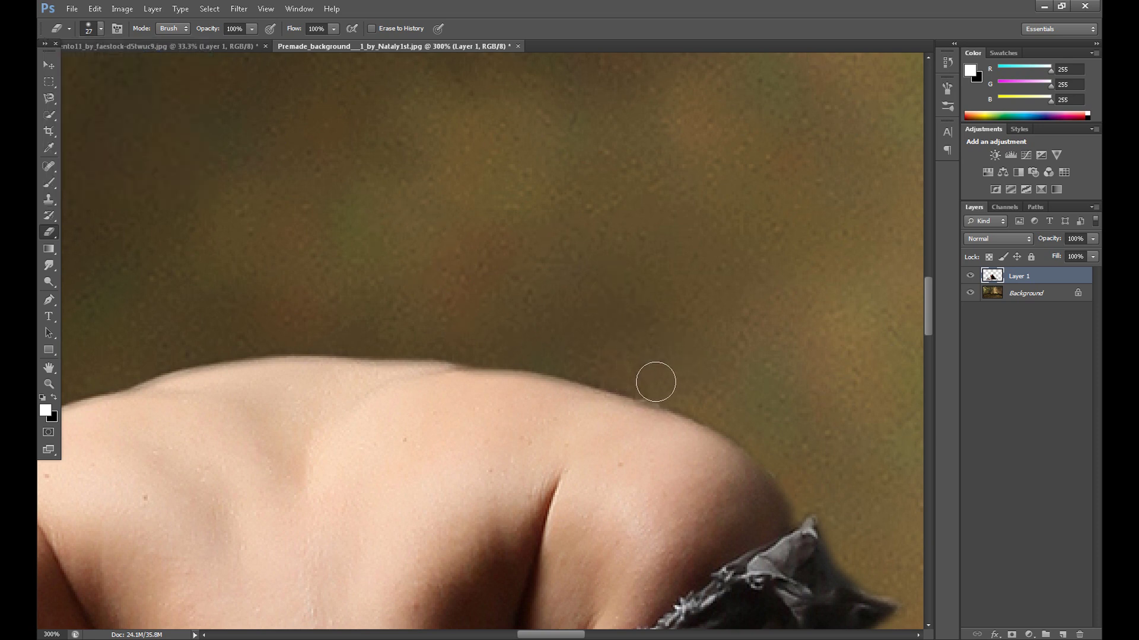
{"action": "left_click", "coordinate": [48, 383]}
{"action": "left_click", "coordinate": [101, 28]}
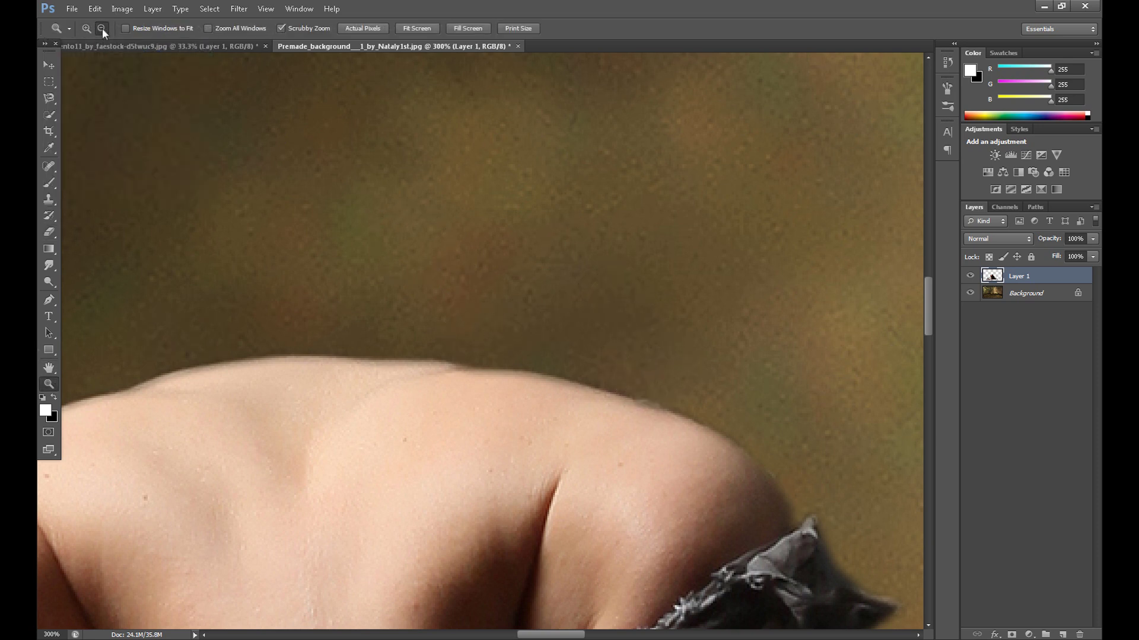
{"action": "left_click", "coordinate": [499, 306]}
{"action": "left_click", "coordinate": [499, 306]}
{"action": "left_click", "coordinate": [499, 306]}
{"action": "left_click", "coordinate": [501, 306]}
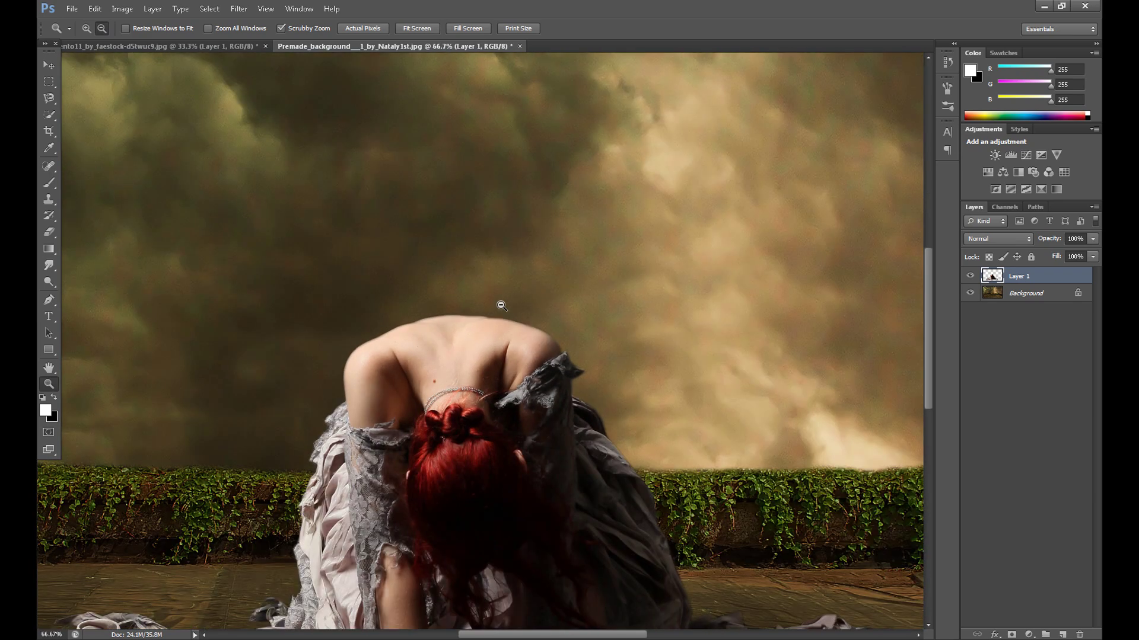
{"action": "left_click", "coordinate": [500, 306]}
{"action": "left_click", "coordinate": [501, 305]}
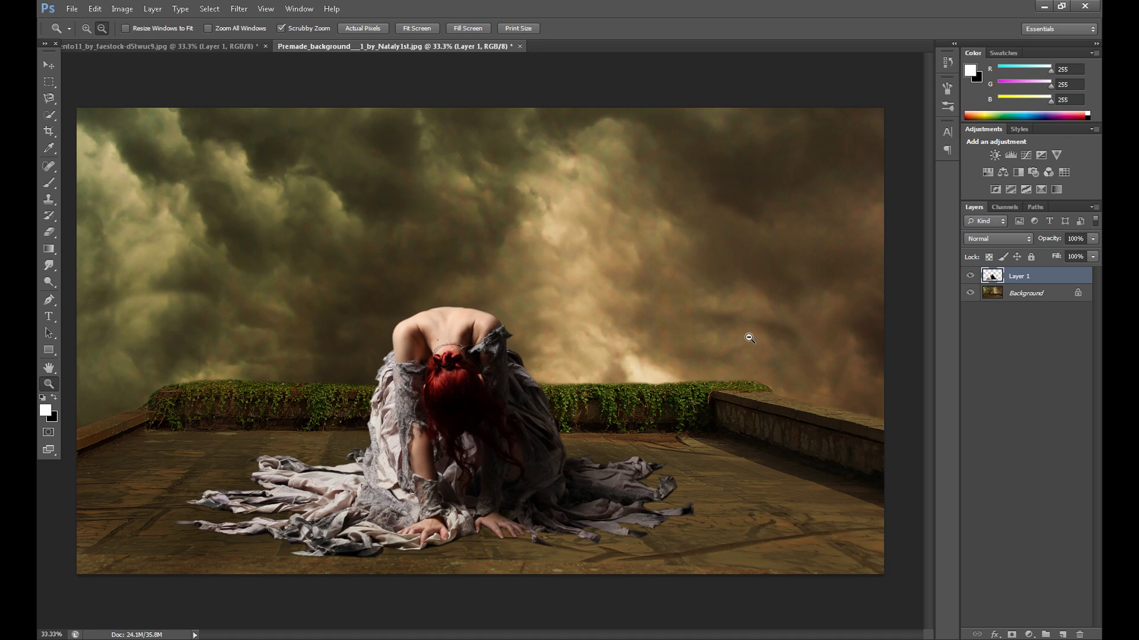
{"action": "left_click", "coordinate": [49, 64]}
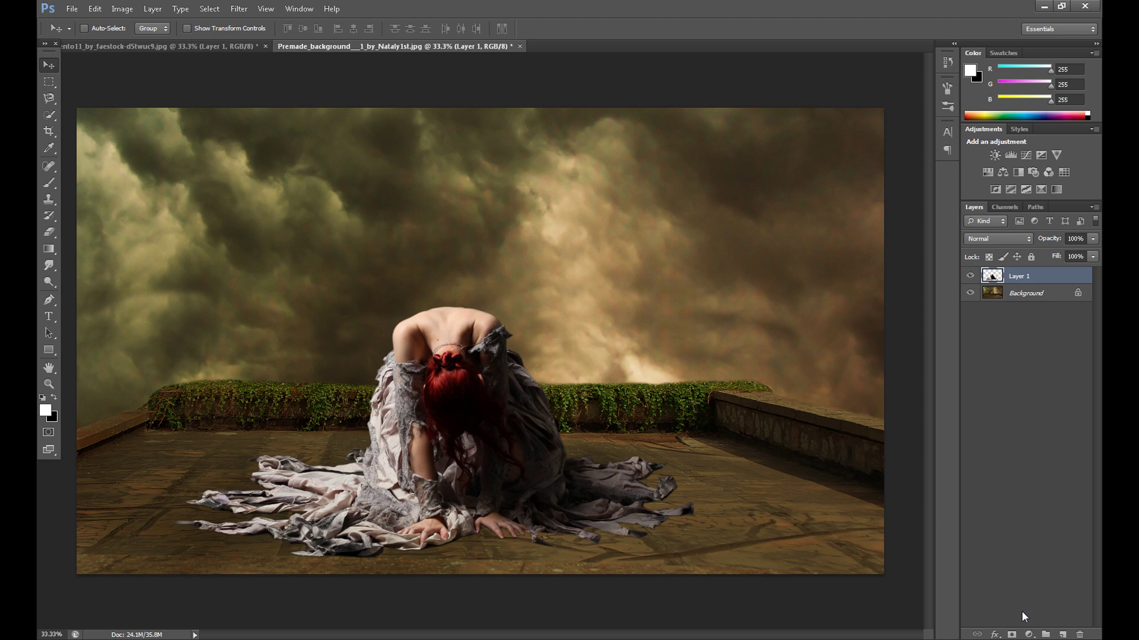
Add a default Black & White adjustment layer above Layer 1 to make the terrace scene grayscale.
{"action": "left_click", "coordinate": [1028, 634]}
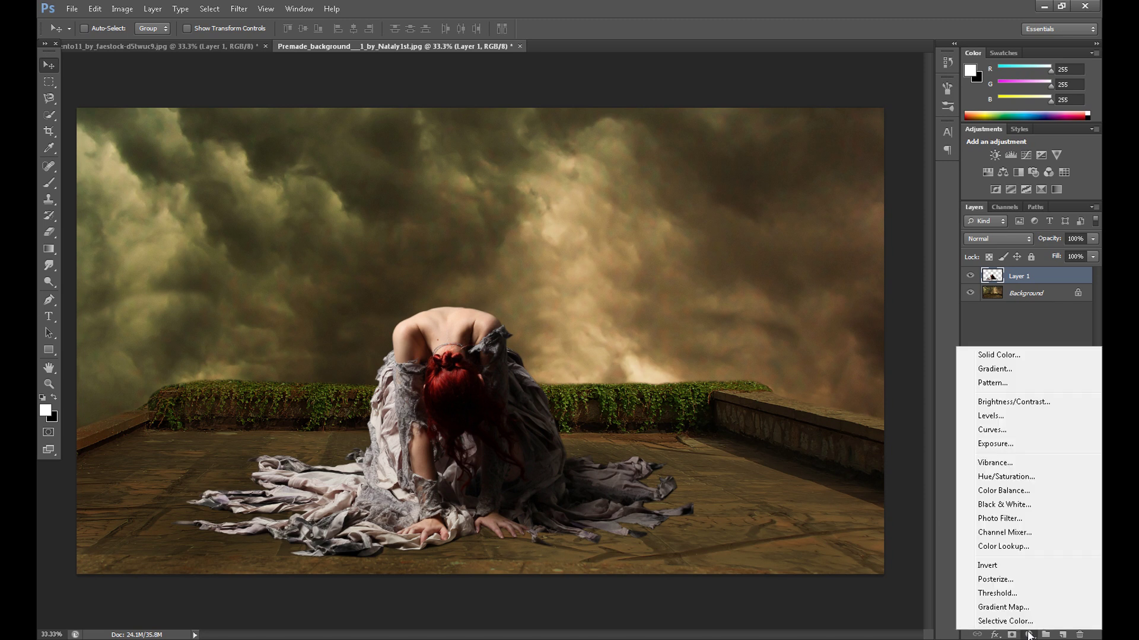
{"action": "left_click", "coordinate": [1015, 505]}
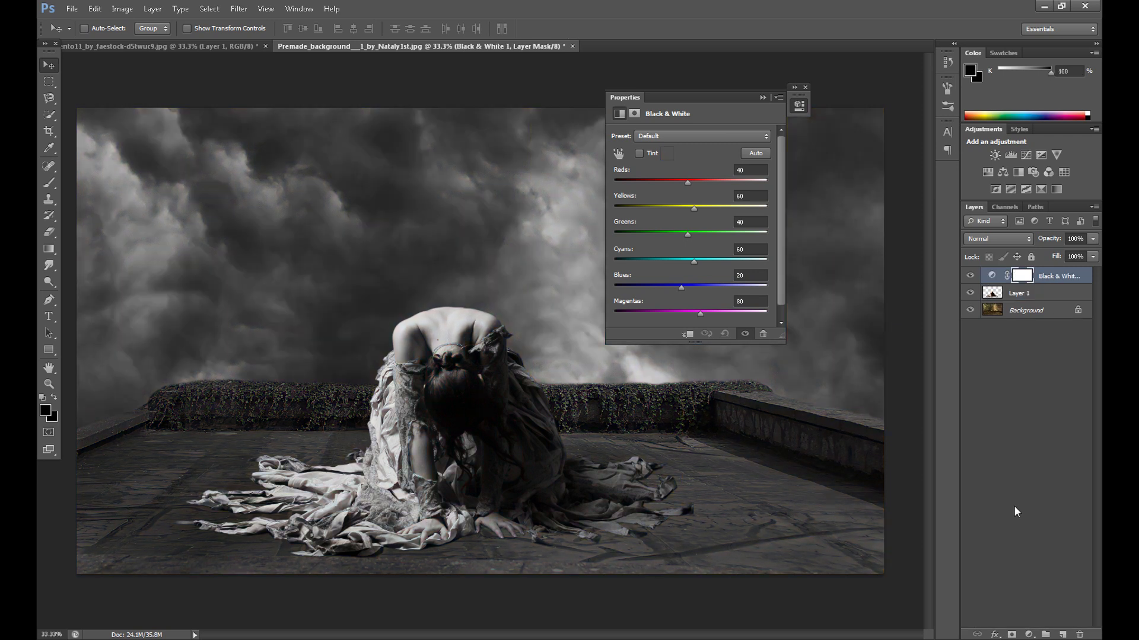
{"action": "left_click", "coordinate": [805, 87]}
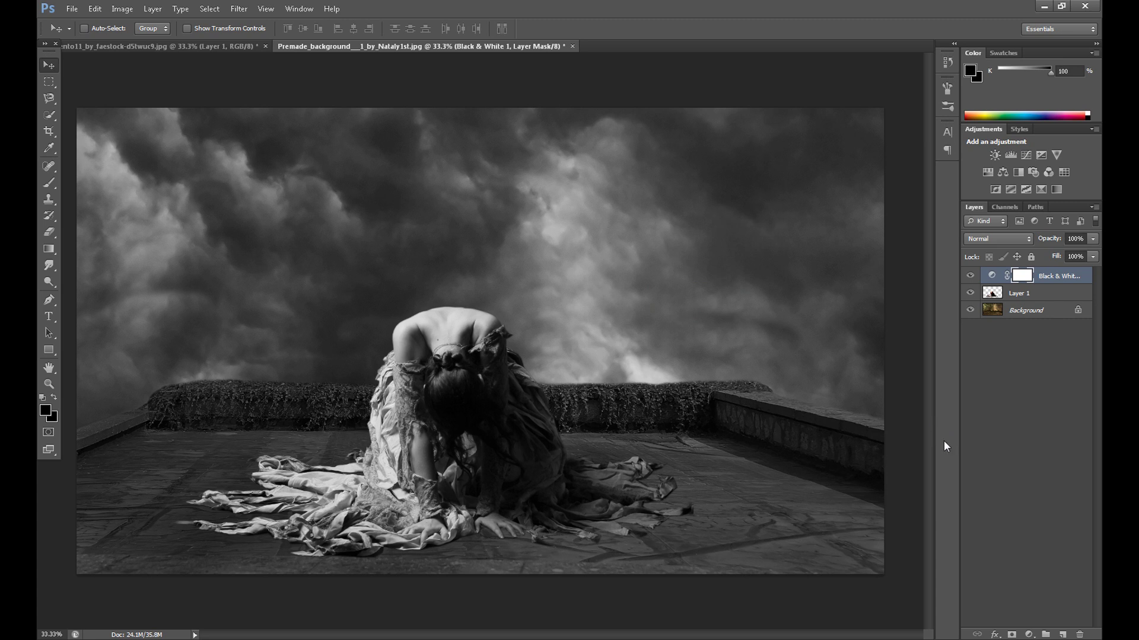
Add a Color Balance adjustment with Midtones Cyan/Red -40 and Yellow/Blue -20.
{"action": "left_click", "coordinate": [1028, 634]}
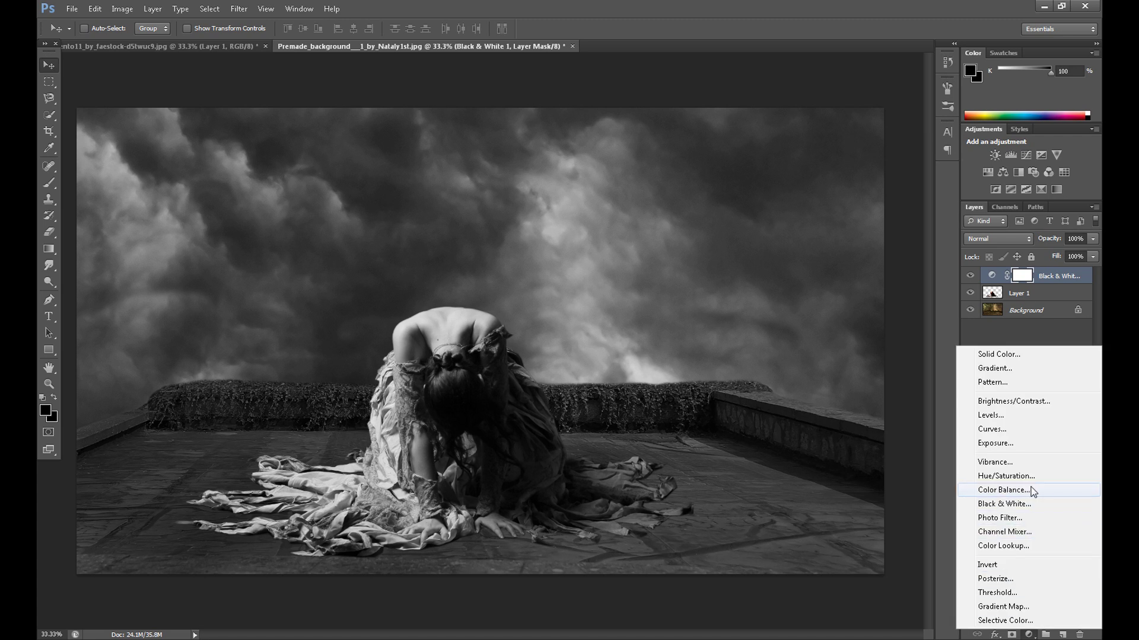
{"action": "left_click", "coordinate": [1019, 491]}
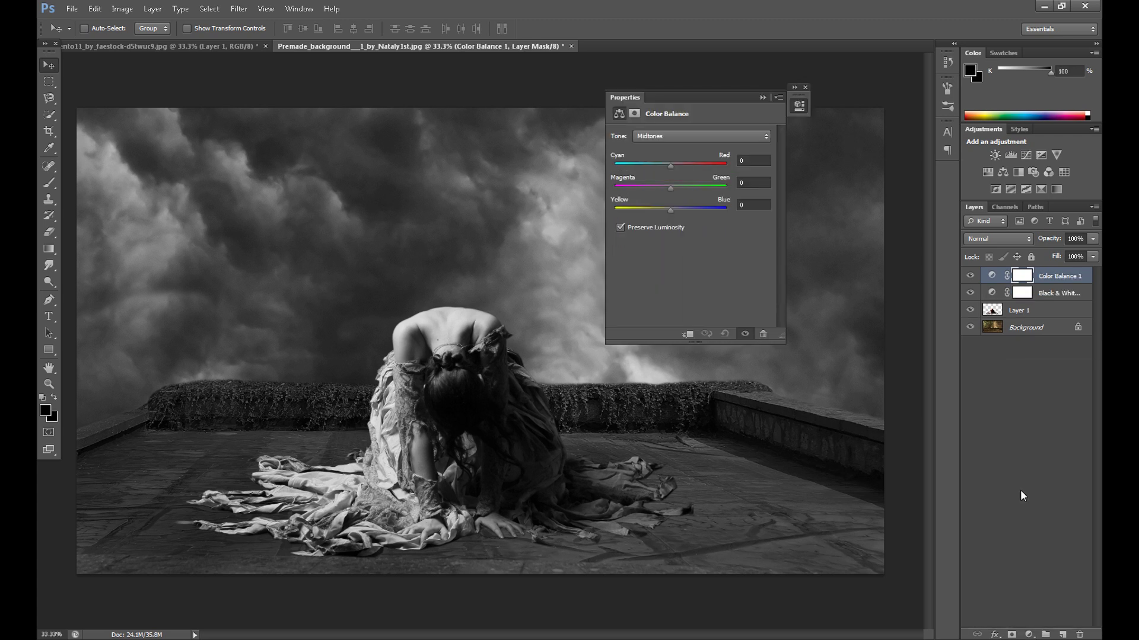
{"action": "left_click", "coordinate": [739, 161]}
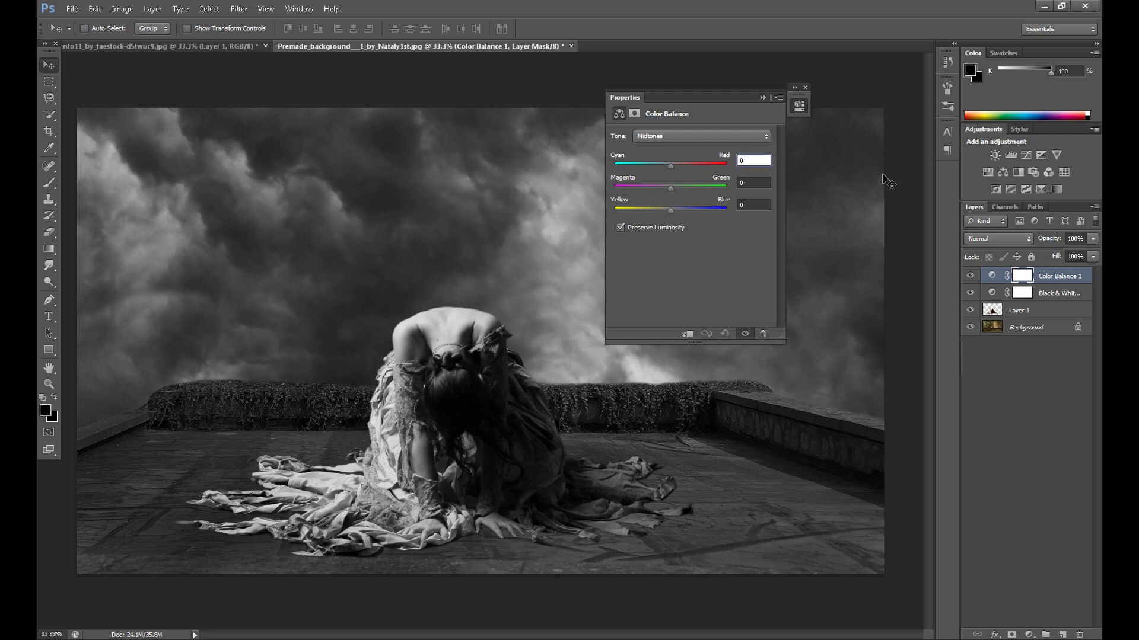
{"action": "type", "text": "-40"}
{"action": "left_click", "coordinate": [739, 204]}
{"action": "type", "text": "-20"}
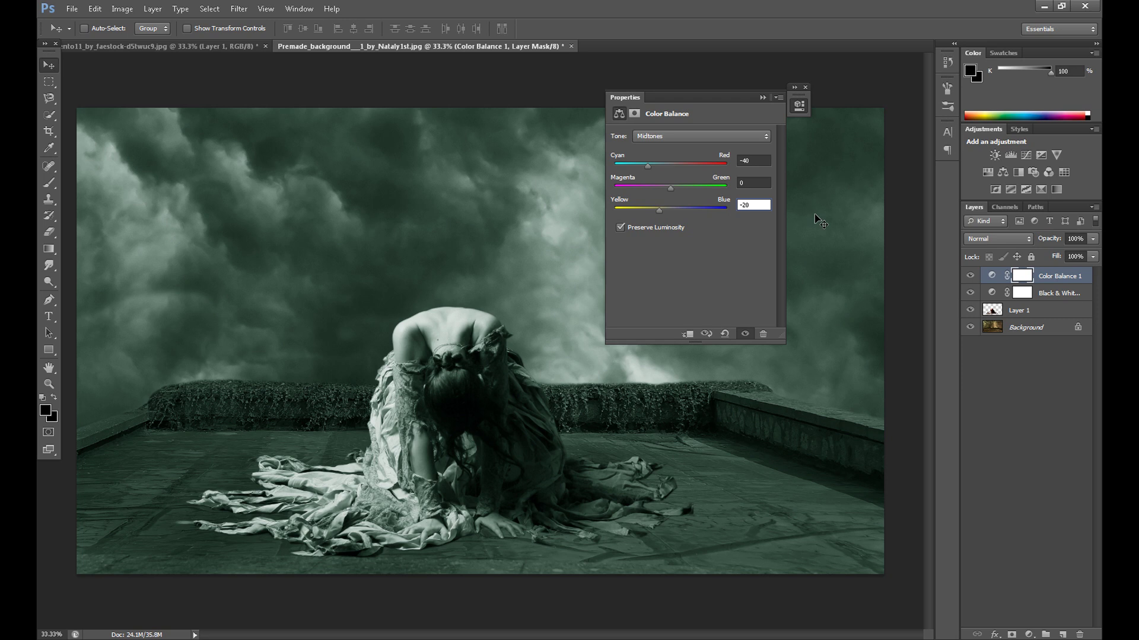
Set the Color Balance Highlights to Cyan/Red -30, Yellow/Blue -20, Magenta/Green -10.
{"action": "left_click", "coordinate": [688, 134]}
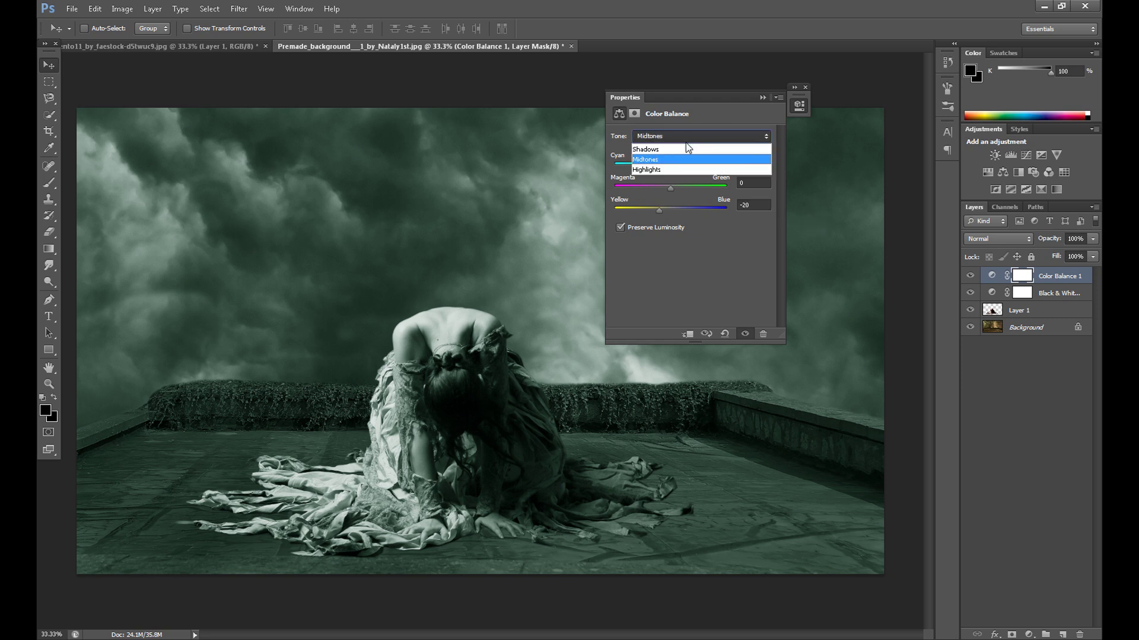
{"action": "left_click", "coordinate": [672, 164]}
{"action": "left_click", "coordinate": [752, 161]}
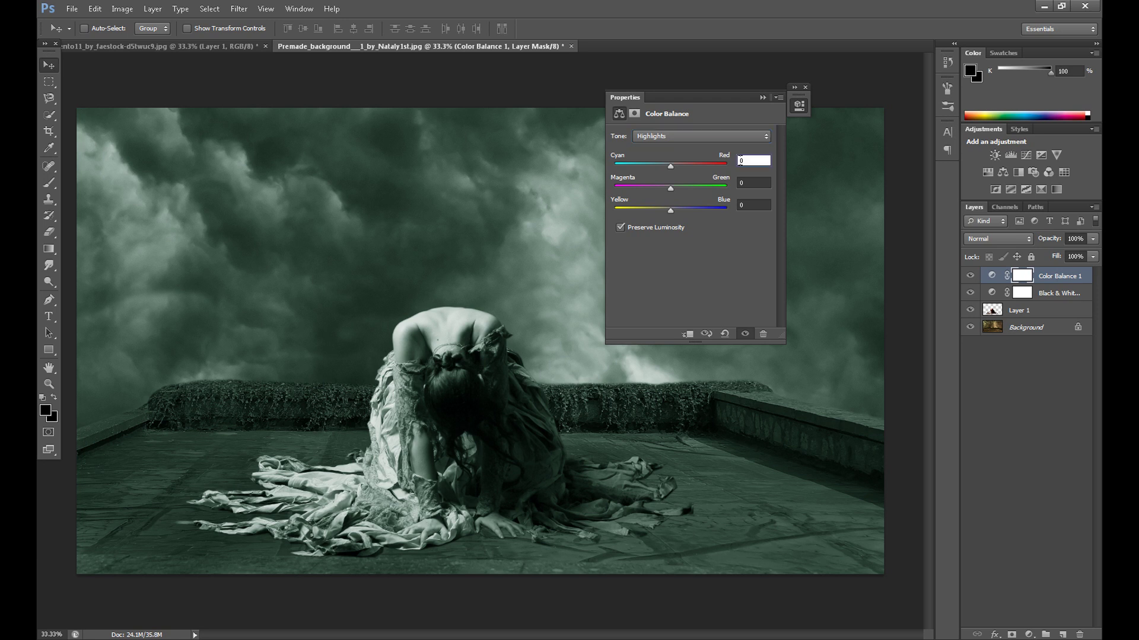
{"action": "type", "text": "5"}
{"action": "type", "text": "30"}
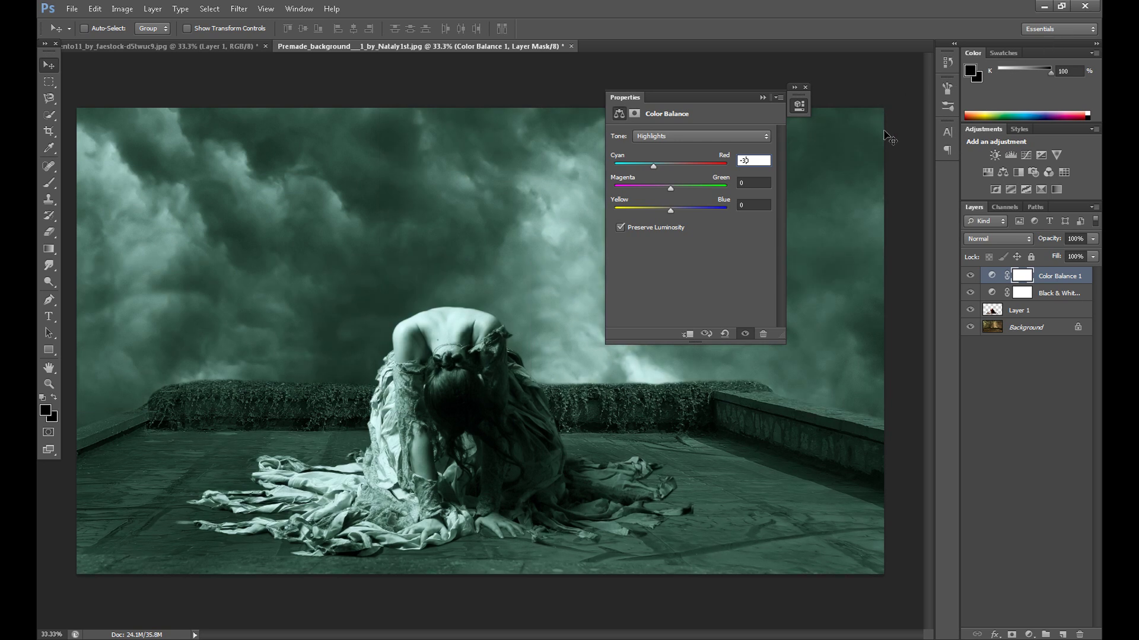
{"action": "left_click", "coordinate": [742, 205]}
{"action": "type", "text": "-"}
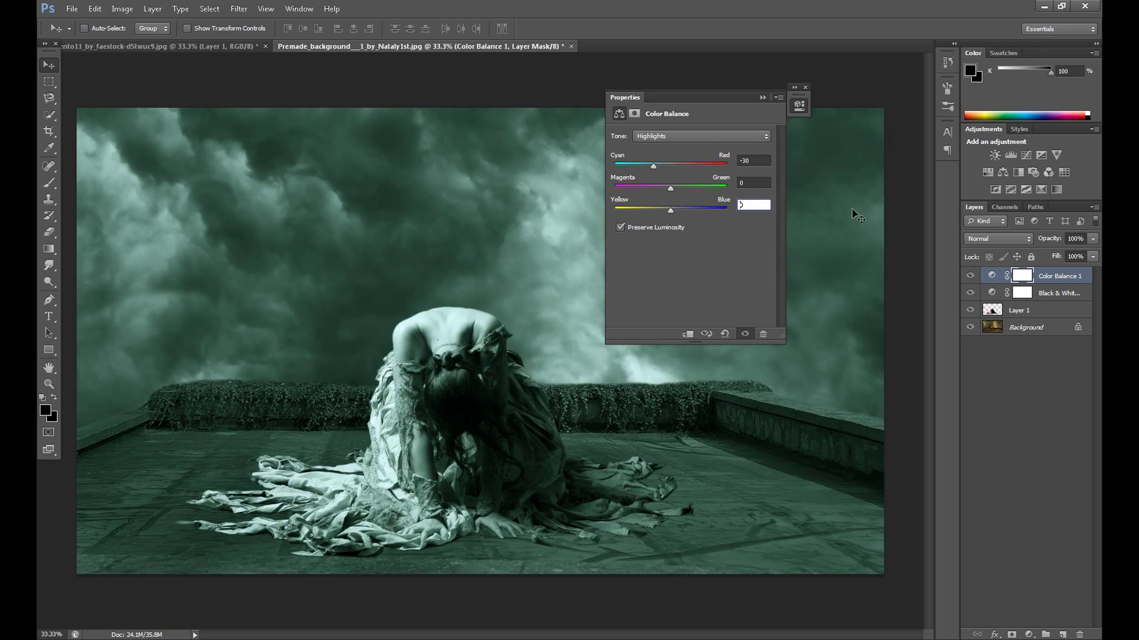
{"action": "type", "text": "20"}
{"action": "left_click", "coordinate": [769, 184]}
{"action": "type", "text": "5"}
{"action": "type", "text": "10"}
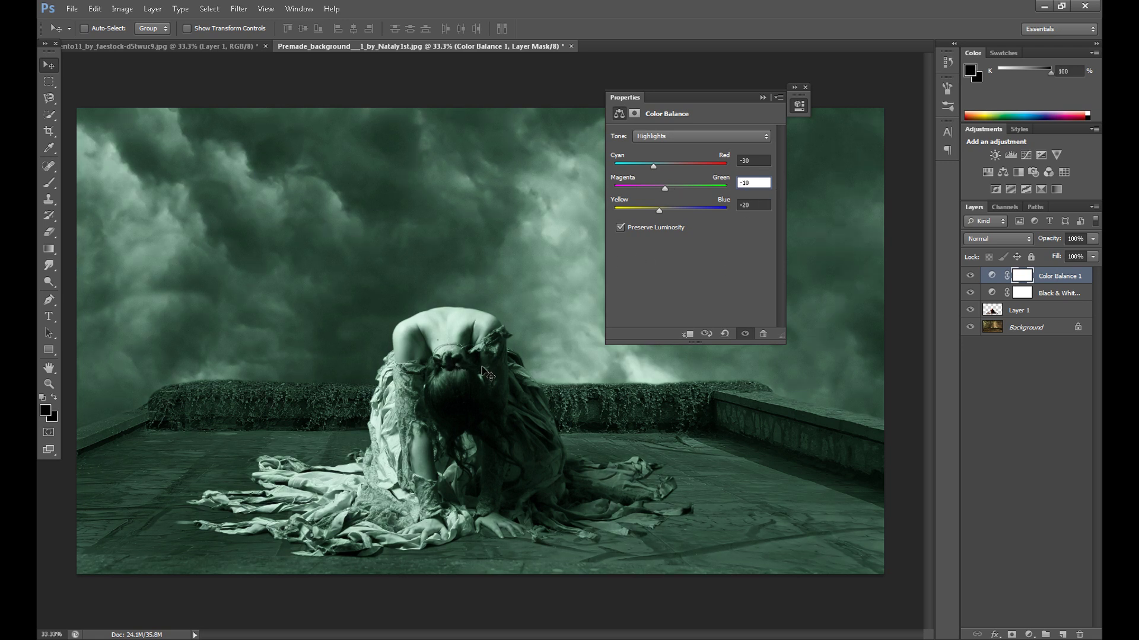
Set Shadows Cyan/Red to -30, then toggle the teal tint off to compare.
{"action": "left_click", "coordinate": [667, 135]}
{"action": "left_click", "coordinate": [659, 147]}
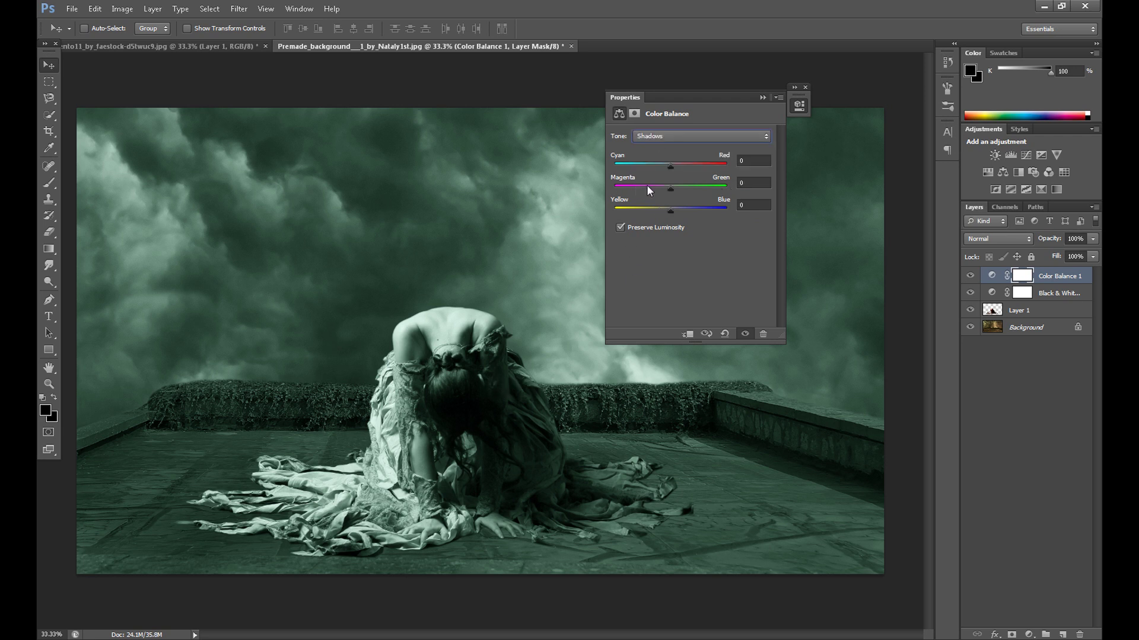
{"action": "key", "text": "Tab"}
{"action": "type", "text": "-3"}
{"action": "key", "text": "Tab"}
{"action": "key", "text": "Tab"}
{"action": "left_click", "coordinate": [805, 88]}
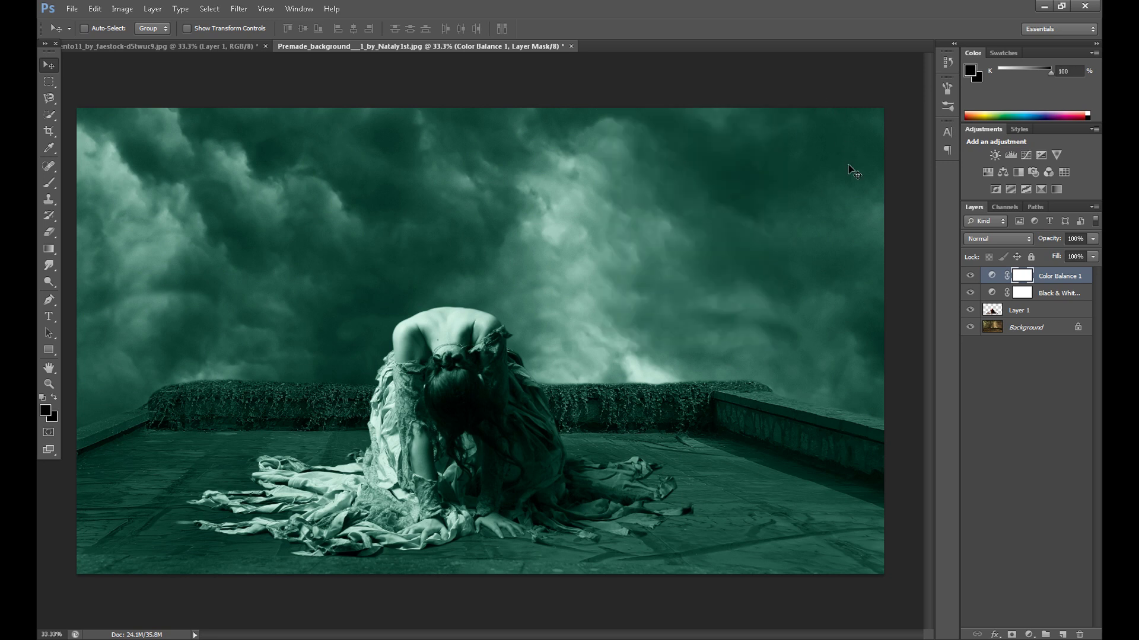
{"action": "left_click", "coordinate": [971, 275]}
Show the teal tint again, then add Layer 2 and fill it with 50% gray.
{"action": "left_click", "coordinate": [970, 276]}
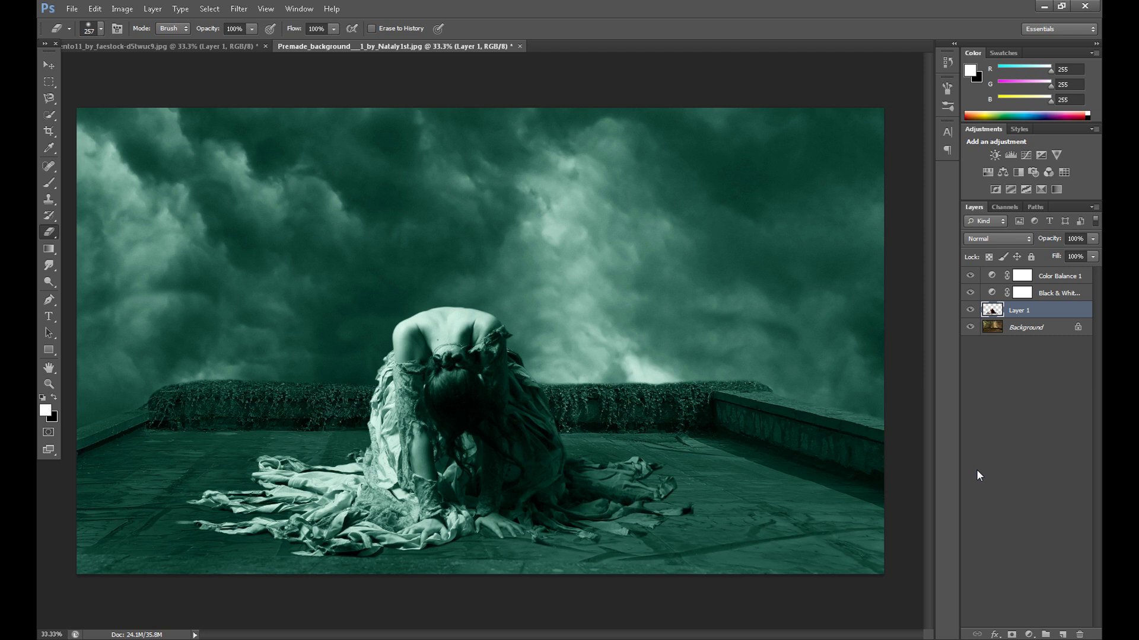
{"action": "key", "text": "v"}
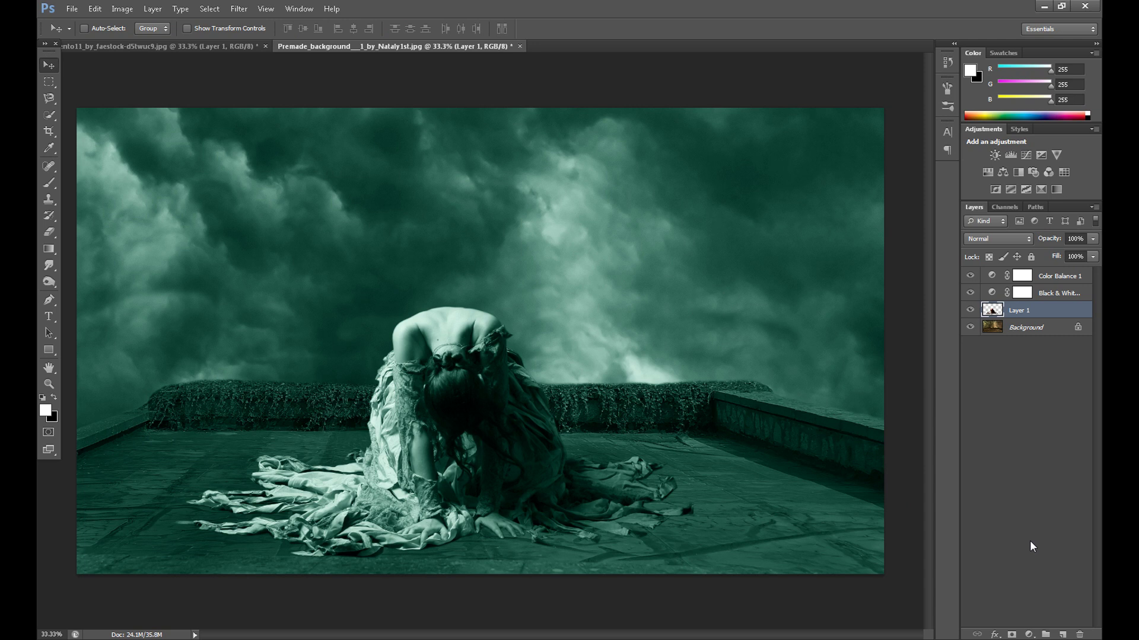
{"action": "left_click", "coordinate": [1062, 634]}
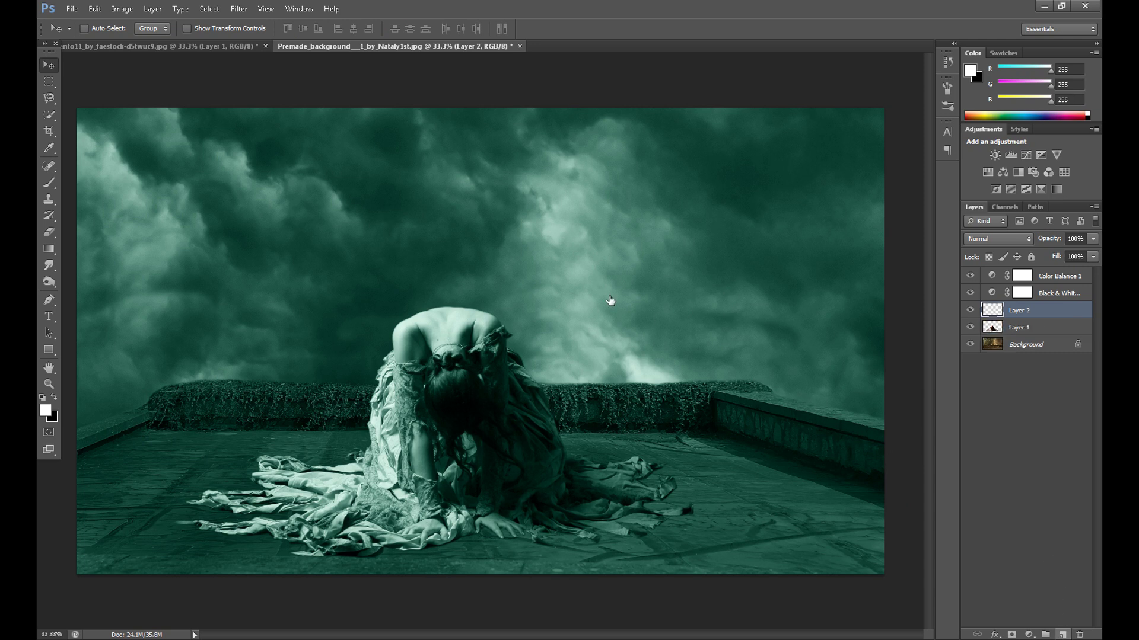
{"action": "left_click", "coordinate": [97, 12]}
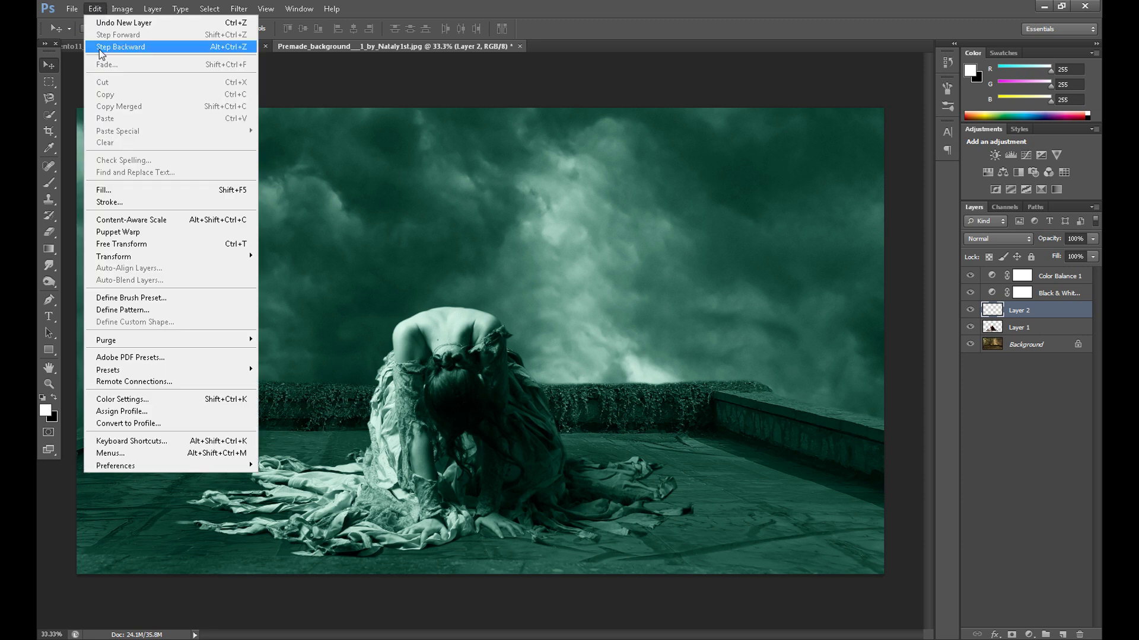
{"action": "left_click", "coordinate": [130, 193]}
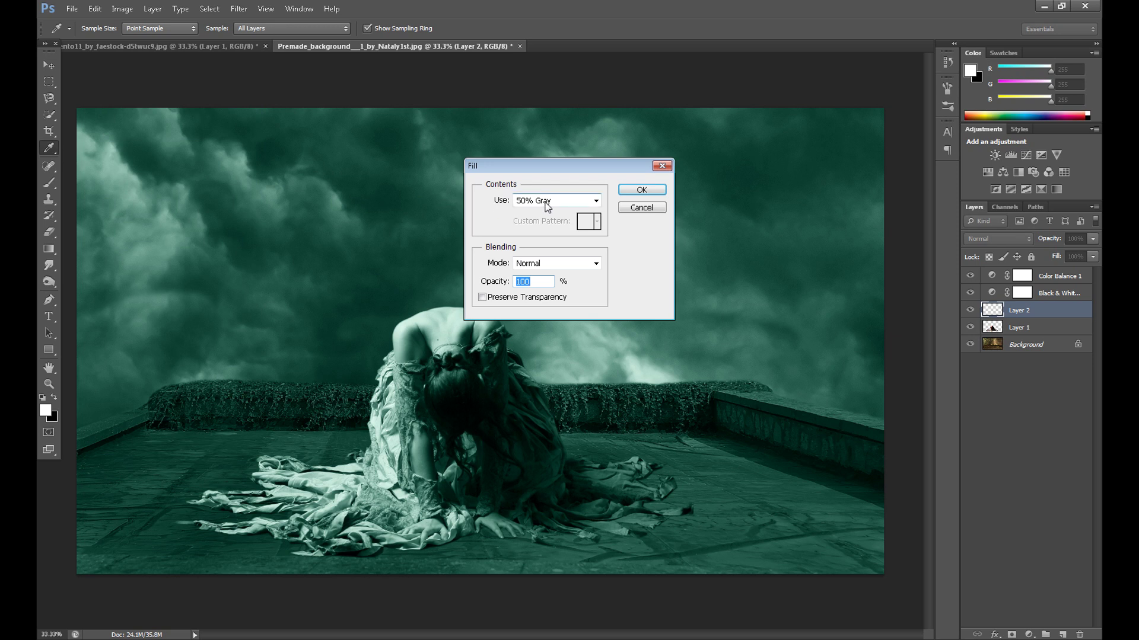
{"action": "left_click", "coordinate": [641, 189]}
Set Layer 2's blend mode to Overlay.
{"action": "key", "text": "v"}
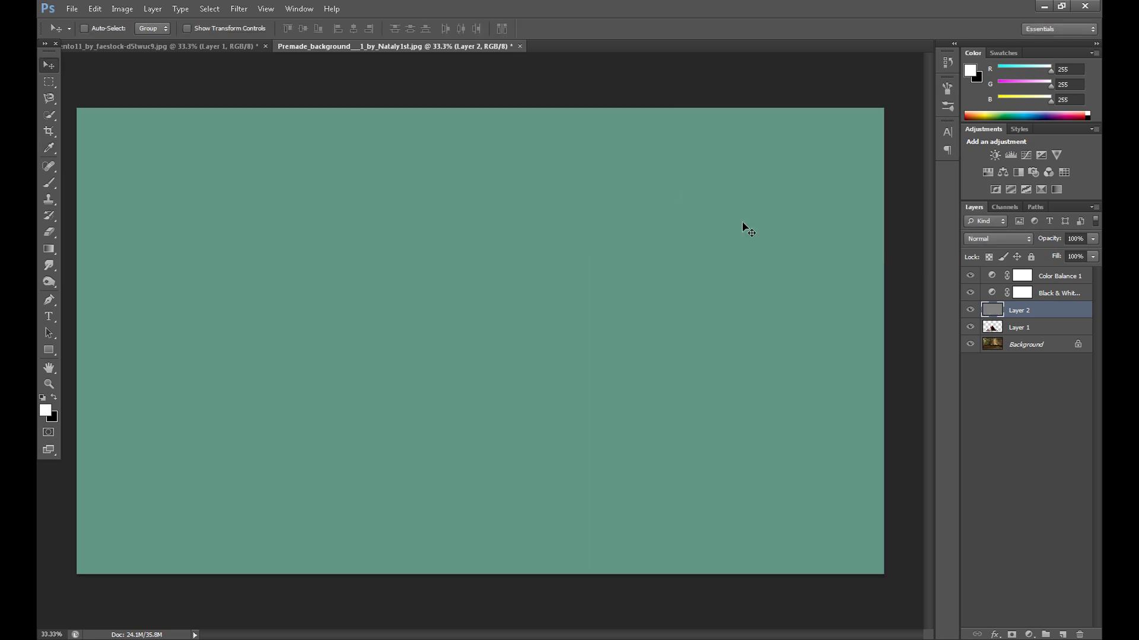
{"action": "left_click", "coordinate": [994, 237]}
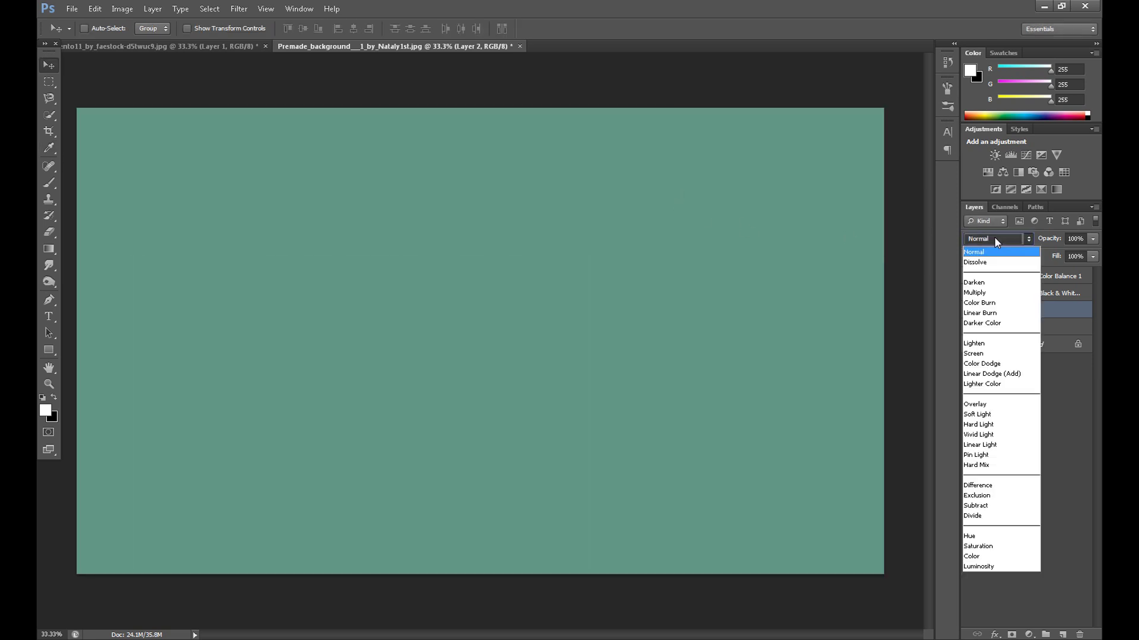
{"action": "left_click", "coordinate": [987, 404]}
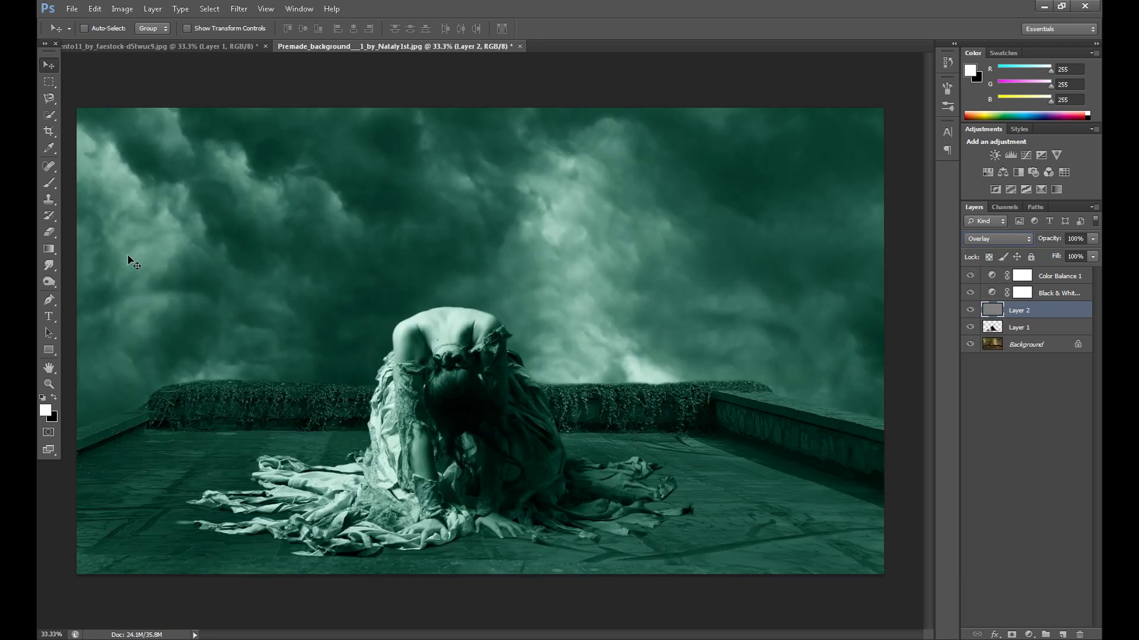
Choose the Burn Tool and set its exposure to 80%.
{"action": "mouse_move", "coordinate": [48, 282]}
{"action": "left_mouse_down"}
{"action": "mouse_move", "coordinate": [53, 294]}
{"action": "mouse_move", "coordinate": [101, 290]}
{"action": "left_mouse_up"}
{"action": "left_click", "coordinate": [263, 28]}
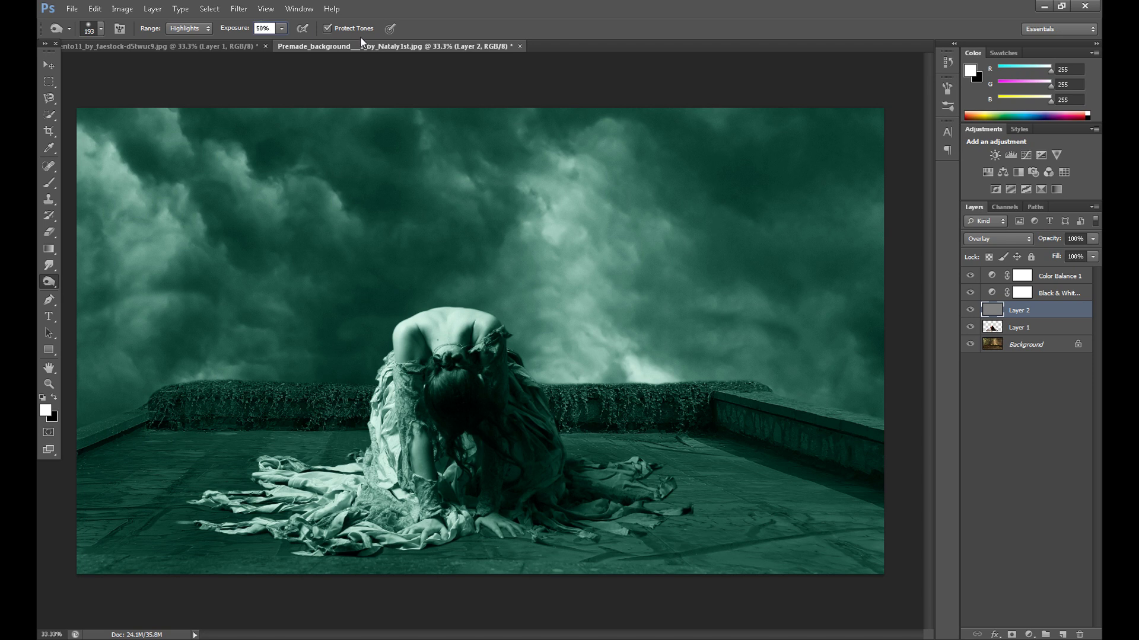
{"action": "type", "text": "80"}
Burn the lower dress folds, the trailing and left hems, and the surrounding floor.
{"action": "mouse_move", "coordinate": [380, 543]}
{"action": "left_mouse_down"}
{"action": "mouse_move", "coordinate": [239, 503]}
{"action": "mouse_move", "coordinate": [330, 507]}
{"action": "mouse_move", "coordinate": [288, 499]}
{"action": "mouse_move", "coordinate": [261, 469]}
{"action": "mouse_move", "coordinate": [271, 484]}
{"action": "mouse_move", "coordinate": [431, 486]}
{"action": "left_mouse_up"}
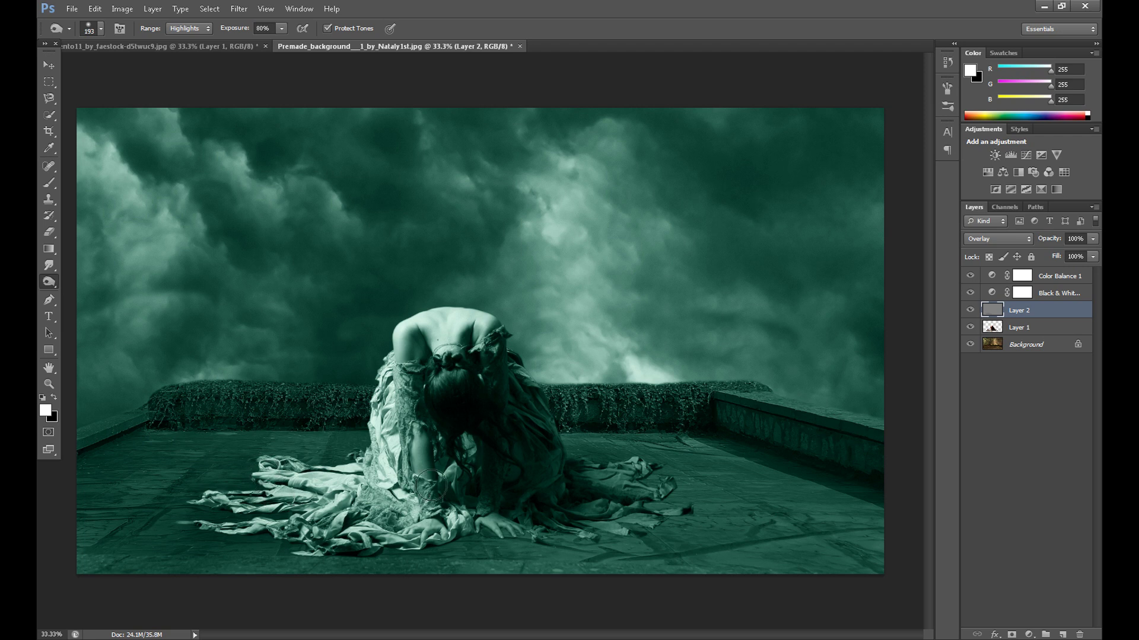
{"action": "mouse_move", "coordinate": [572, 523]}
{"action": "left_mouse_down"}
{"action": "mouse_move", "coordinate": [657, 516]}
{"action": "mouse_move", "coordinate": [669, 489]}
{"action": "mouse_move", "coordinate": [633, 478]}
{"action": "mouse_move", "coordinate": [512, 535]}
{"action": "mouse_move", "coordinate": [373, 553]}
{"action": "mouse_move", "coordinate": [610, 544]}
{"action": "mouse_move", "coordinate": [655, 514]}
{"action": "left_mouse_up"}
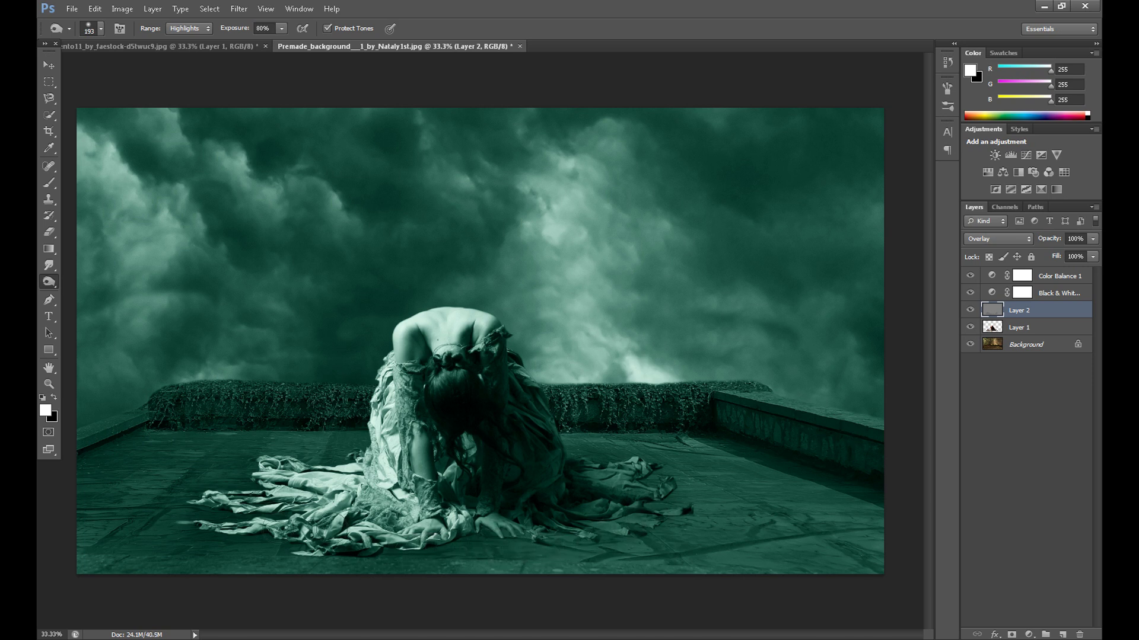
{"action": "mouse_move", "coordinate": [230, 524]}
{"action": "left_mouse_down"}
{"action": "mouse_move", "coordinate": [278, 508]}
{"action": "mouse_move", "coordinate": [308, 556]}
{"action": "left_mouse_up"}
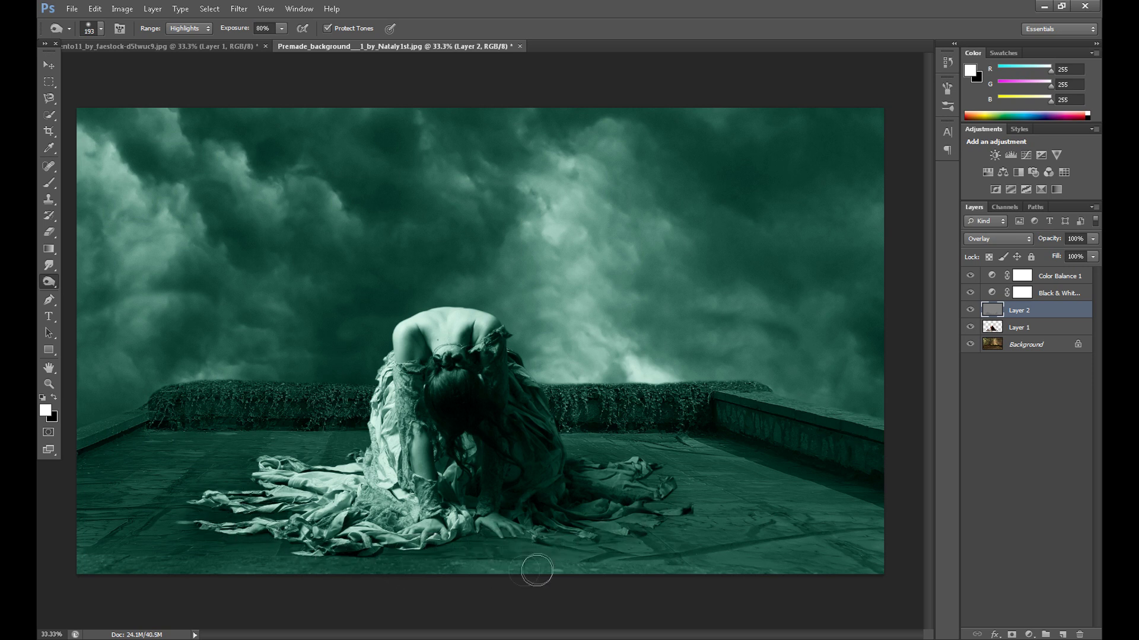
{"action": "mouse_move", "coordinate": [537, 570]}
{"action": "left_mouse_down"}
{"action": "mouse_move", "coordinate": [593, 530]}
{"action": "mouse_move", "coordinate": [667, 509]}
{"action": "mouse_move", "coordinate": [675, 487]}
{"action": "mouse_move", "coordinate": [560, 448]}
{"action": "mouse_move", "coordinate": [504, 364]}
{"action": "mouse_move", "coordinate": [529, 374]}
{"action": "mouse_move", "coordinate": [549, 408]}
{"action": "mouse_move", "coordinate": [565, 471]}
{"action": "mouse_move", "coordinate": [598, 484]}
{"action": "left_mouse_up"}
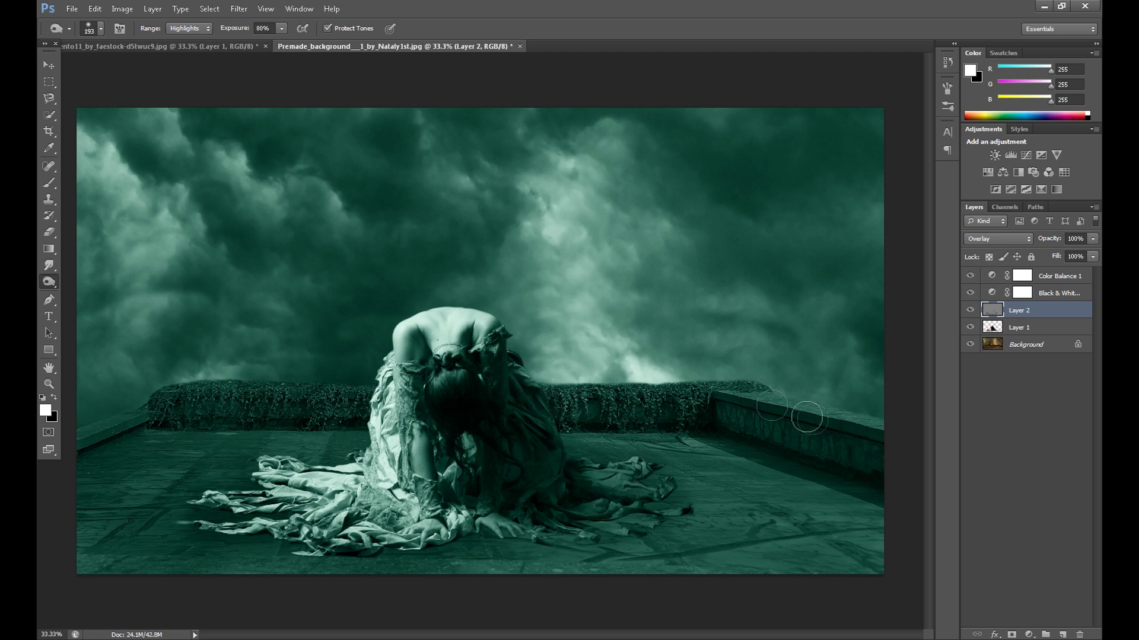
{"action": "mouse_move", "coordinate": [806, 418]}
{"action": "left_mouse_down"}
{"action": "mouse_move", "coordinate": [445, 448]}
{"action": "mouse_move", "coordinate": [154, 446]}
{"action": "mouse_move", "coordinate": [68, 486]}
{"action": "mouse_move", "coordinate": [130, 439]}
{"action": "mouse_move", "coordinate": [178, 466]}
{"action": "mouse_move", "coordinate": [135, 588]}
{"action": "mouse_move", "coordinate": [263, 526]}
{"action": "mouse_move", "coordinate": [292, 549]}
{"action": "mouse_move", "coordinate": [442, 582]}
{"action": "mouse_move", "coordinate": [280, 576]}
{"action": "mouse_move", "coordinate": [723, 574]}
{"action": "mouse_move", "coordinate": [498, 558]}
{"action": "mouse_move", "coordinate": [509, 581]}
{"action": "mouse_move", "coordinate": [339, 540]}
{"action": "left_mouse_up"}
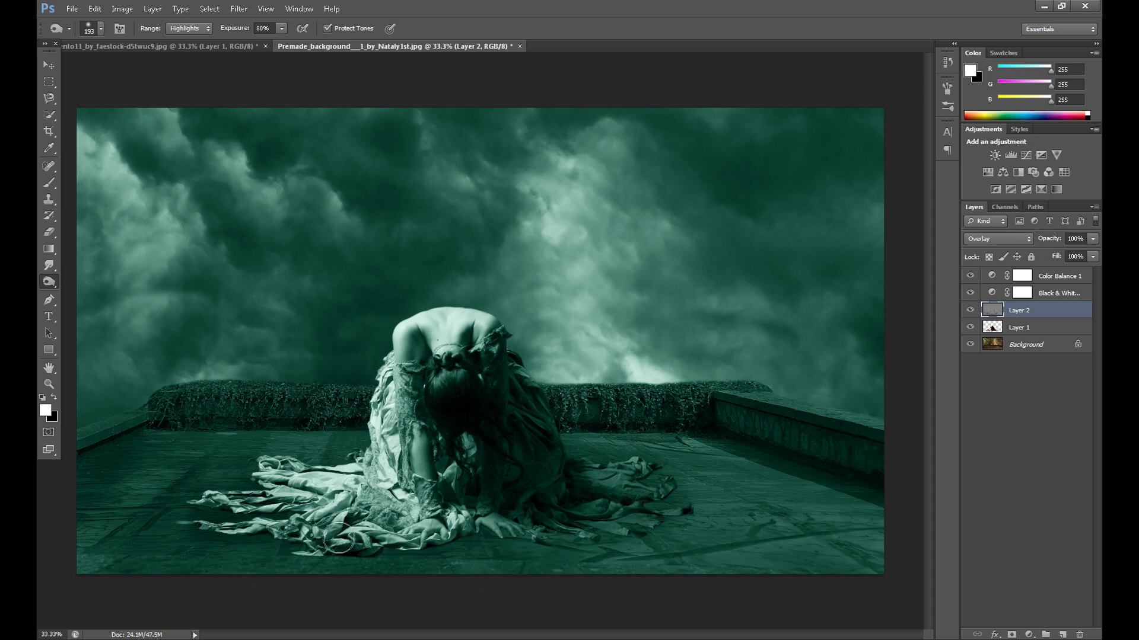
Add a new layer and set up a soft round brush of about 162 px in black.
{"action": "left_click", "coordinate": [1063, 635]}
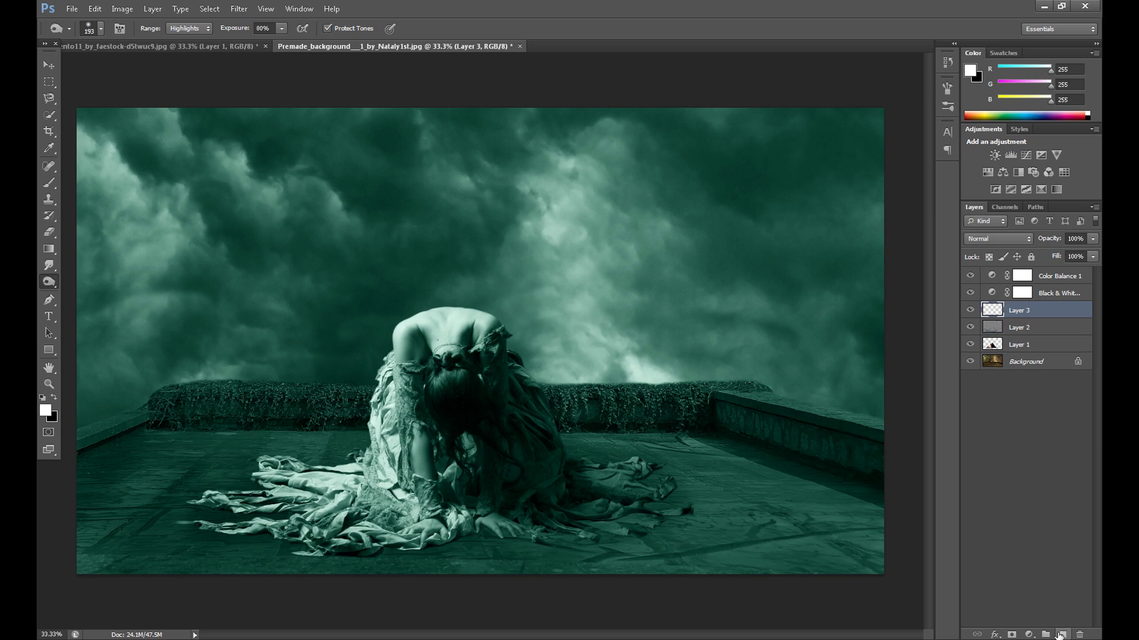
{"action": "left_click", "coordinate": [50, 180]}
{"action": "left_click", "coordinate": [101, 28]}
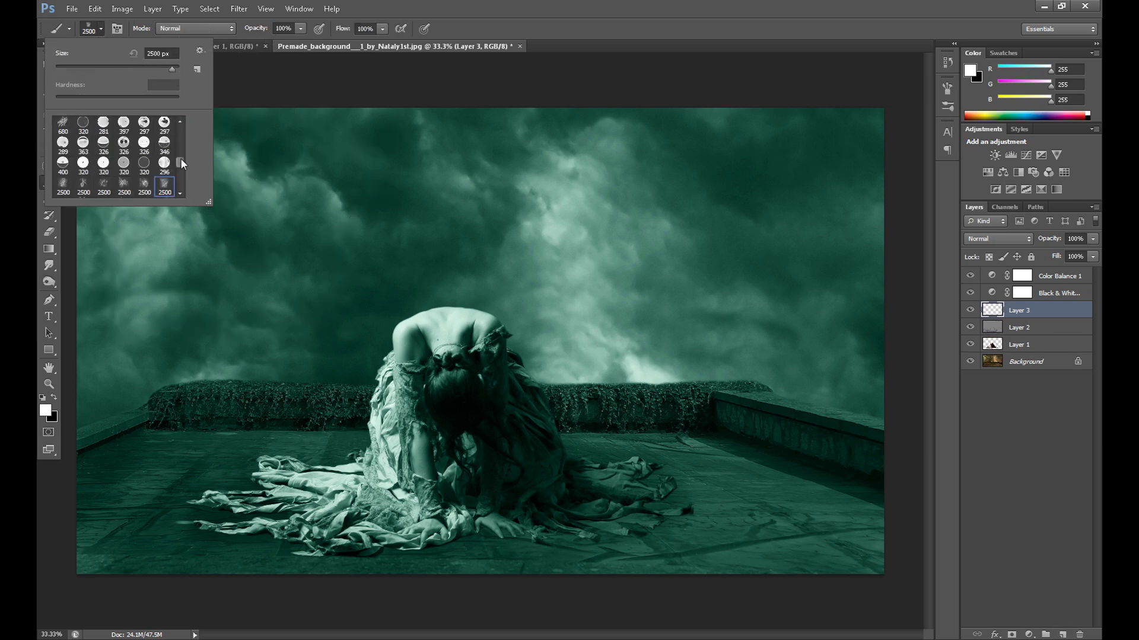
{"action": "left_click_drag", "start_coordinate": [180, 162], "coordinate": [186, 119]}
{"action": "left_click", "coordinate": [62, 126]}
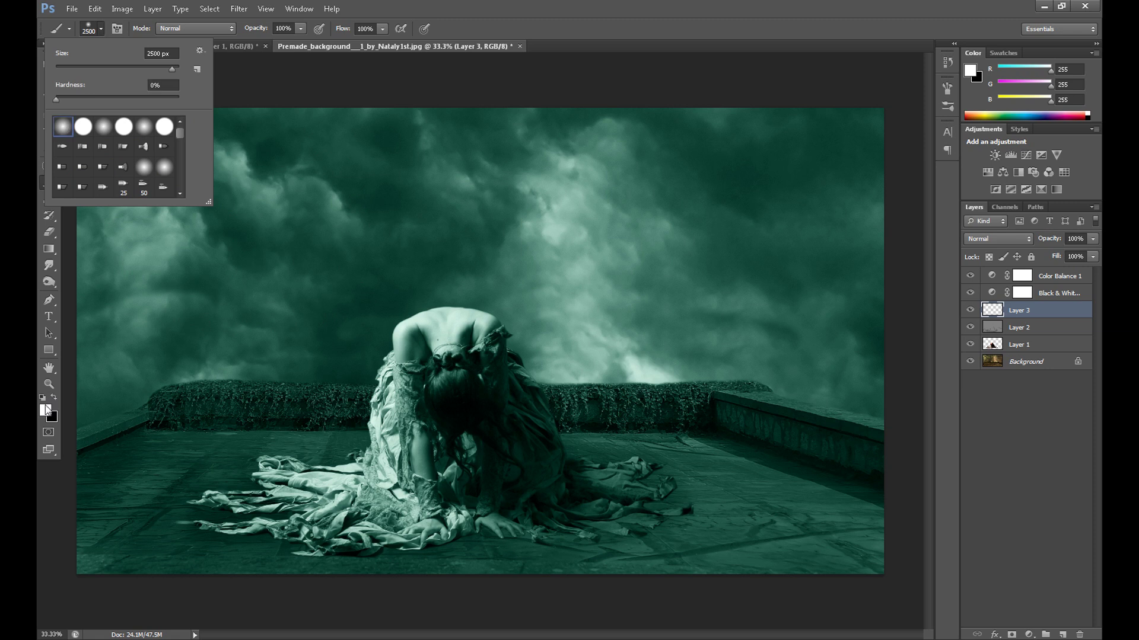
{"action": "left_click", "coordinate": [136, 69]}
{"action": "key", "text": "Return"}
{"action": "left_click", "coordinate": [47, 409]}
{"action": "left_click", "coordinate": [745, 516]}
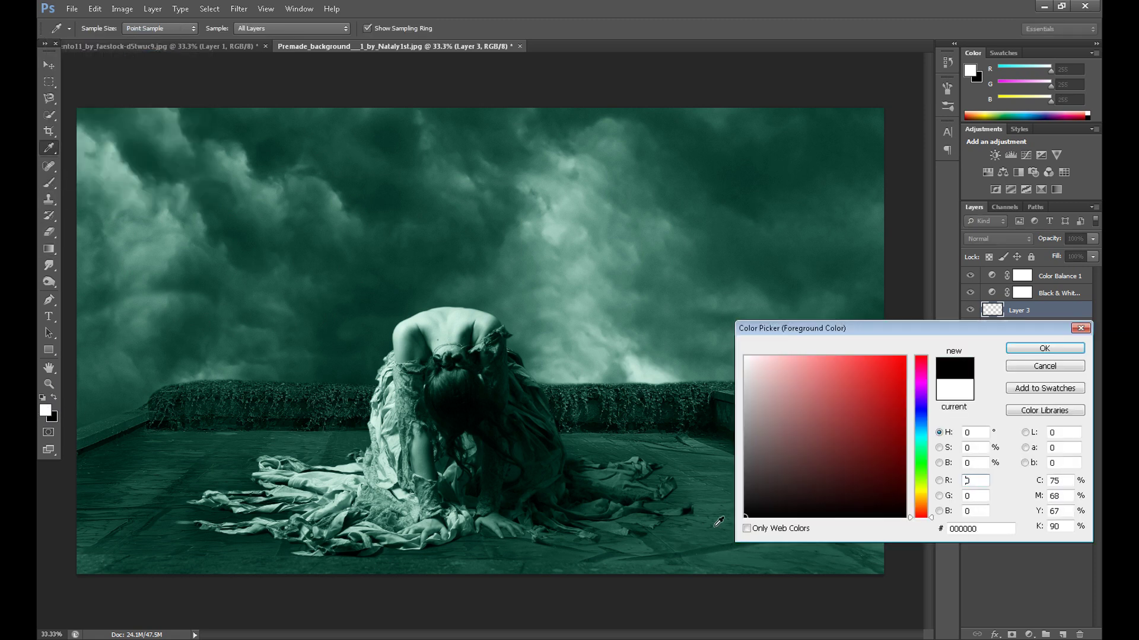
{"action": "left_click", "coordinate": [1044, 349]}
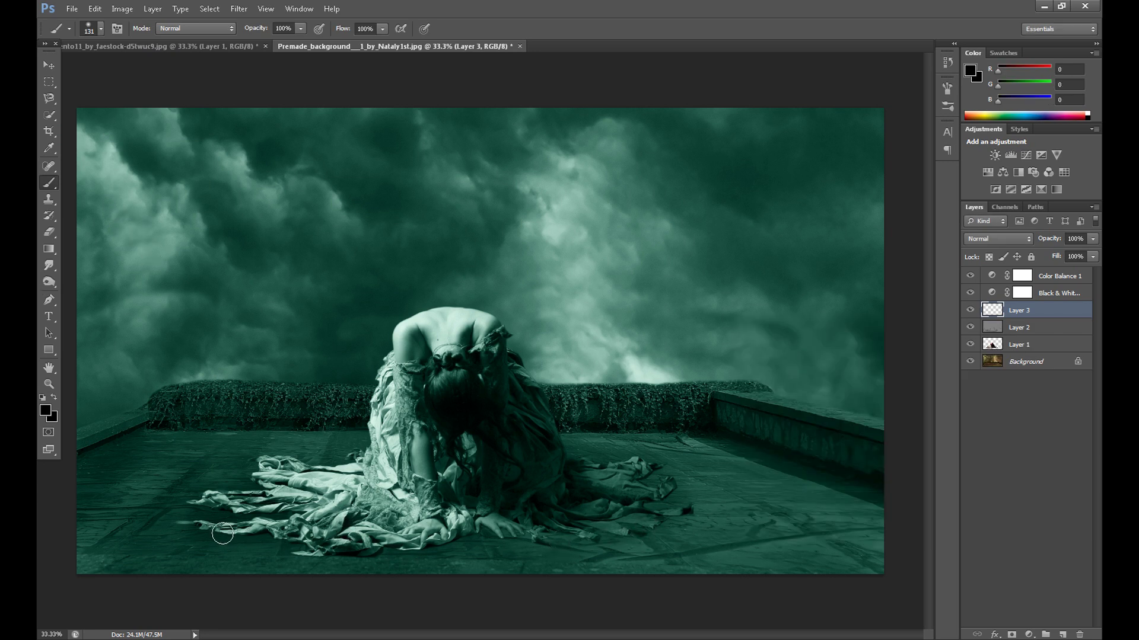
Move Layer 3 below Layer 1, brush shadow under the dress hem, and set opacity to 60%.
{"action": "left_click_drag", "start_coordinate": [1020, 310], "coordinate": [1029, 351]}
{"action": "mouse_move", "coordinate": [217, 532]}
{"action": "left_mouse_down"}
{"action": "mouse_move", "coordinate": [354, 552]}
{"action": "mouse_move", "coordinate": [472, 532]}
{"action": "mouse_move", "coordinate": [588, 534]}
{"action": "mouse_move", "coordinate": [570, 536]}
{"action": "mouse_move", "coordinate": [677, 509]}
{"action": "mouse_move", "coordinate": [641, 474]}
{"action": "mouse_move", "coordinate": [663, 491]}
{"action": "left_mouse_up"}
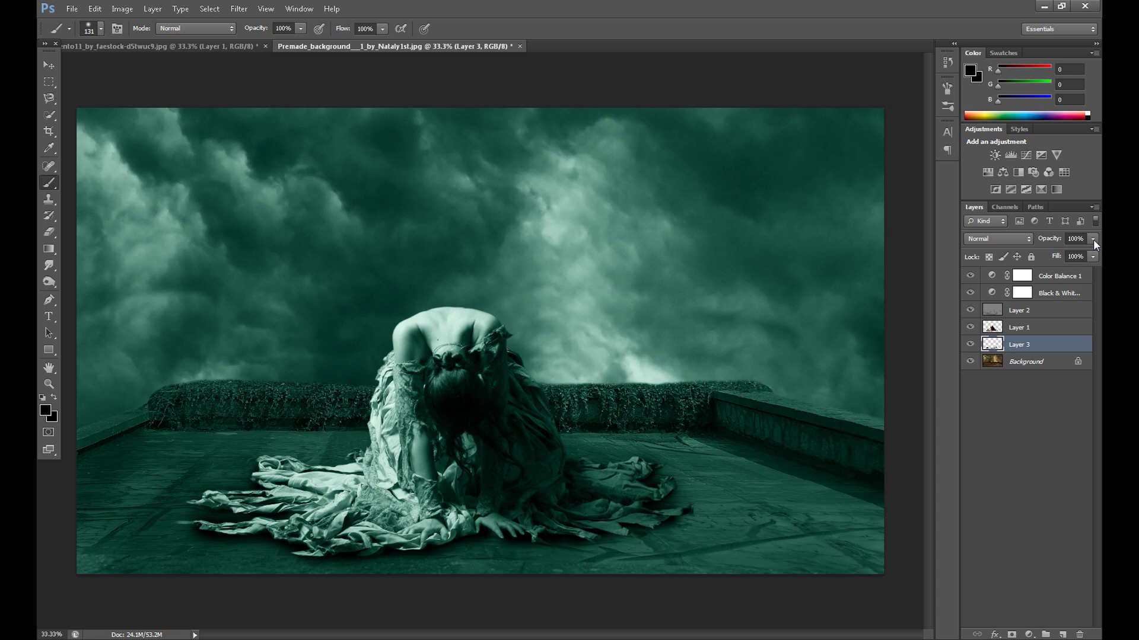
{"action": "left_click_drag", "start_coordinate": [1093, 239], "coordinate": [1077, 253]}
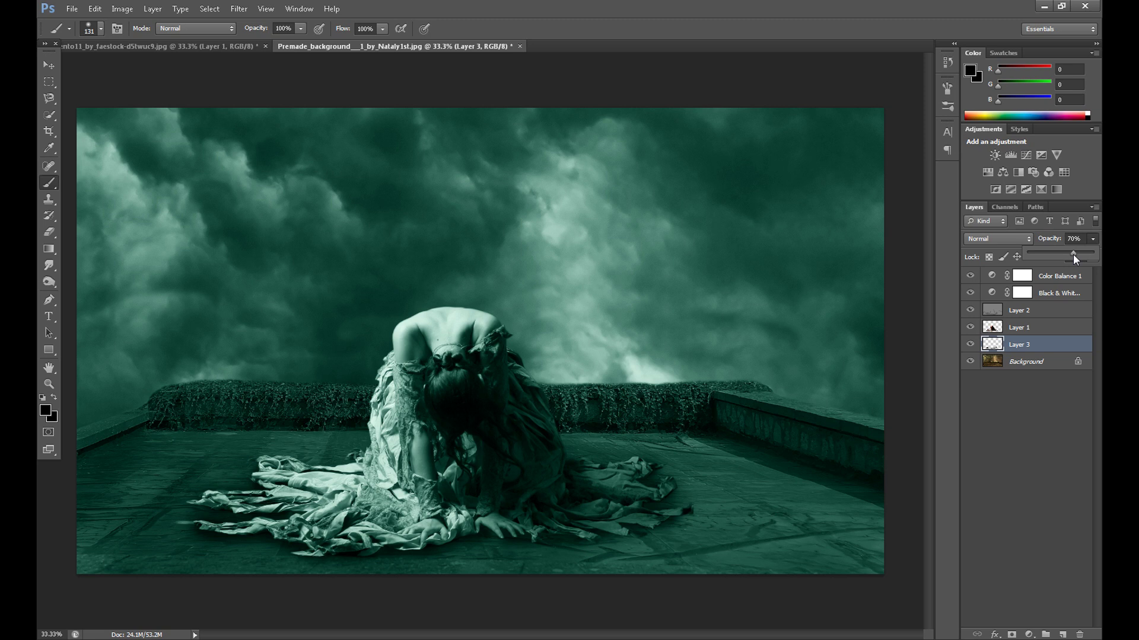
{"action": "left_click", "coordinate": [202, 506]}
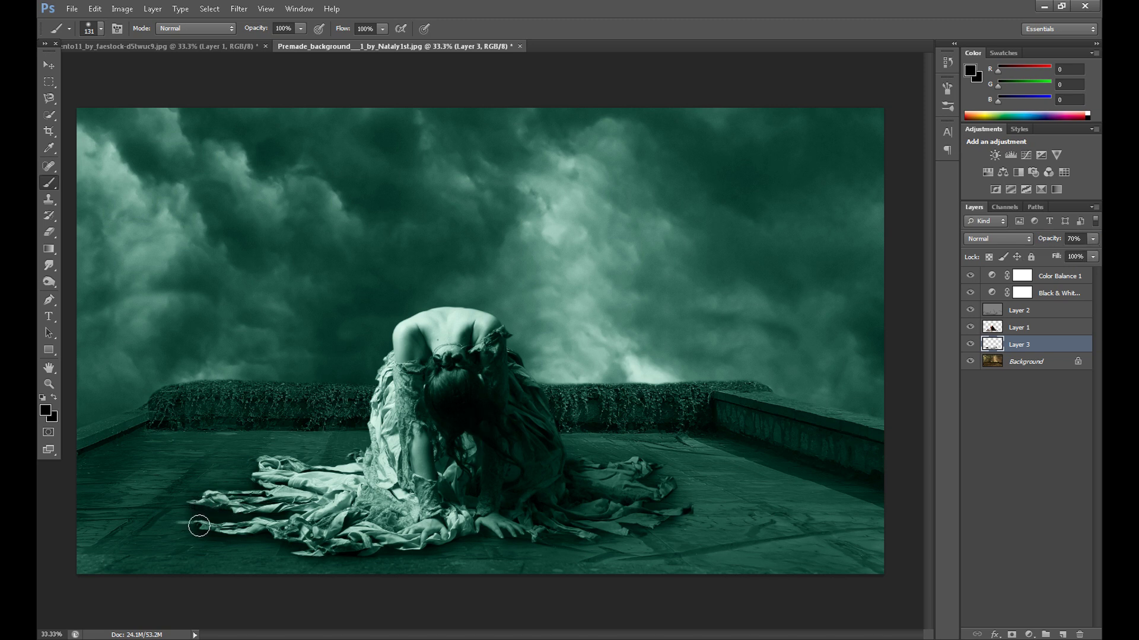
{"action": "left_click", "coordinate": [1073, 238]}
{"action": "type", "text": "60"}
{"action": "key", "text": "Return"}
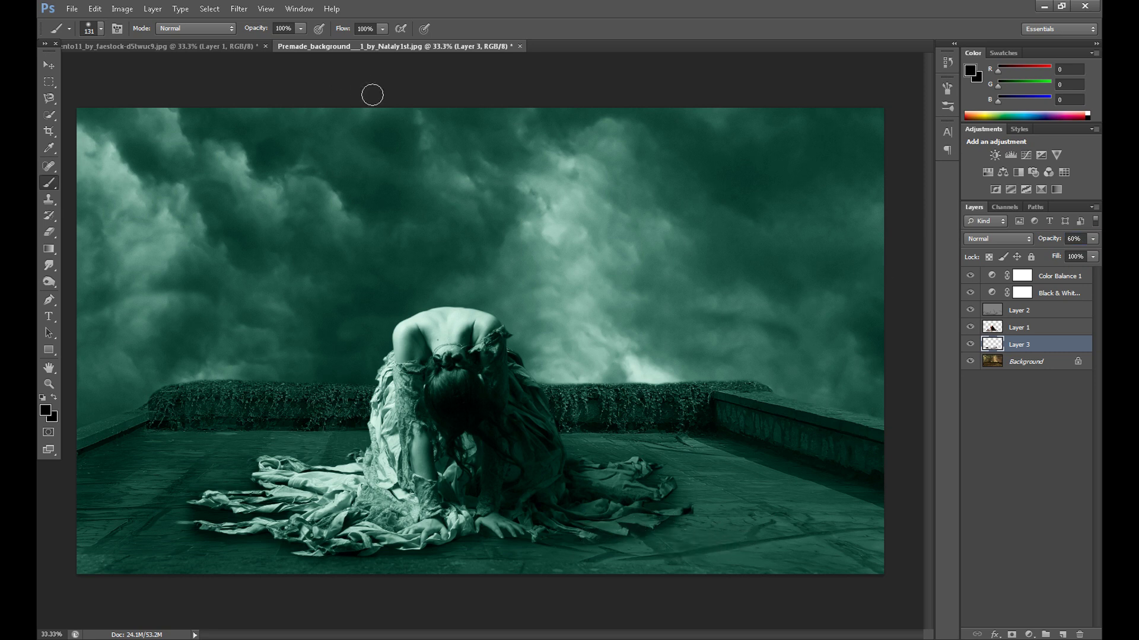
On gray Overlay Layer 2, dodge the model's upper back with the Dodge tool.
{"action": "left_click", "coordinate": [1002, 312]}
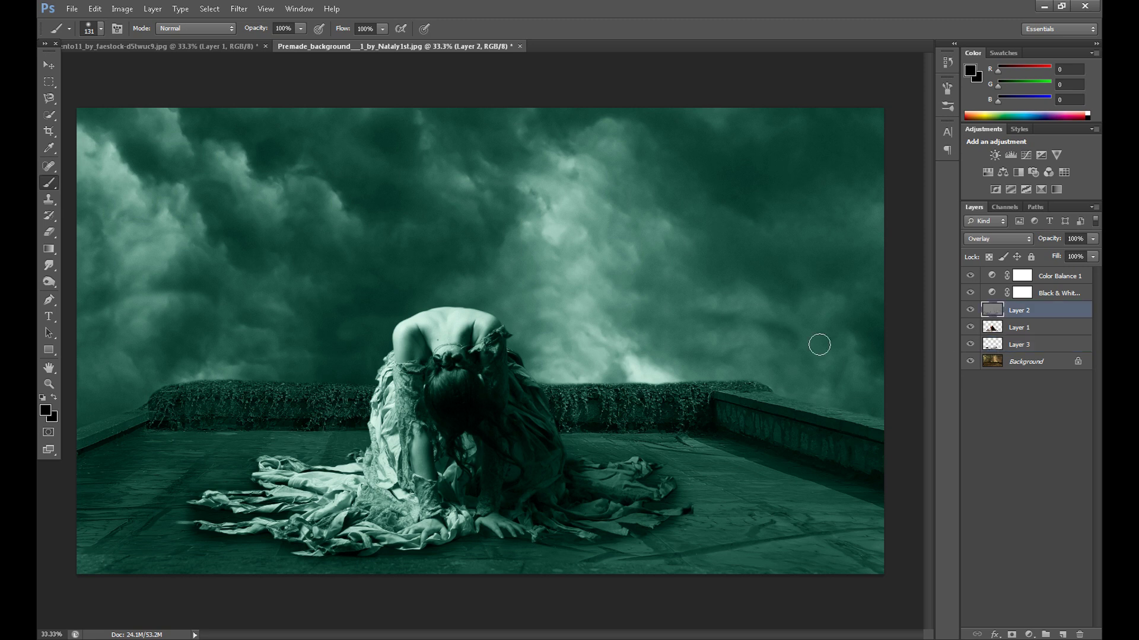
{"action": "left_click", "coordinate": [48, 284]}
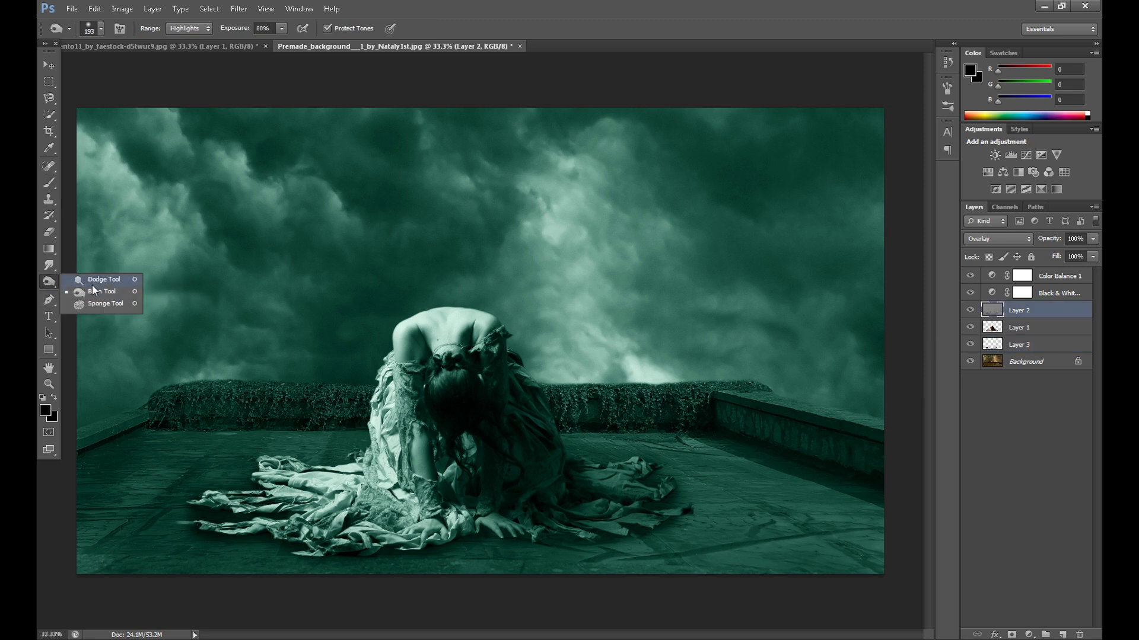
{"action": "left_click", "coordinate": [100, 280]}
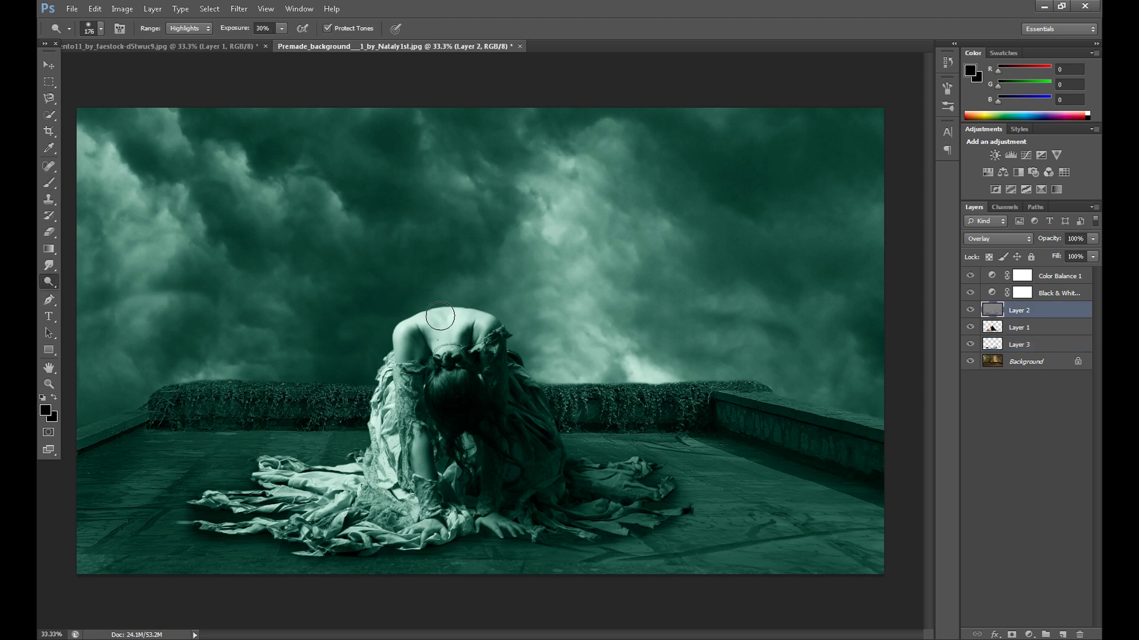
{"action": "mouse_move", "coordinate": [440, 316]}
{"action": "left_mouse_down"}
{"action": "mouse_move", "coordinate": [407, 335]}
{"action": "mouse_move", "coordinate": [427, 340]}
{"action": "mouse_move", "coordinate": [466, 318]}
{"action": "mouse_move", "coordinate": [479, 337]}
{"action": "mouse_move", "coordinate": [491, 332]}
{"action": "mouse_move", "coordinate": [489, 345]}
{"action": "mouse_move", "coordinate": [407, 336]}
{"action": "mouse_move", "coordinate": [406, 378]}
{"action": "mouse_move", "coordinate": [397, 344]}
{"action": "mouse_move", "coordinate": [409, 467]}
{"action": "mouse_move", "coordinate": [329, 499]}
{"action": "mouse_move", "coordinate": [361, 460]}
{"action": "mouse_move", "coordinate": [318, 473]}
{"action": "mouse_move", "coordinate": [303, 500]}
{"action": "mouse_move", "coordinate": [363, 488]}
{"action": "left_mouse_up"}
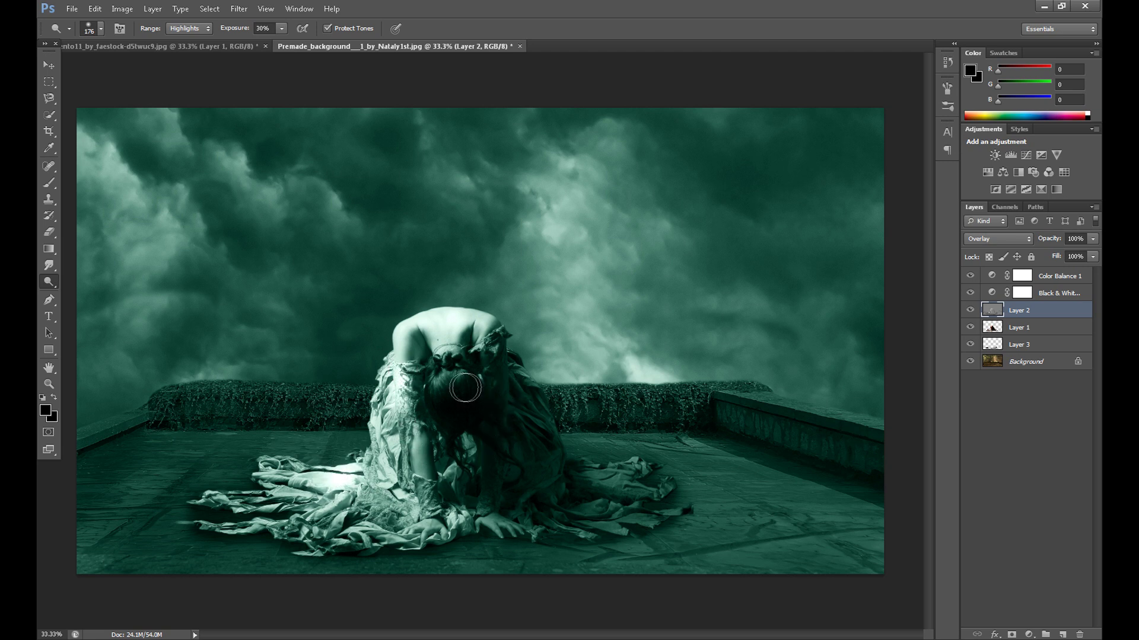
{"action": "mouse_move", "coordinate": [465, 388]}
{"action": "left_mouse_down"}
{"action": "mouse_move", "coordinate": [442, 404]}
{"action": "mouse_move", "coordinate": [463, 404]}
{"action": "mouse_move", "coordinate": [494, 366]}
{"action": "mouse_move", "coordinate": [501, 331]}
{"action": "mouse_move", "coordinate": [507, 385]}
{"action": "mouse_move", "coordinate": [498, 316]}
{"action": "mouse_move", "coordinate": [504, 347]}
{"action": "left_mouse_up"}
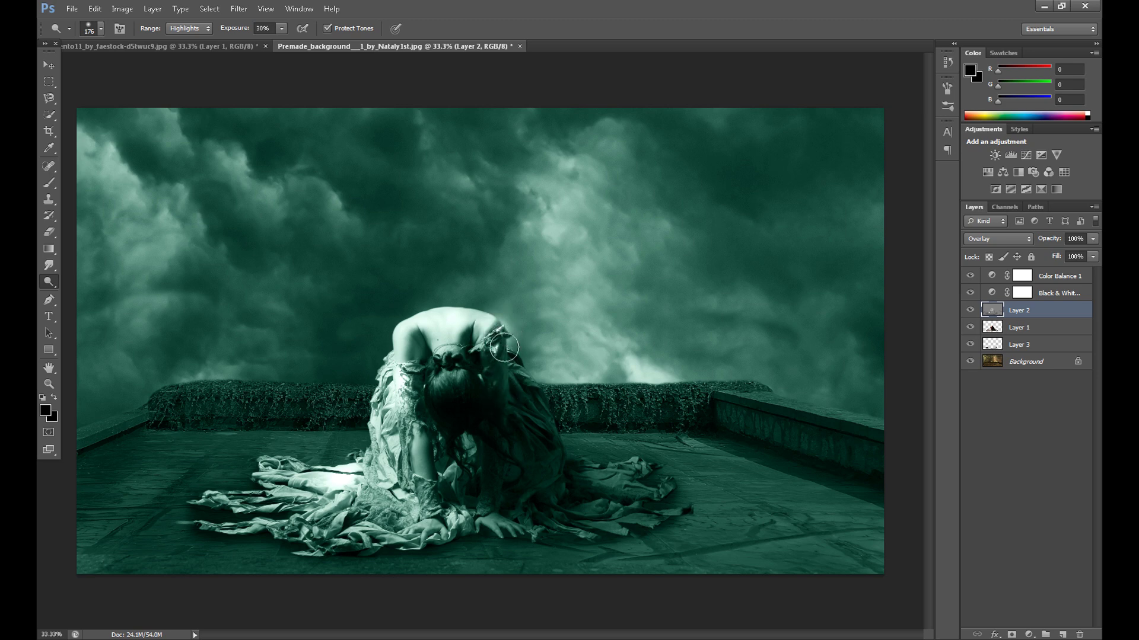
Undo the hair-and-shoulder dodge stroke, switch back to Burn, and select the Background layer.
{"action": "left_click", "coordinate": [95, 8]}
{"action": "left_click", "coordinate": [113, 45]}
{"action": "right_click", "coordinate": [49, 282]}
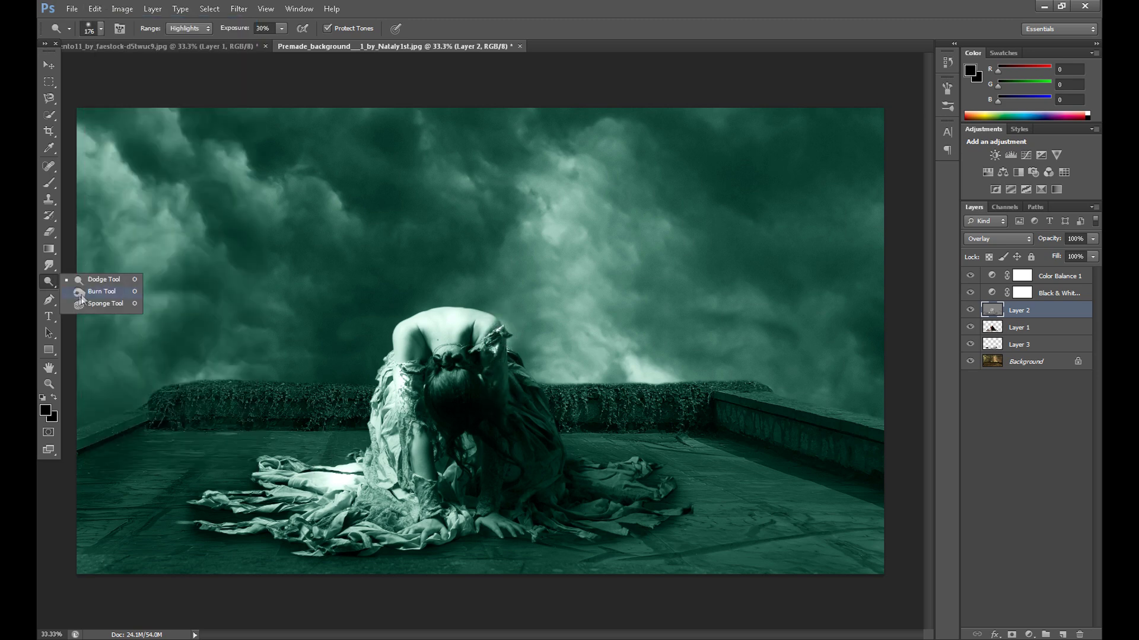
{"action": "left_click", "coordinate": [81, 294]}
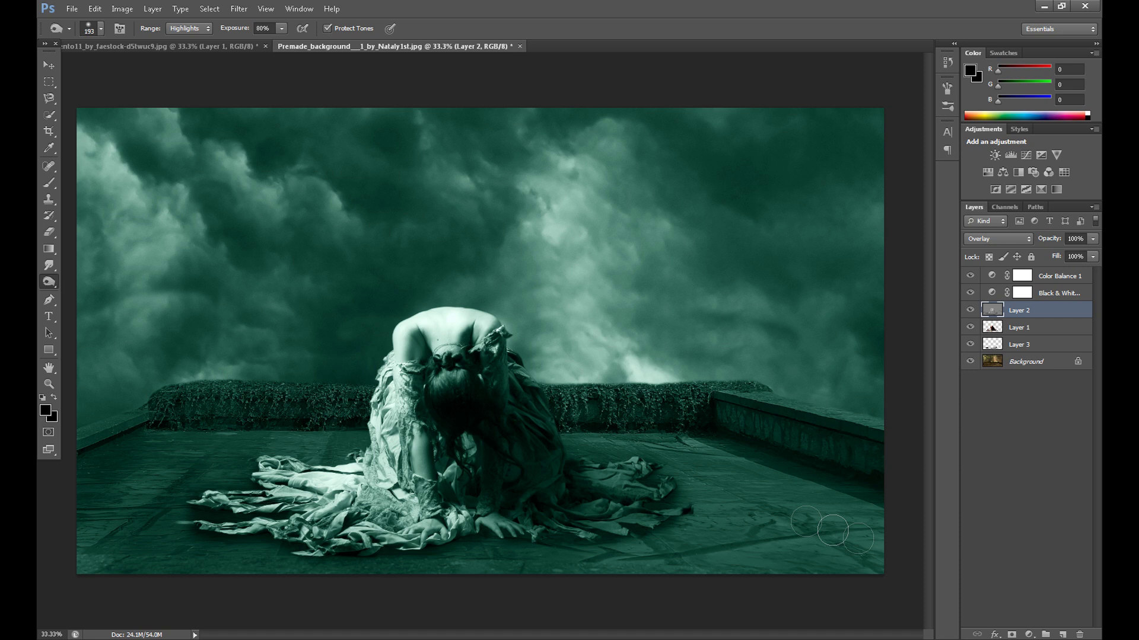
{"action": "left_click", "coordinate": [1045, 281]}
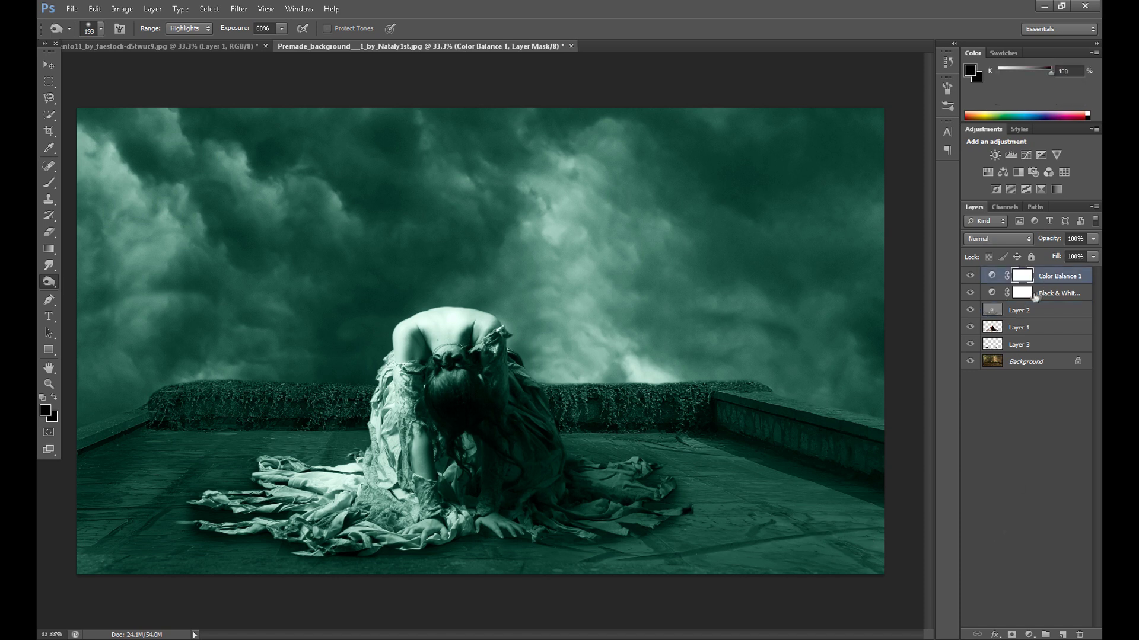
{"action": "left_click", "coordinate": [1011, 364]}
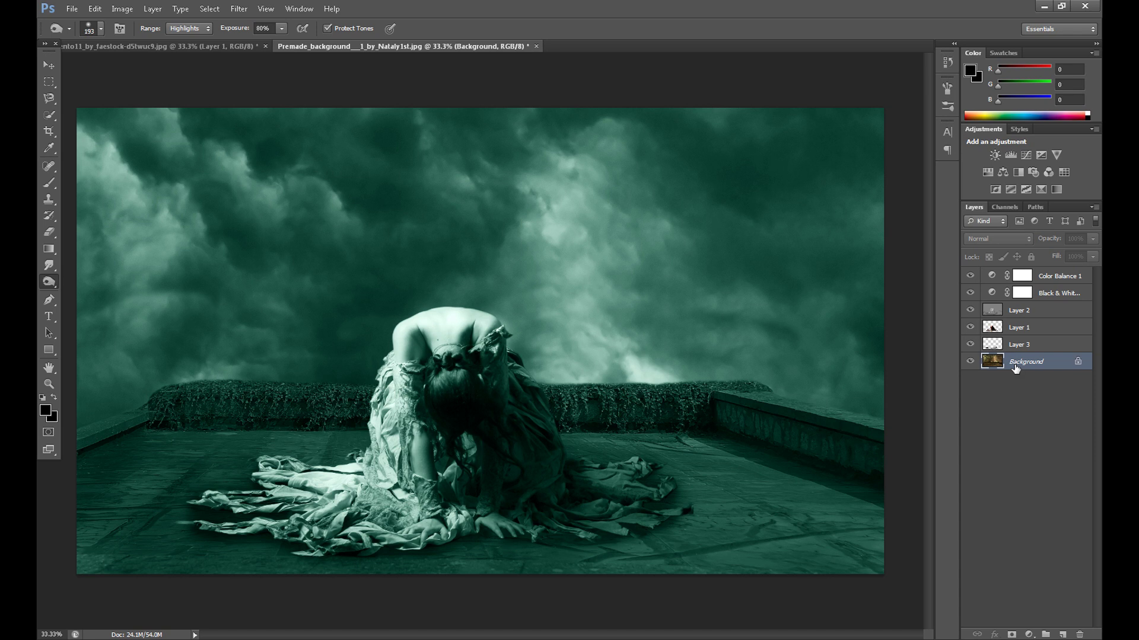
Duplicate the Background layer as Background copy and zoom the view to 25%.
{"action": "right_click", "coordinate": [1019, 359]}
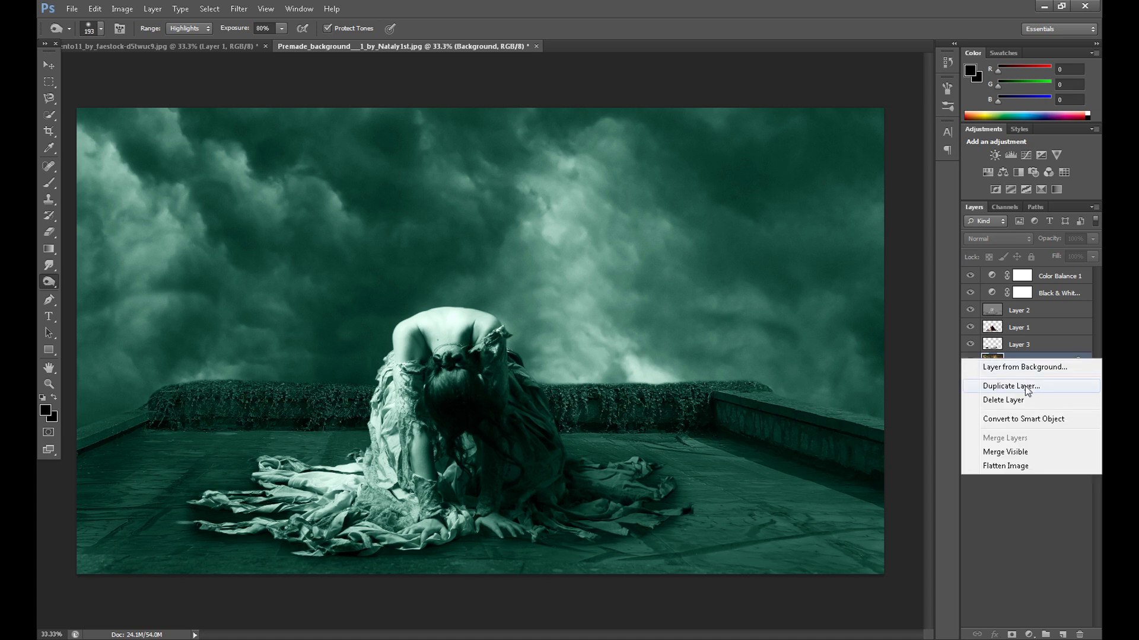
{"action": "left_click", "coordinate": [1011, 386]}
{"action": "left_click", "coordinate": [676, 200]}
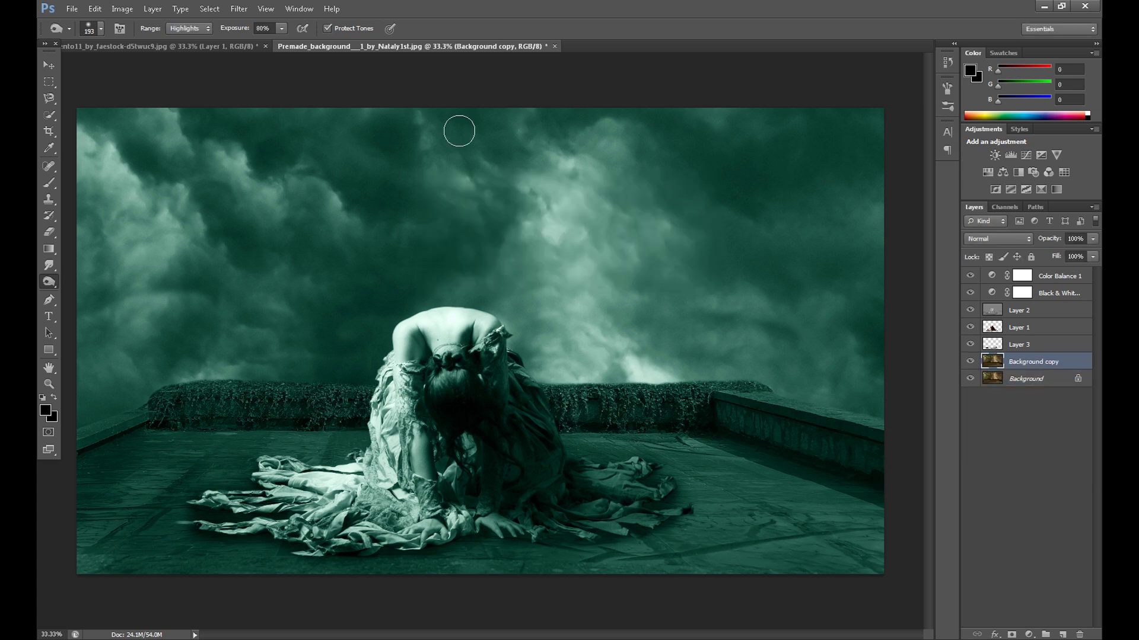
{"action": "left_click", "coordinate": [49, 385]}
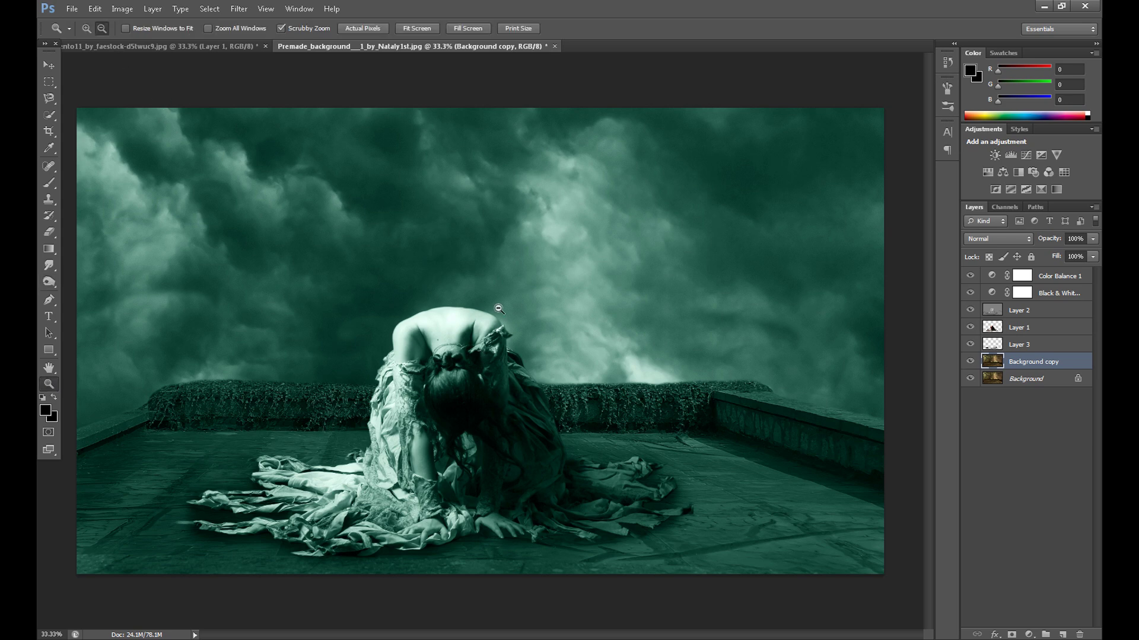
{"action": "left_click", "coordinate": [495, 355], "text": "alt"}
{"action": "left_click", "coordinate": [239, 57]}
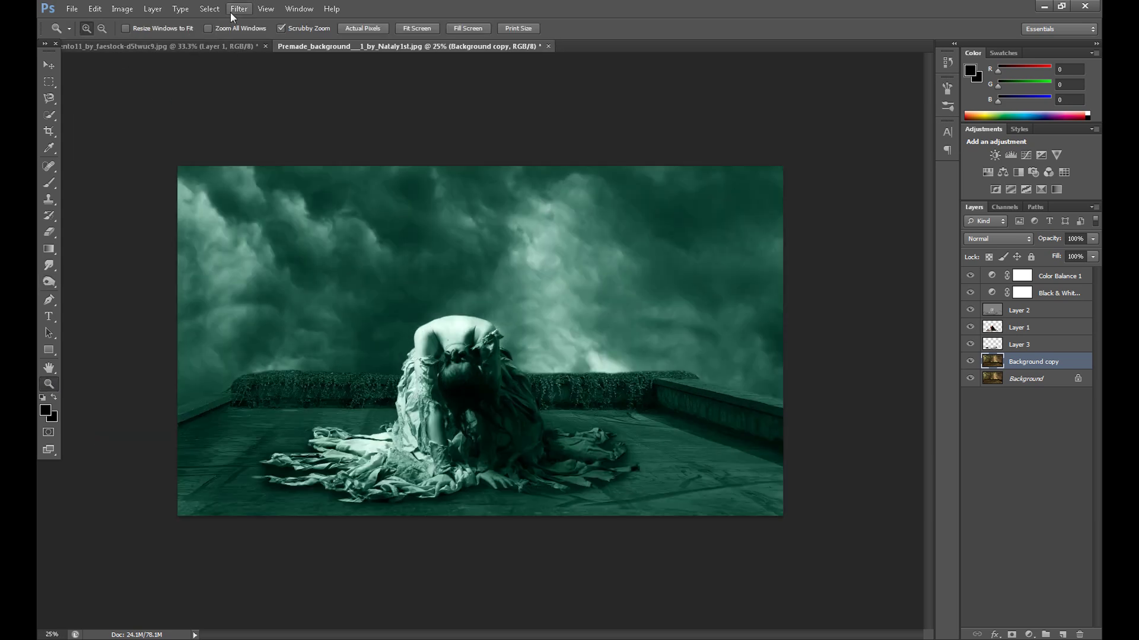
{"action": "left_click", "coordinate": [241, 10]}
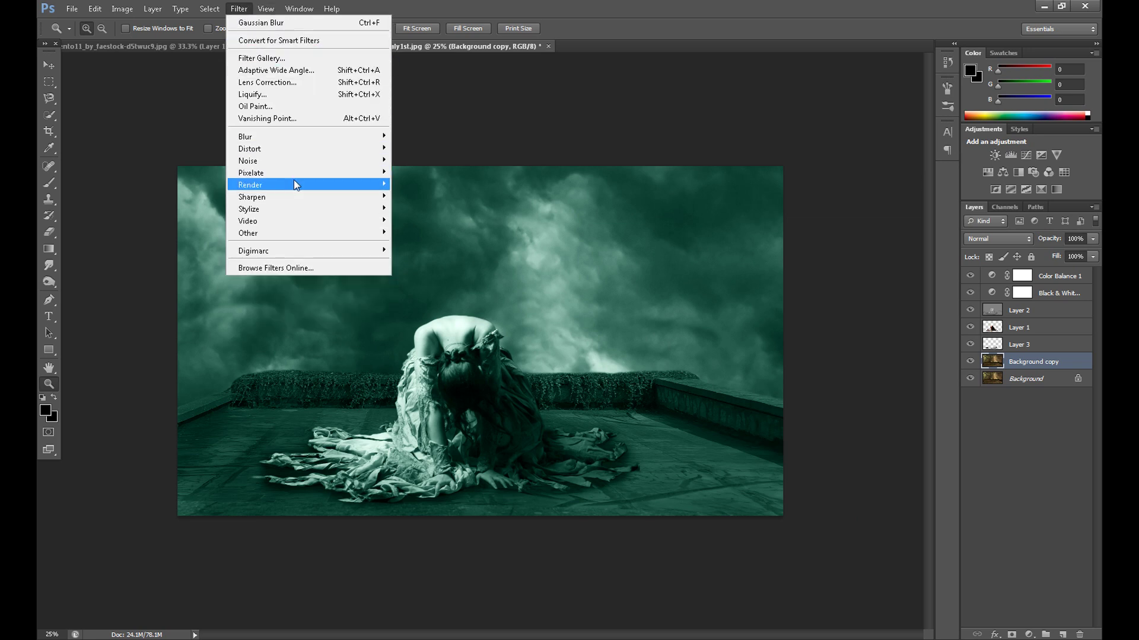
Apply Lighting Effects and position and scale the spotlight over the sky at intensity 25.
{"action": "mouse_move", "coordinate": [296, 185]}
{"action": "left_click", "coordinate": [429, 232]}
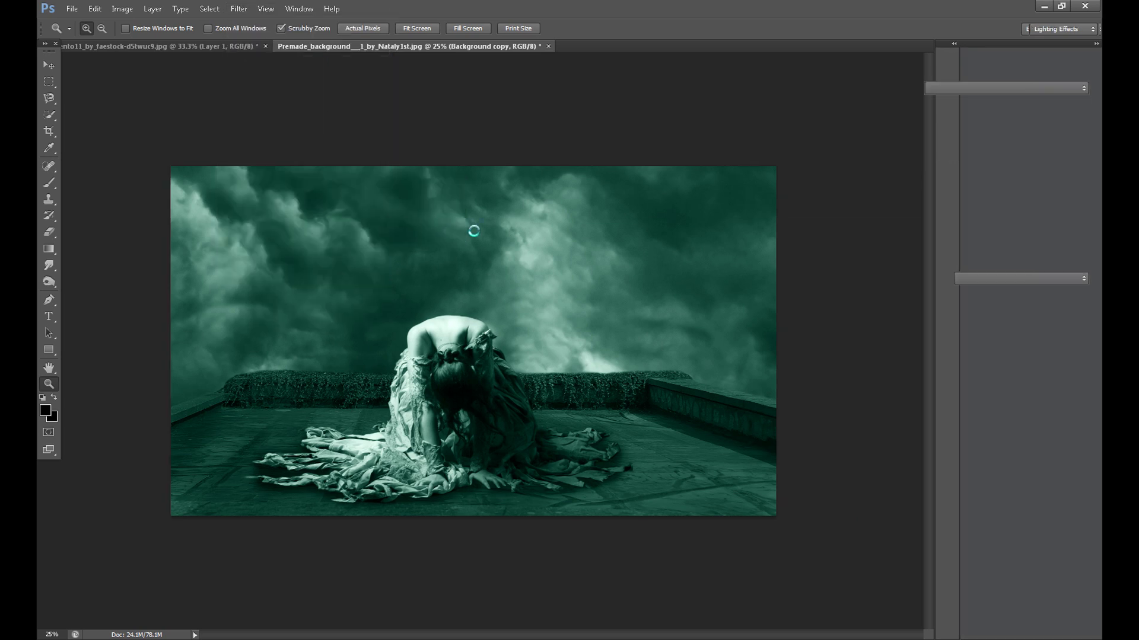
{"action": "left_click_drag", "start_coordinate": [141, 396], "coordinate": [141, 403]}
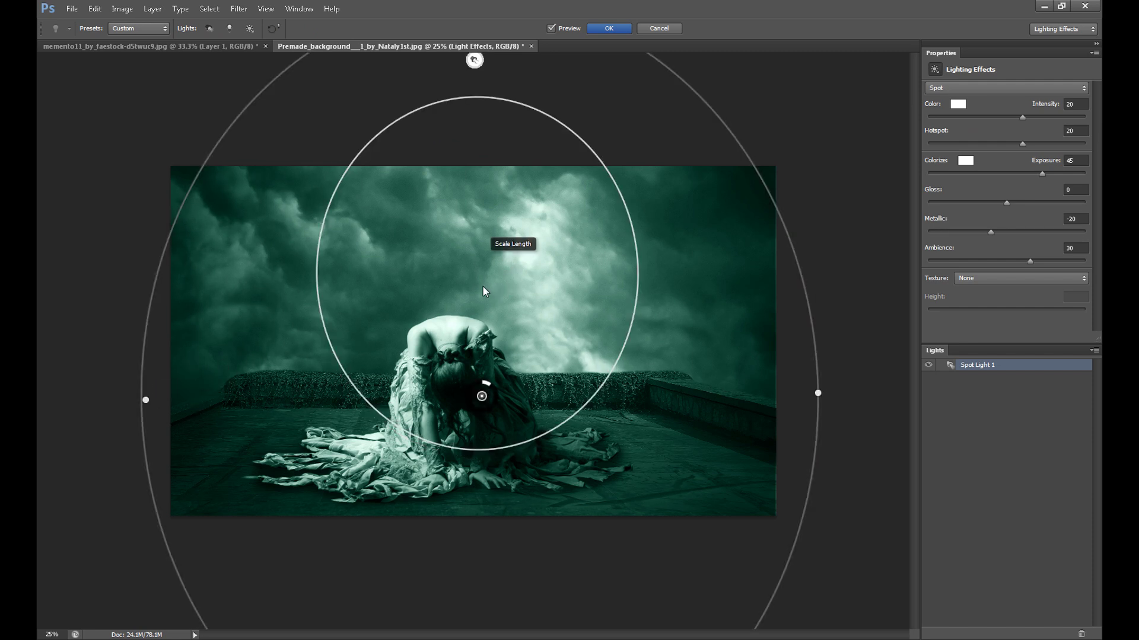
{"action": "left_click_drag", "start_coordinate": [481, 286], "coordinate": [480, 290]}
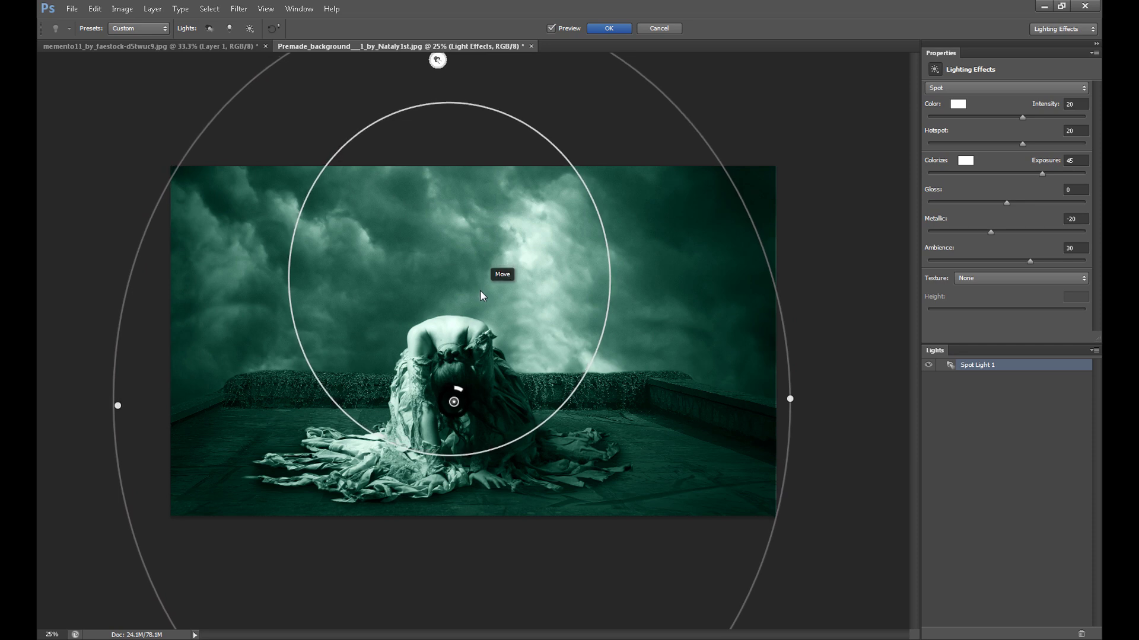
{"action": "left_click", "coordinate": [1069, 104]}
{"action": "type", "text": "30"}
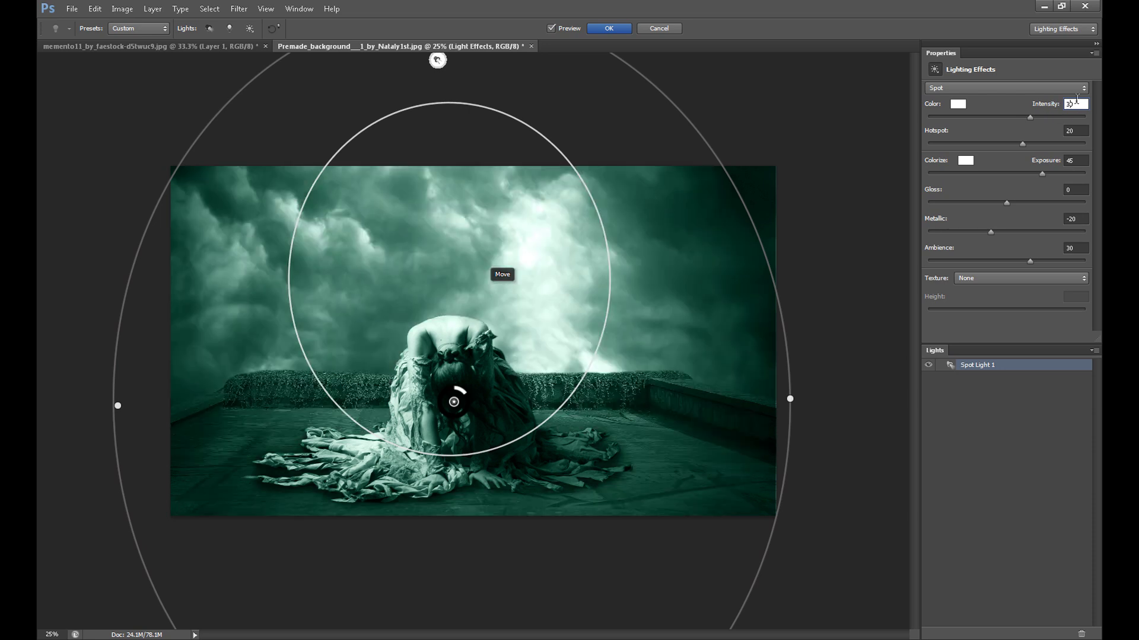
{"action": "left_click_drag", "start_coordinate": [1076, 101], "coordinate": [1067, 103]}
{"action": "type", "text": "25"}
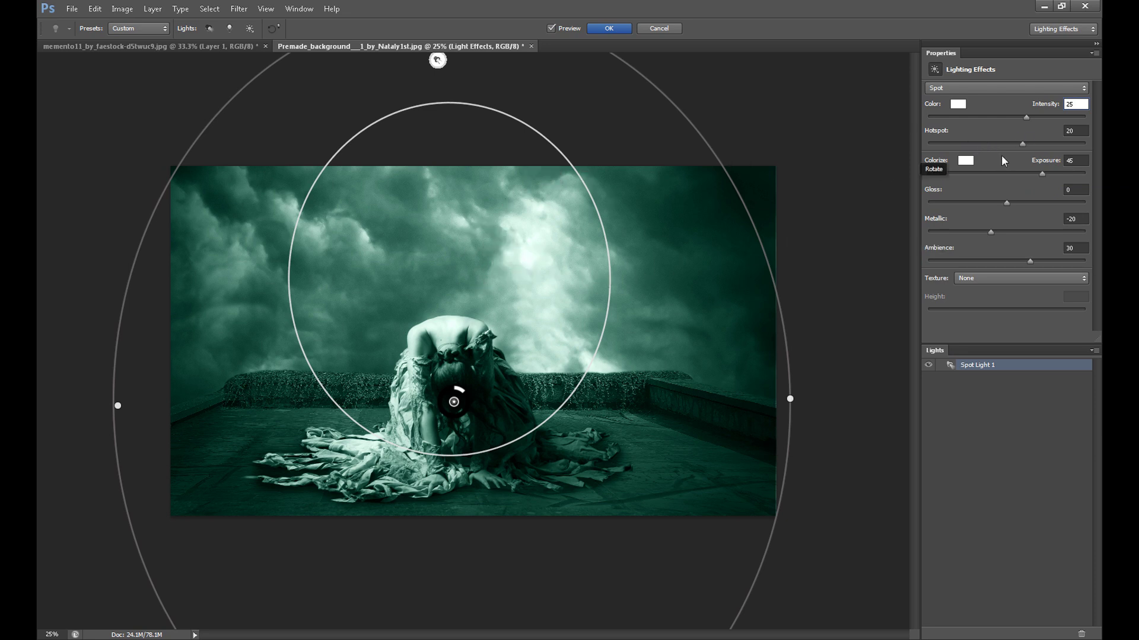
{"action": "left_click", "coordinate": [114, 409]}
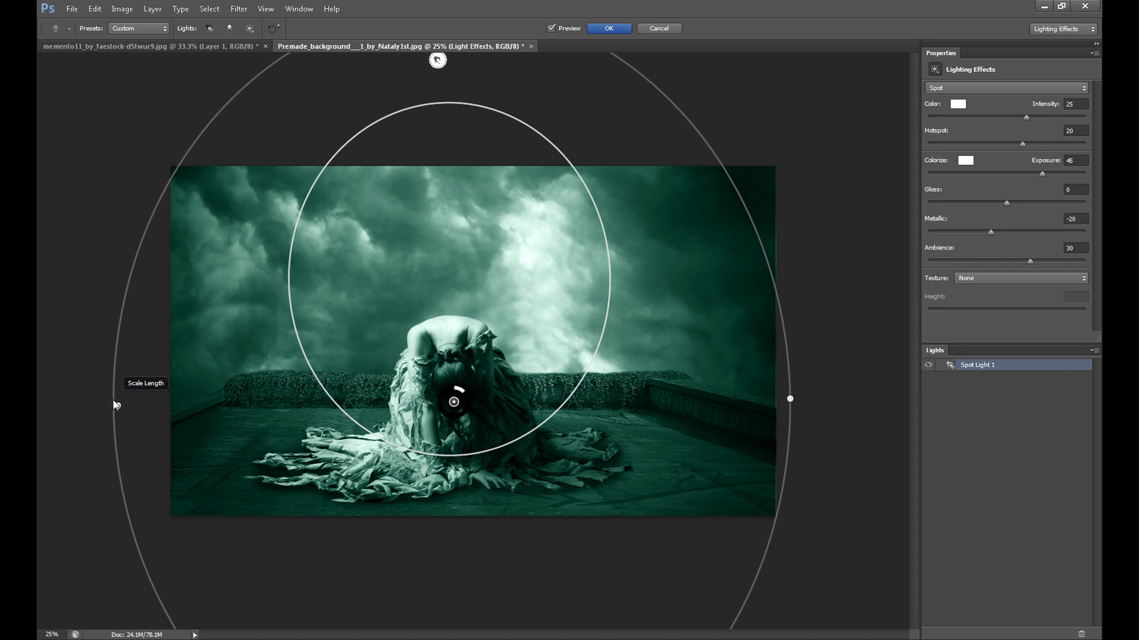
{"action": "left_click_drag", "start_coordinate": [116, 400], "coordinate": [116, 399]}
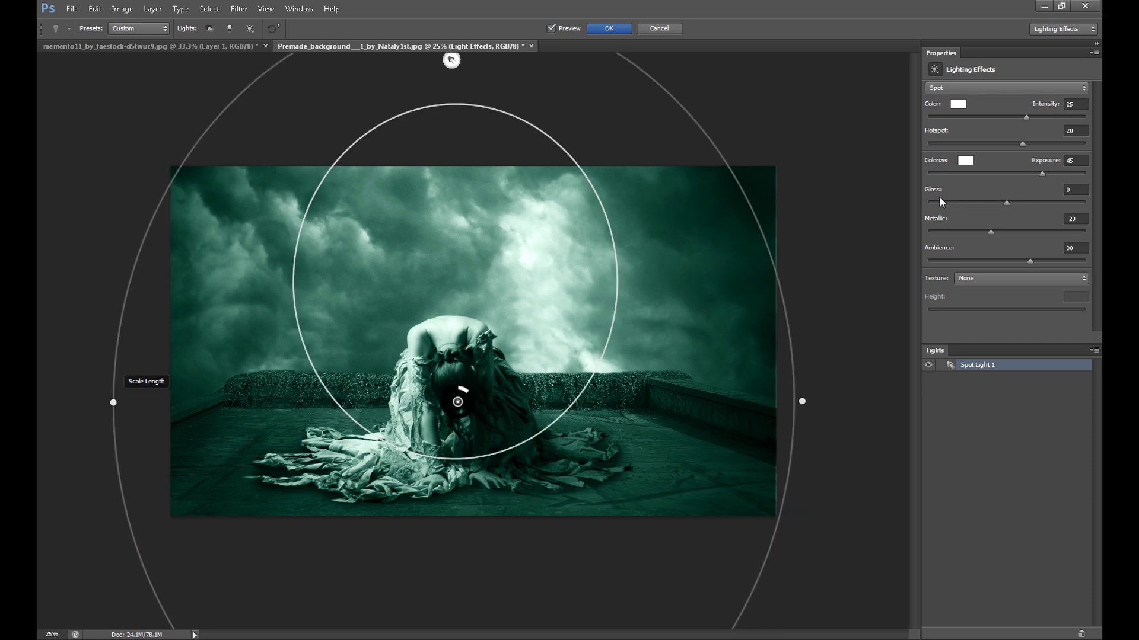
Set the light's Ambience to 30 and Exposure to 40, then commit the effect.
{"action": "left_click", "coordinate": [1010, 261]}
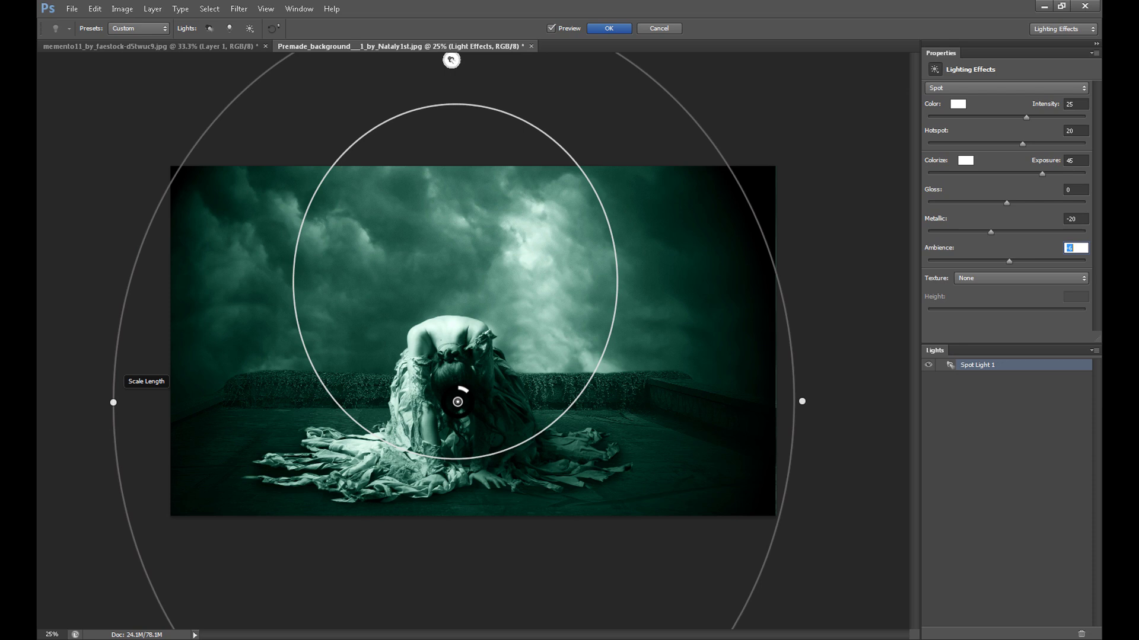
{"action": "type", "text": "30"}
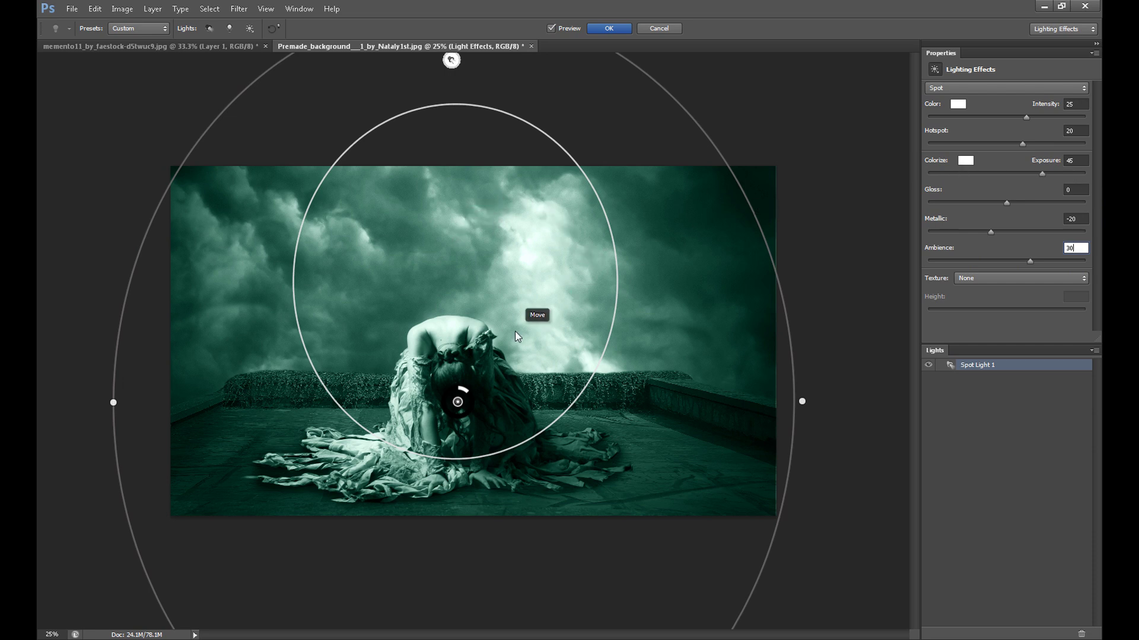
{"action": "left_click_drag", "start_coordinate": [1054, 168], "coordinate": [995, 172]}
{"action": "type", "text": "40"}
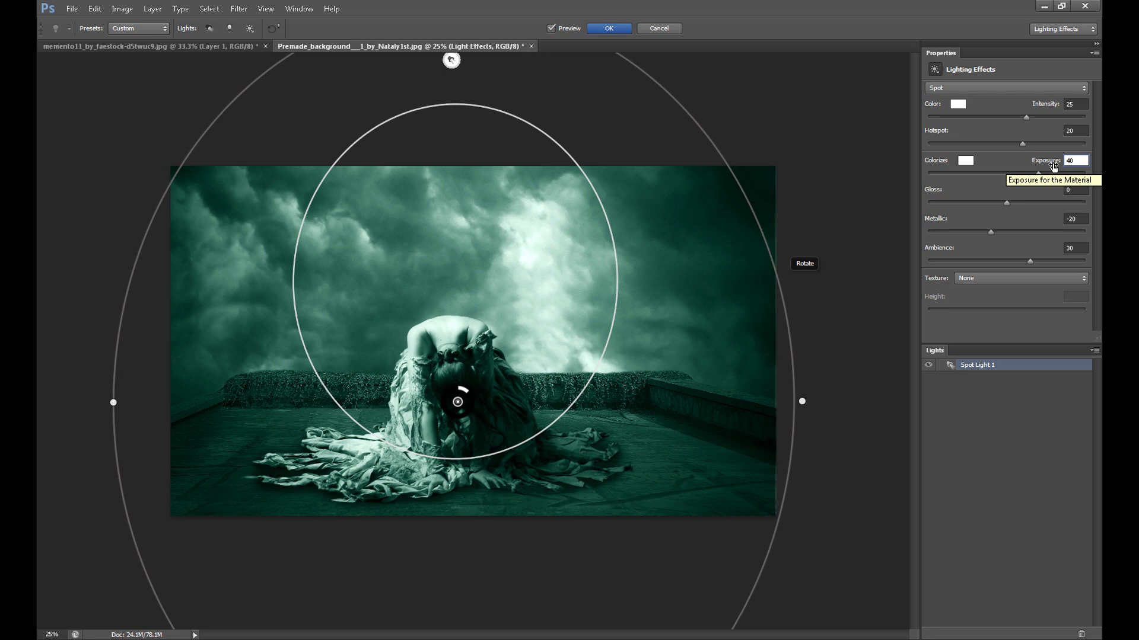
{"action": "left_click", "coordinate": [610, 29]}
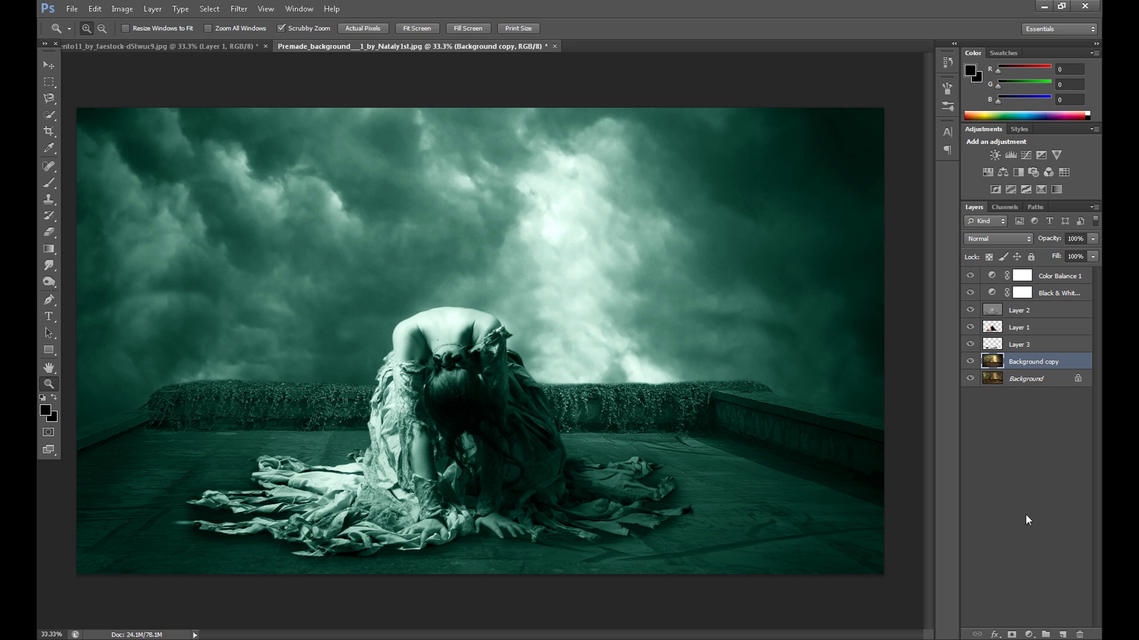
Add Layer 4, make the foreground colour white, and choose a 2500 px brush preset.
{"action": "left_click", "coordinate": [1063, 634]}
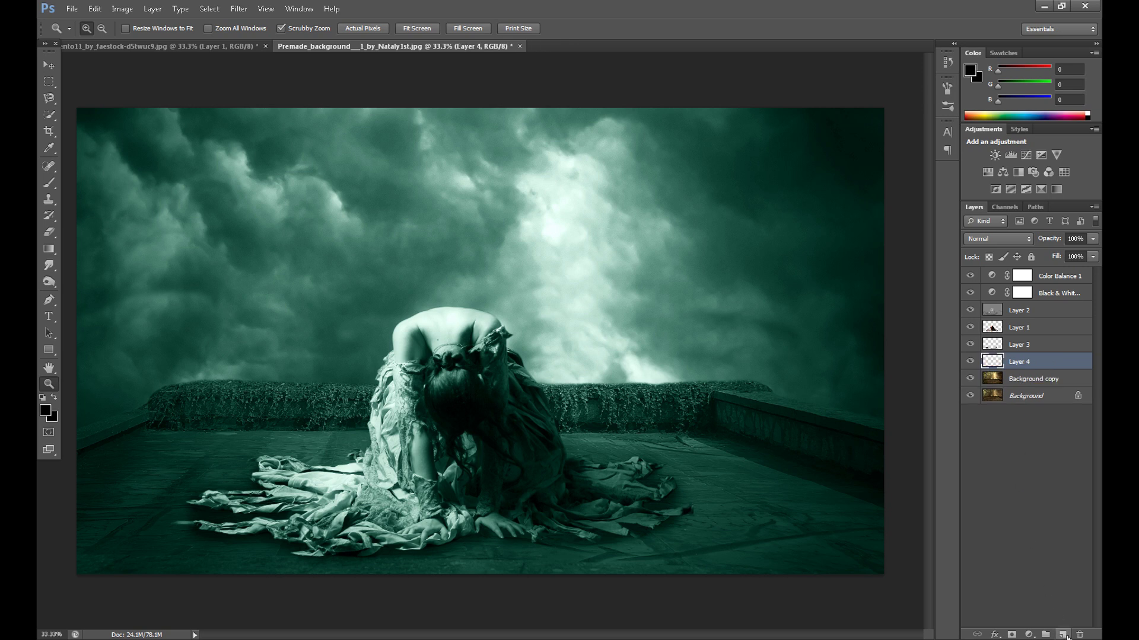
{"action": "left_click", "coordinate": [45, 411]}
{"action": "left_click", "coordinate": [1029, 349]}
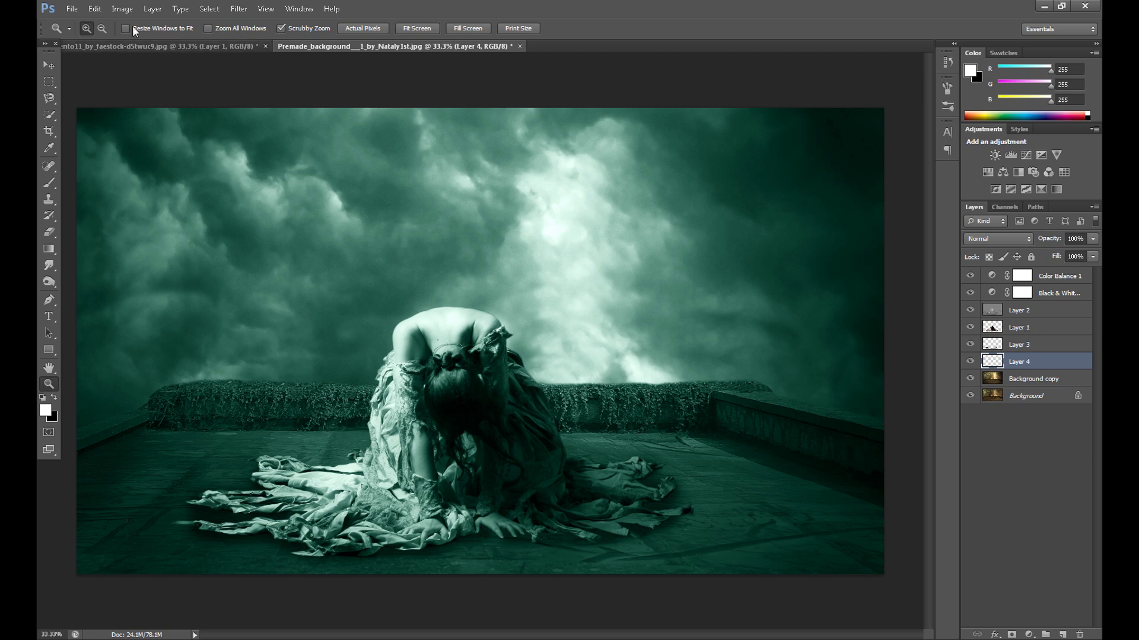
{"action": "left_click", "coordinate": [49, 183]}
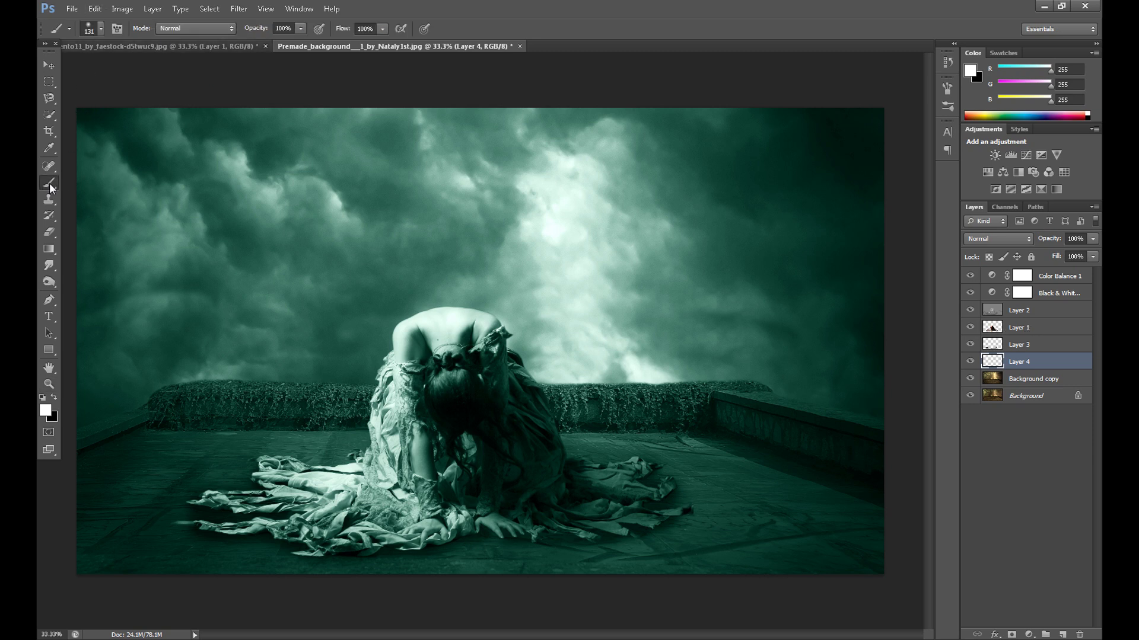
{"action": "left_click", "coordinate": [101, 28]}
{"action": "mouse_move", "coordinate": [179, 134]}
{"action": "left_mouse_down"}
{"action": "mouse_move", "coordinate": [183, 184]}
{"action": "mouse_move", "coordinate": [183, 166]}
{"action": "left_mouse_up"}
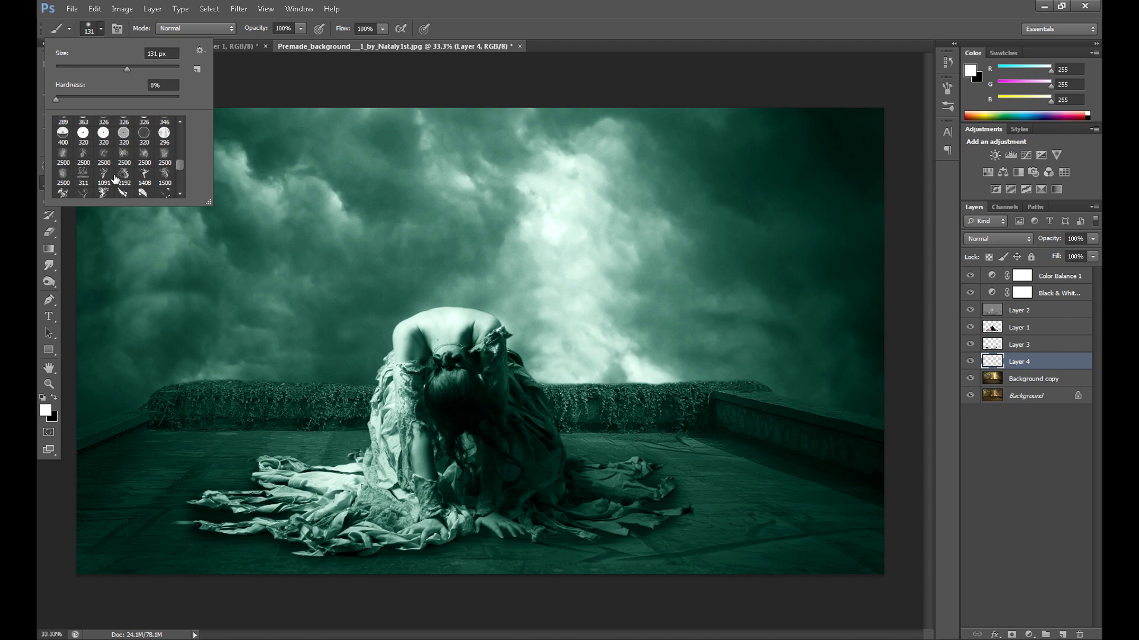
{"action": "left_click", "coordinate": [165, 153]}
Stamp white splatter-brush wisps like wings behind the kneeling model.
{"action": "left_click", "coordinate": [199, 52]}
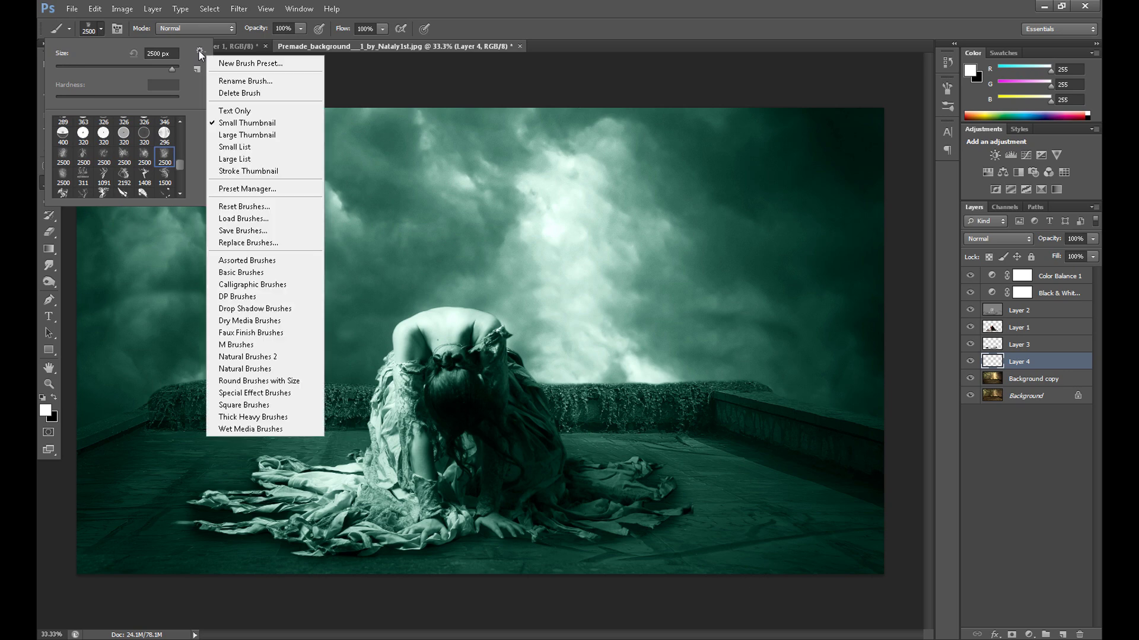
{"action": "left_click", "coordinate": [245, 220]}
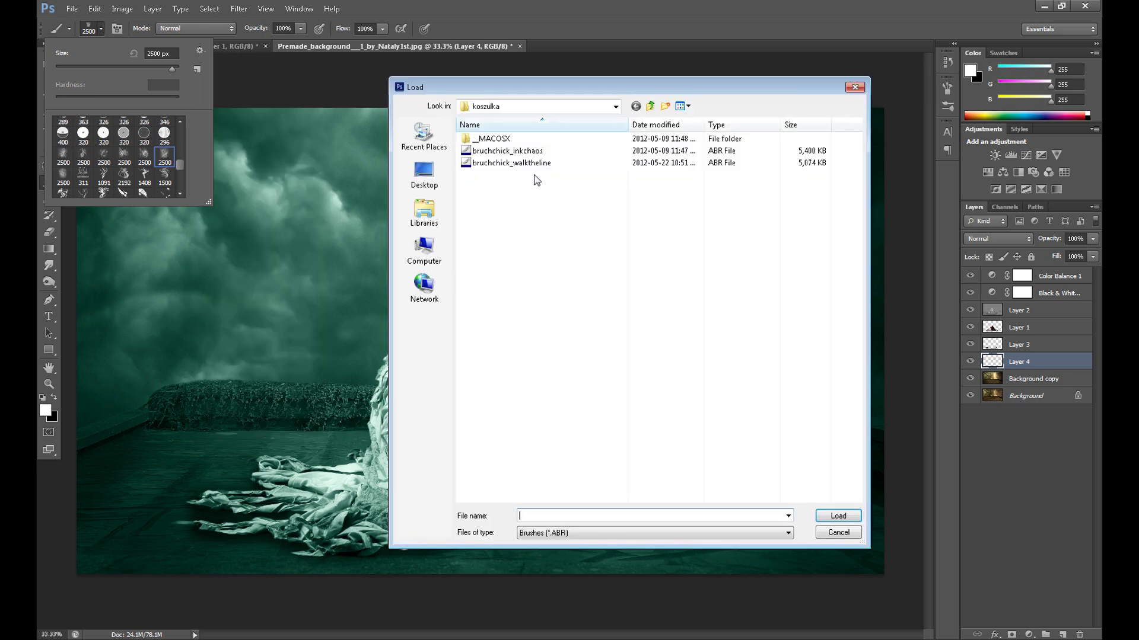
{"action": "left_click", "coordinate": [838, 533]}
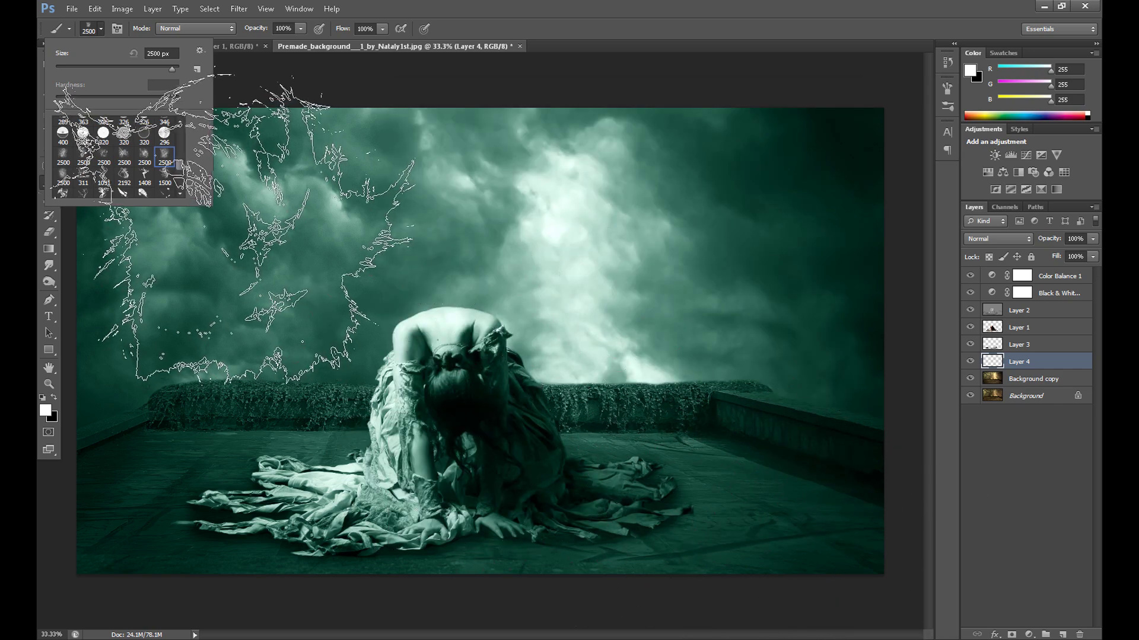
{"action": "left_click", "coordinate": [124, 156]}
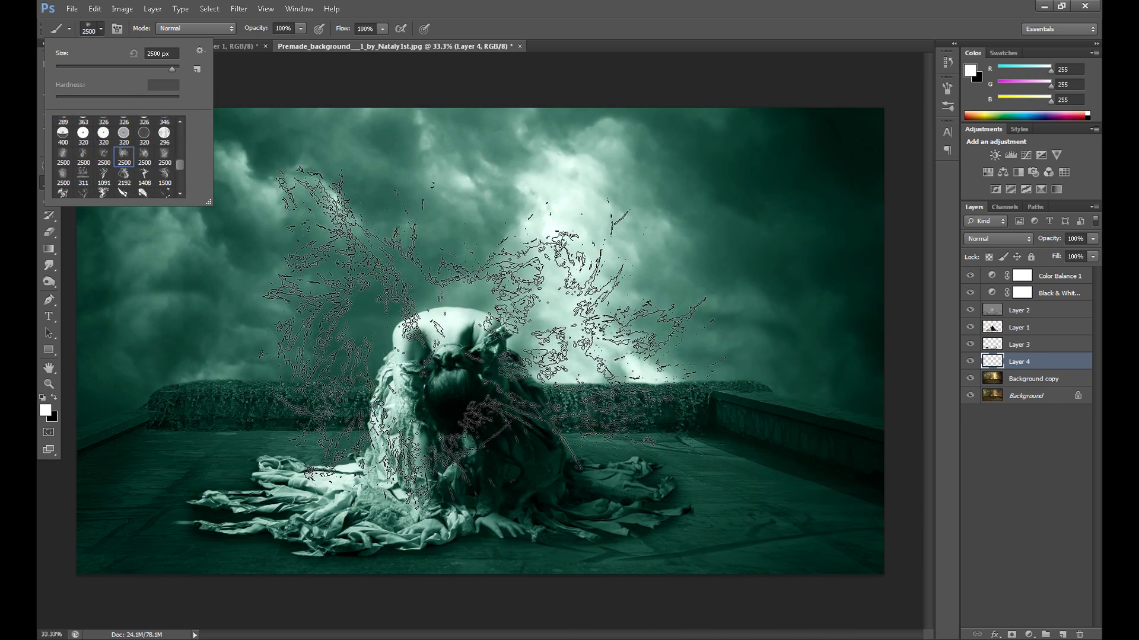
{"action": "left_click", "coordinate": [494, 319]}
{"action": "left_click", "coordinate": [494, 319]}
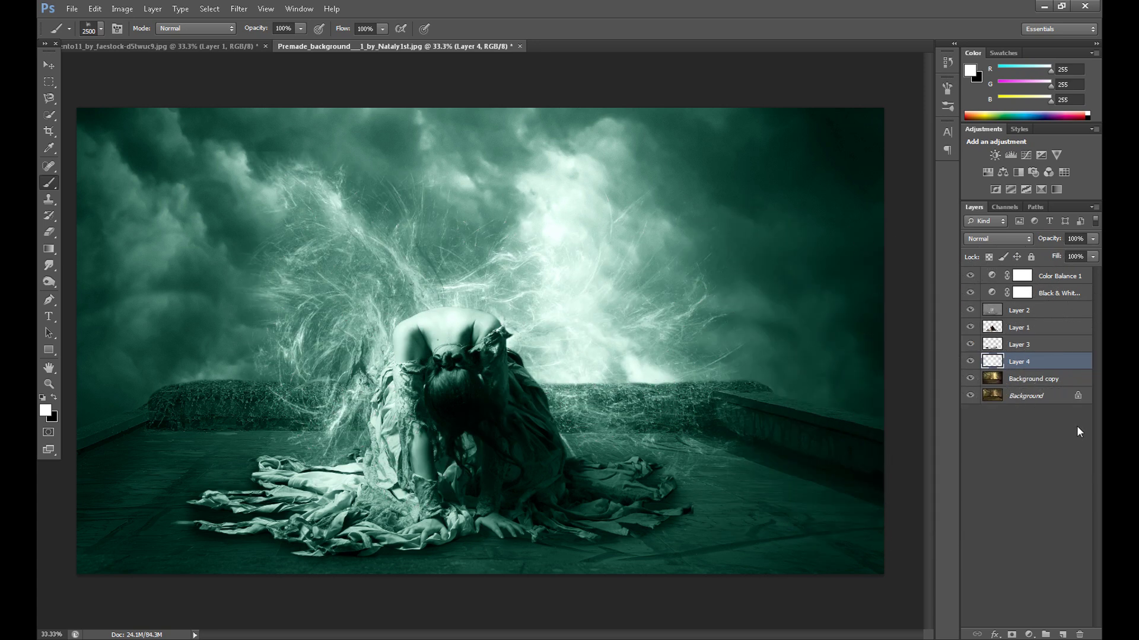
Reposition the wisps with the Move tool (V) and set Layer 4 opacity to 80%.
{"action": "key", "text": "v"}
{"action": "left_click_drag", "start_coordinate": [412, 342], "coordinate": [409, 334]}
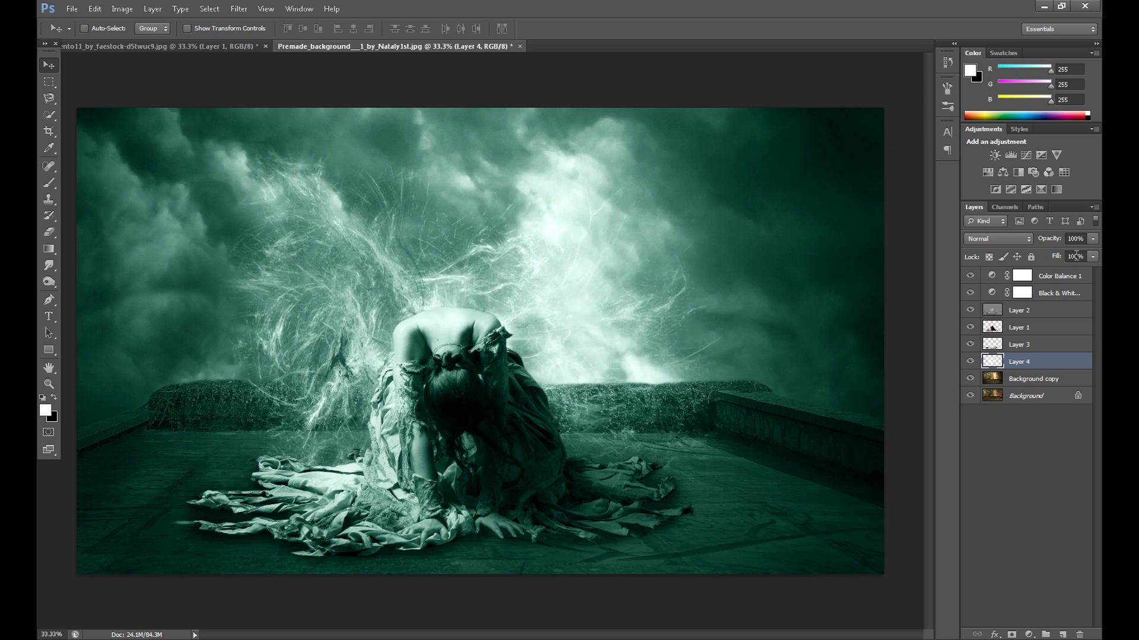
{"action": "left_click_drag", "start_coordinate": [1074, 238], "coordinate": [1035, 239]}
{"action": "type", "text": "8"}
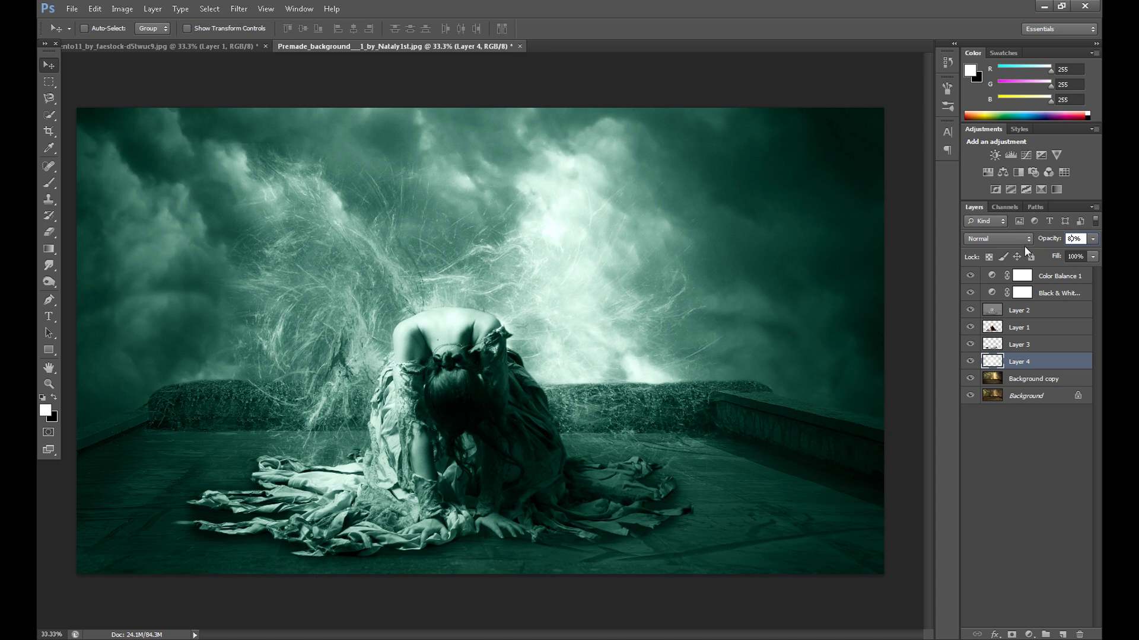
{"action": "left_click", "coordinate": [1052, 313]}
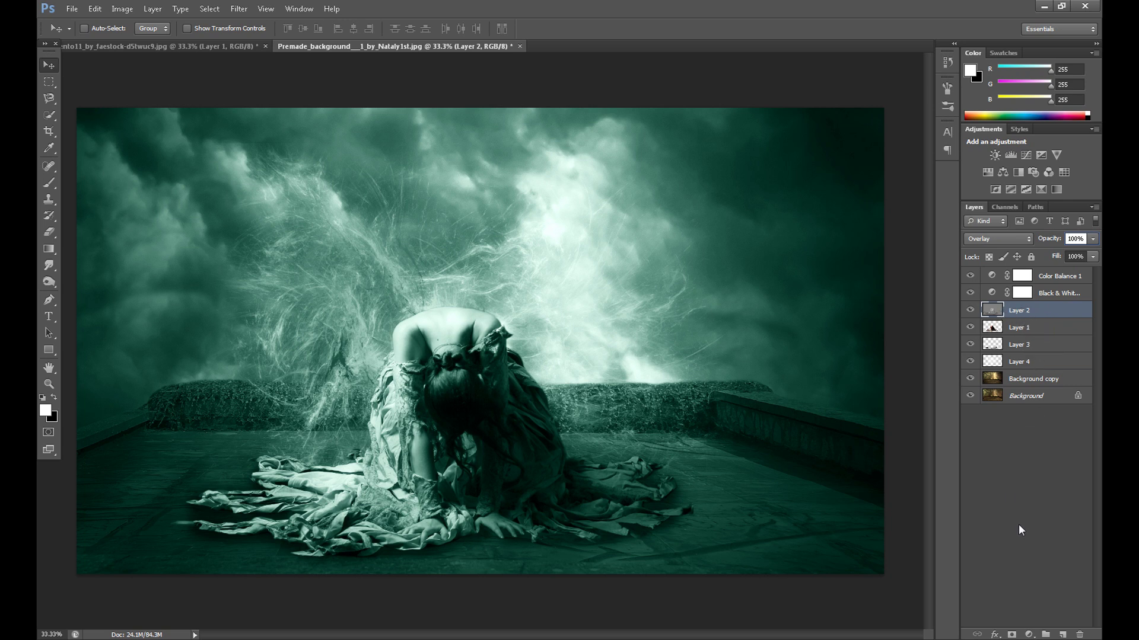
Add Layer 5 and render teal-and-white Clouds across the whole canvas.
{"action": "left_click", "coordinate": [1062, 634]}
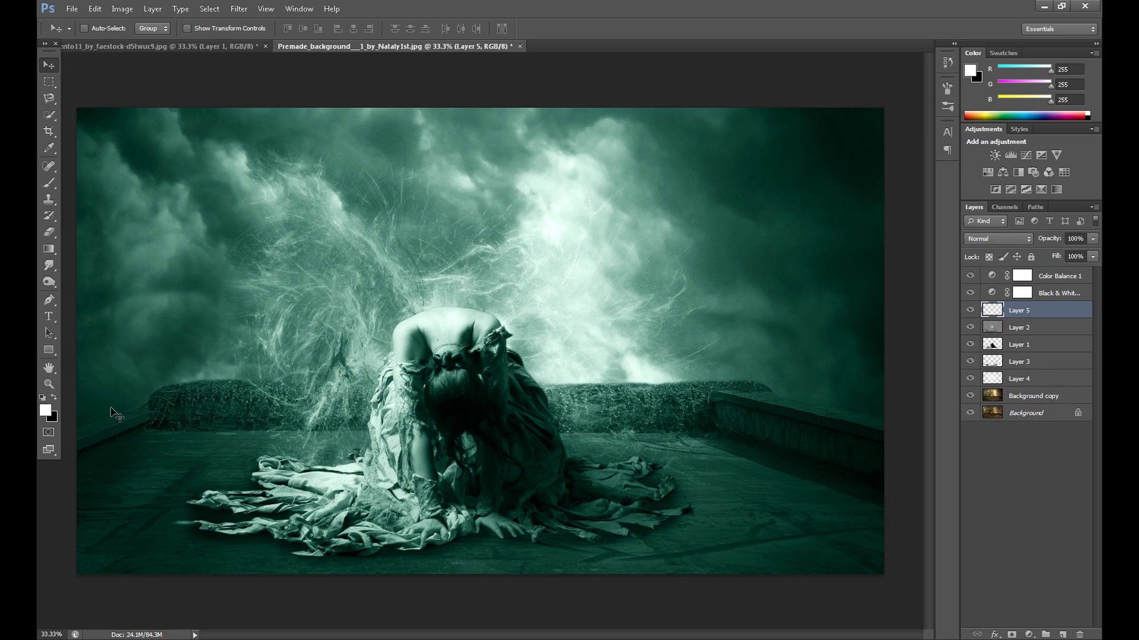
{"action": "left_click", "coordinate": [44, 412]}
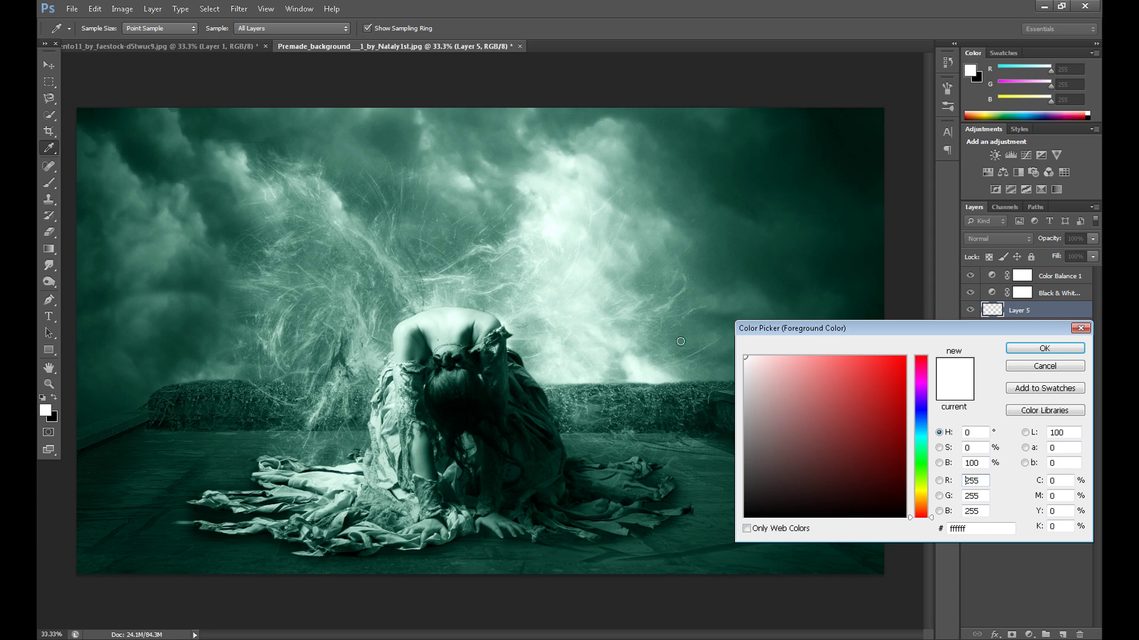
{"action": "left_click", "coordinate": [239, 9]}
{"action": "mouse_move", "coordinate": [297, 185]}
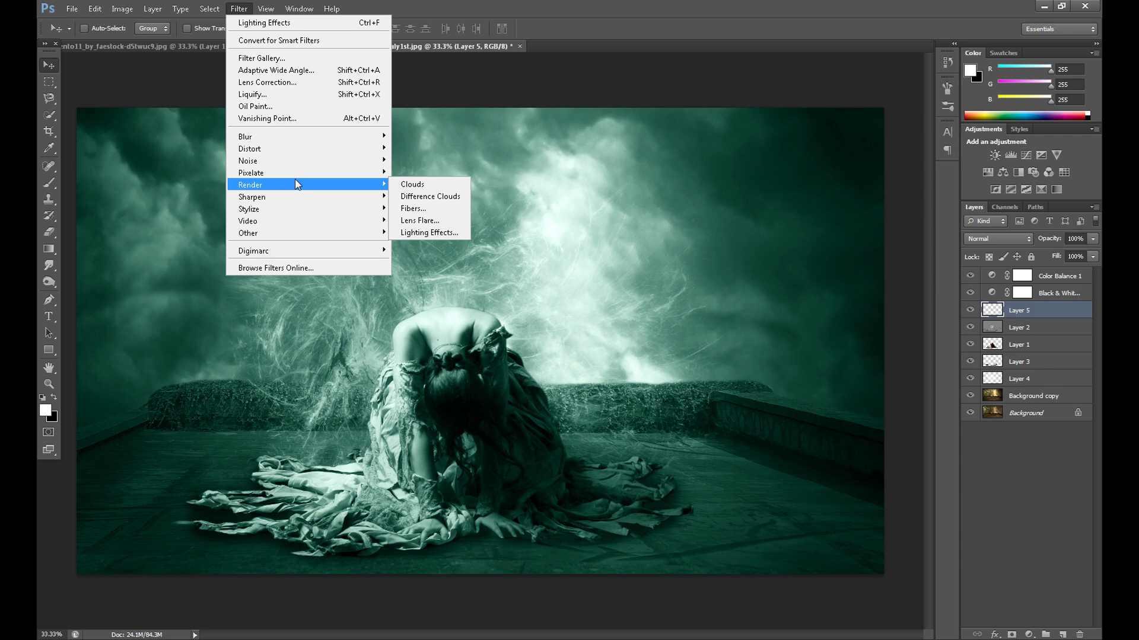
{"action": "left_click", "coordinate": [428, 184]}
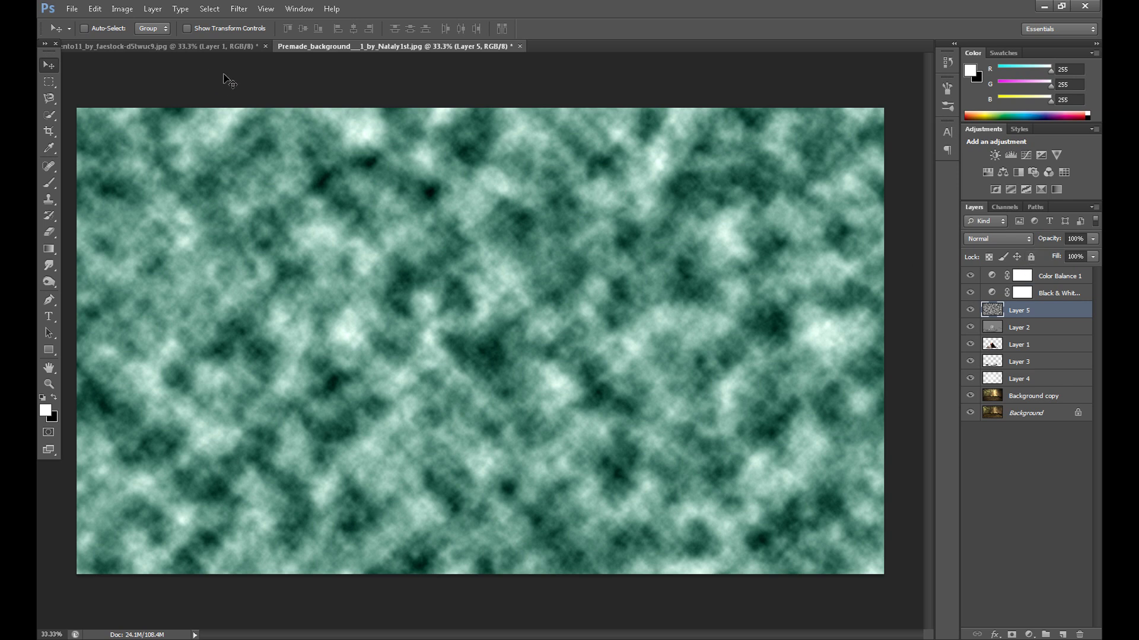
Apply Levels to the clouds with black input 150 and gamma 1.00.
{"action": "left_click", "coordinate": [122, 9]}
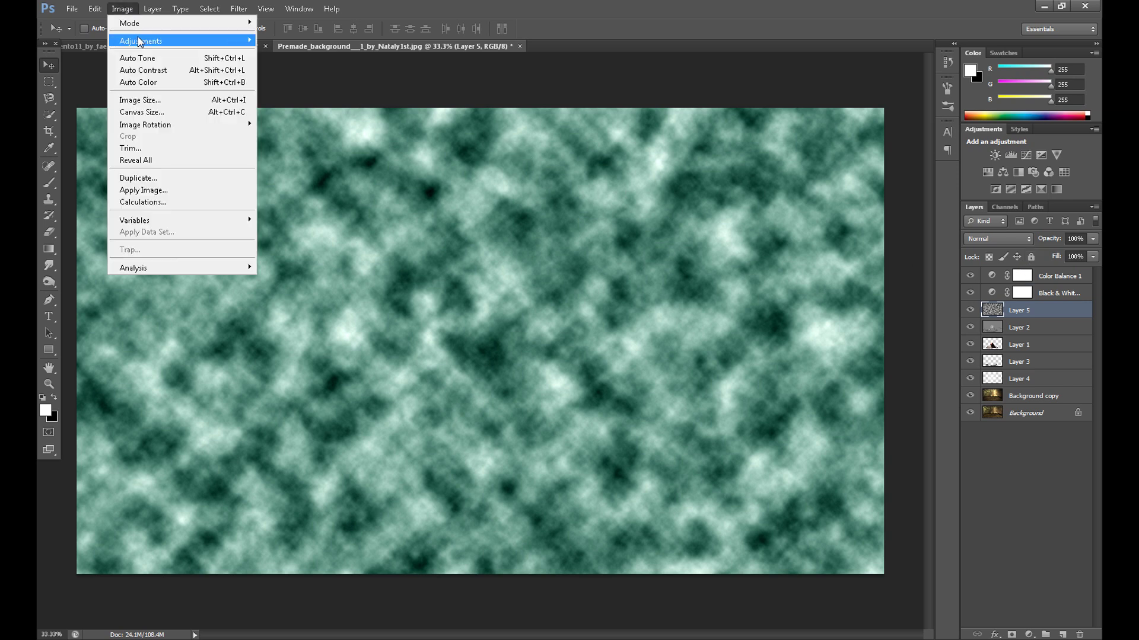
{"action": "mouse_move", "coordinate": [140, 42]}
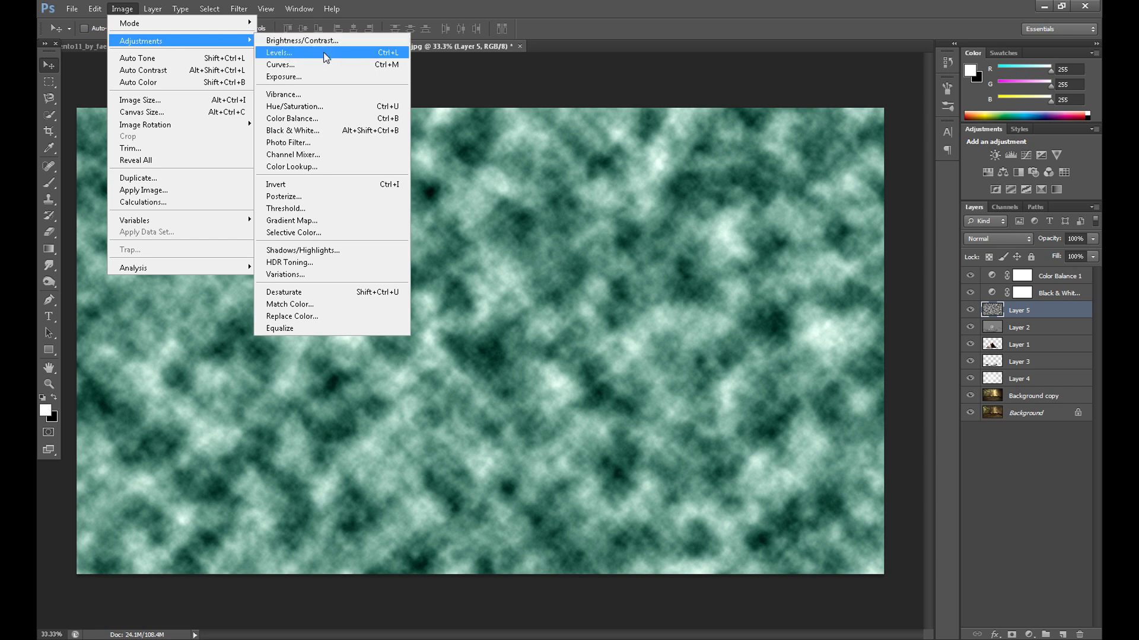
{"action": "left_click", "coordinate": [286, 55]}
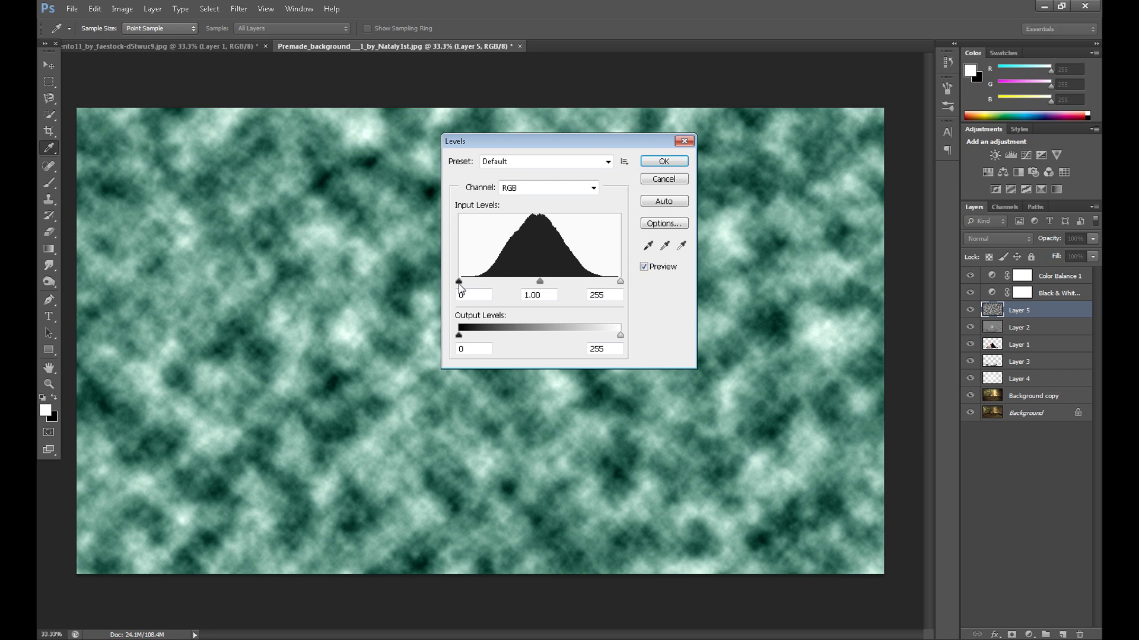
{"action": "mouse_move", "coordinate": [460, 286]}
{"action": "left_mouse_down"}
{"action": "mouse_move", "coordinate": [582, 289]}
{"action": "mouse_move", "coordinate": [534, 285]}
{"action": "mouse_move", "coordinate": [549, 287]}
{"action": "left_mouse_up"}
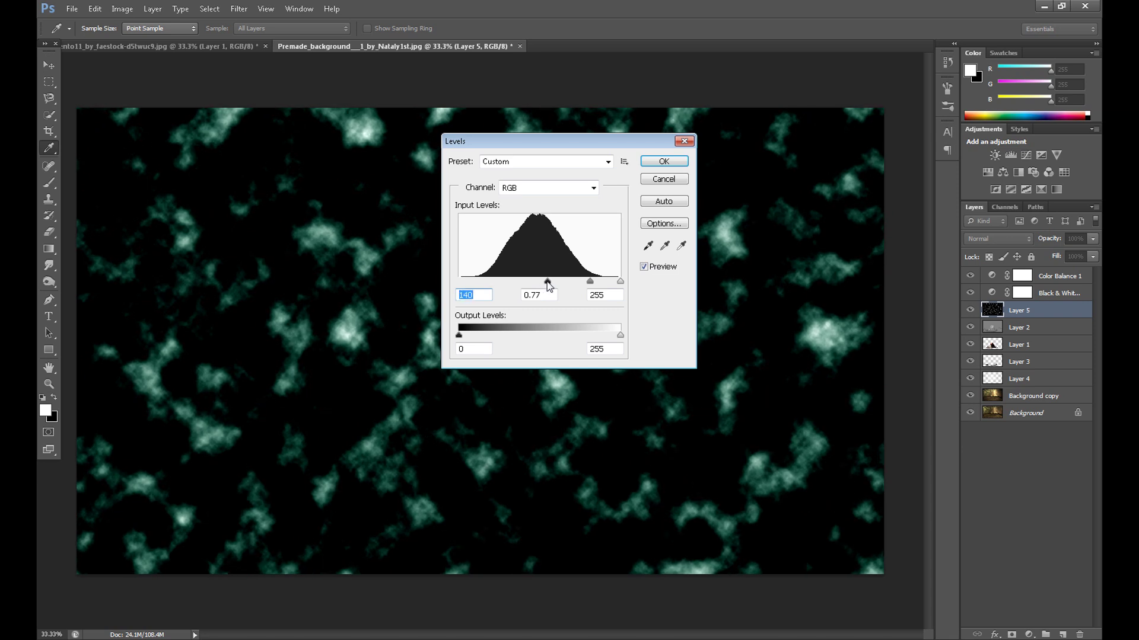
{"action": "key", "text": "Tab"}
{"action": "key", "text": "shift+Tab"}
{"action": "type", "text": "150"}
{"action": "key", "text": "Tab"}
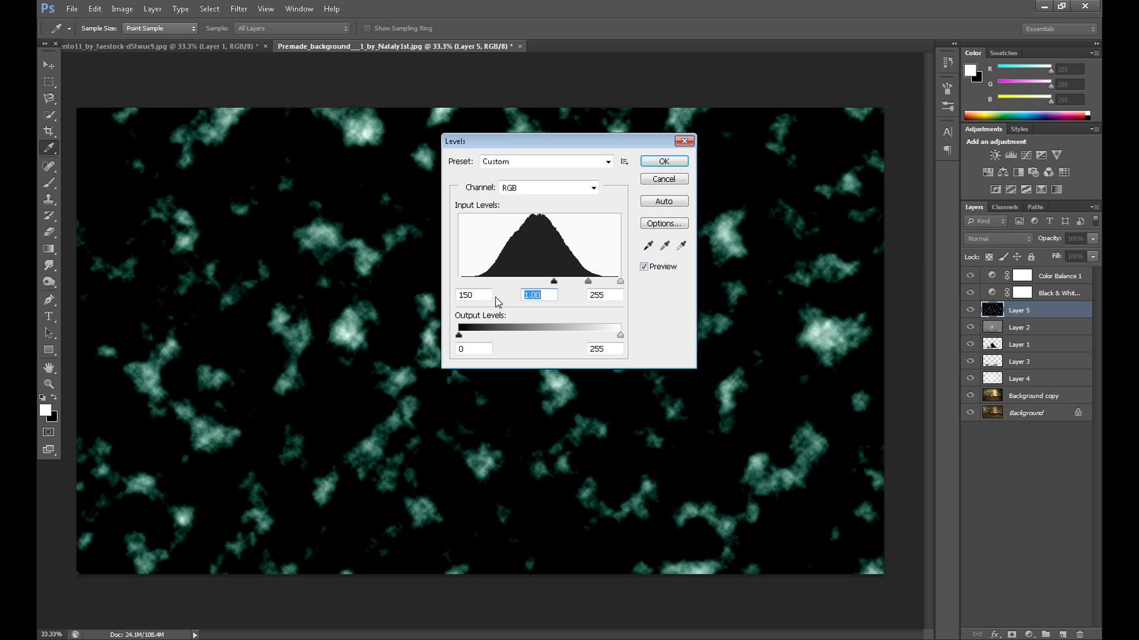
{"action": "left_click", "coordinate": [543, 295]}
{"action": "left_click", "coordinate": [664, 162]}
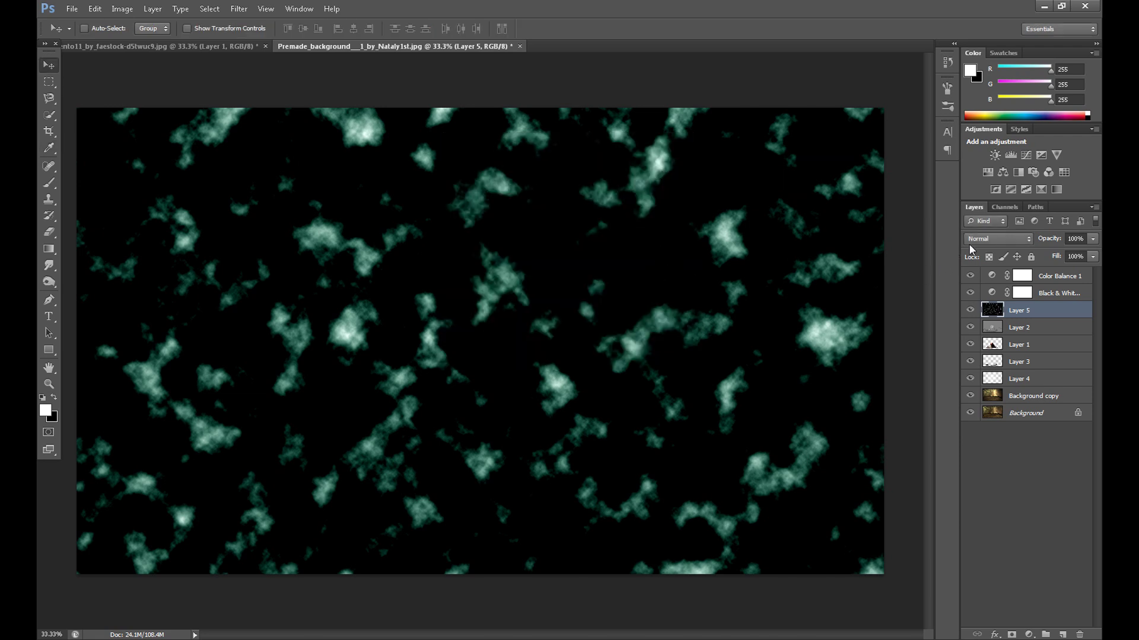
Apply Motion Blur to Layer 5 at angle 71° with distance 1531 pixels.
{"action": "left_click", "coordinate": [240, 10]}
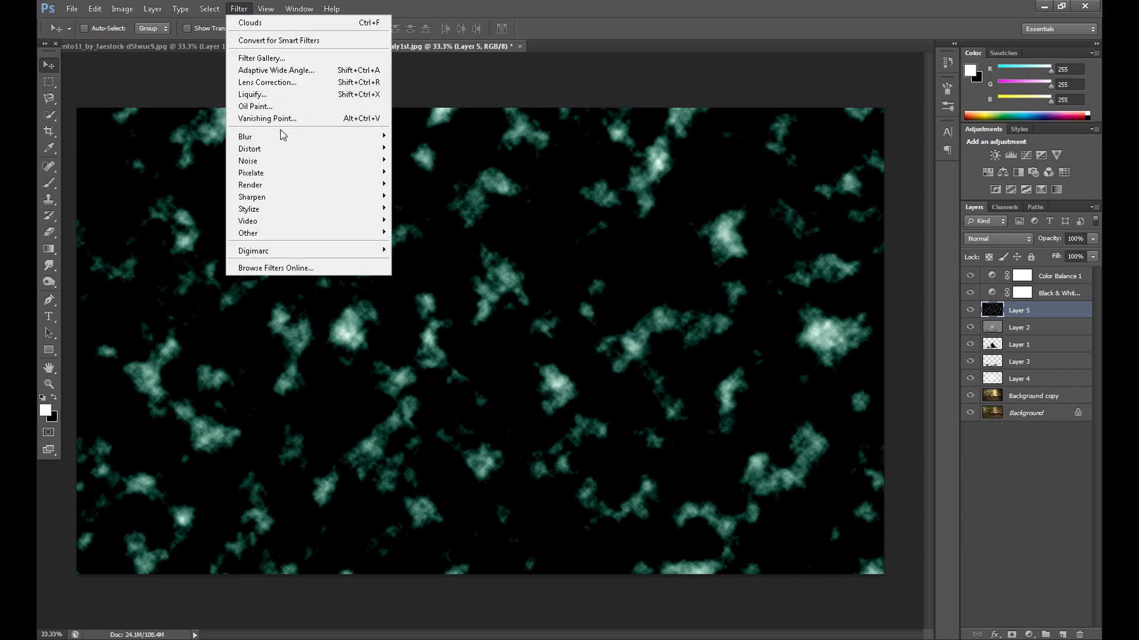
{"action": "mouse_move", "coordinate": [283, 137]}
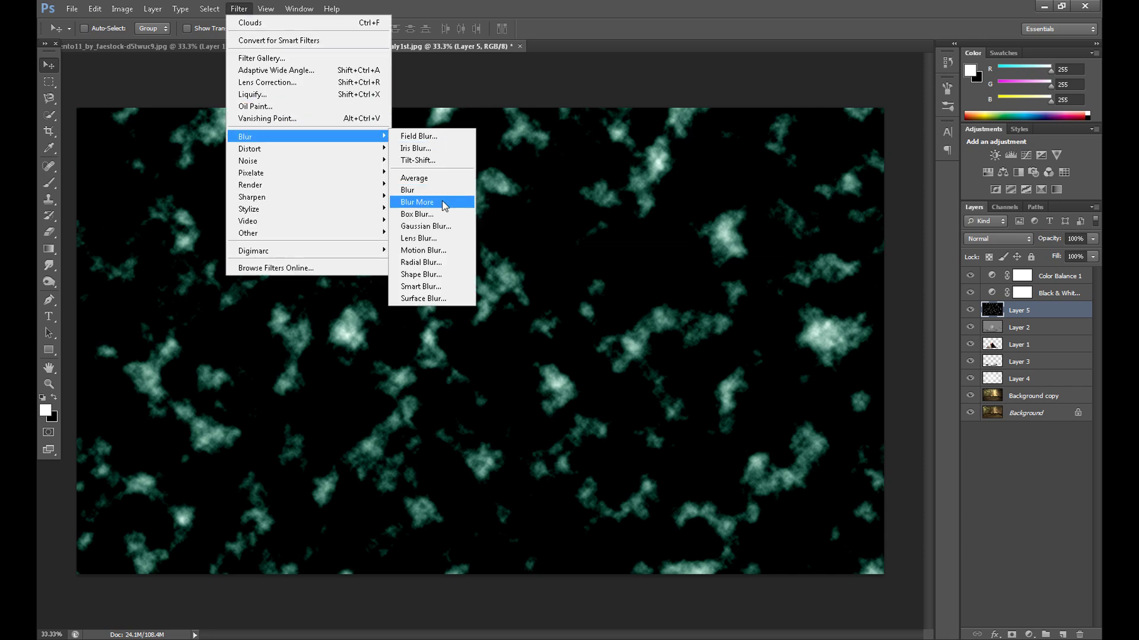
{"action": "left_click", "coordinate": [423, 250]}
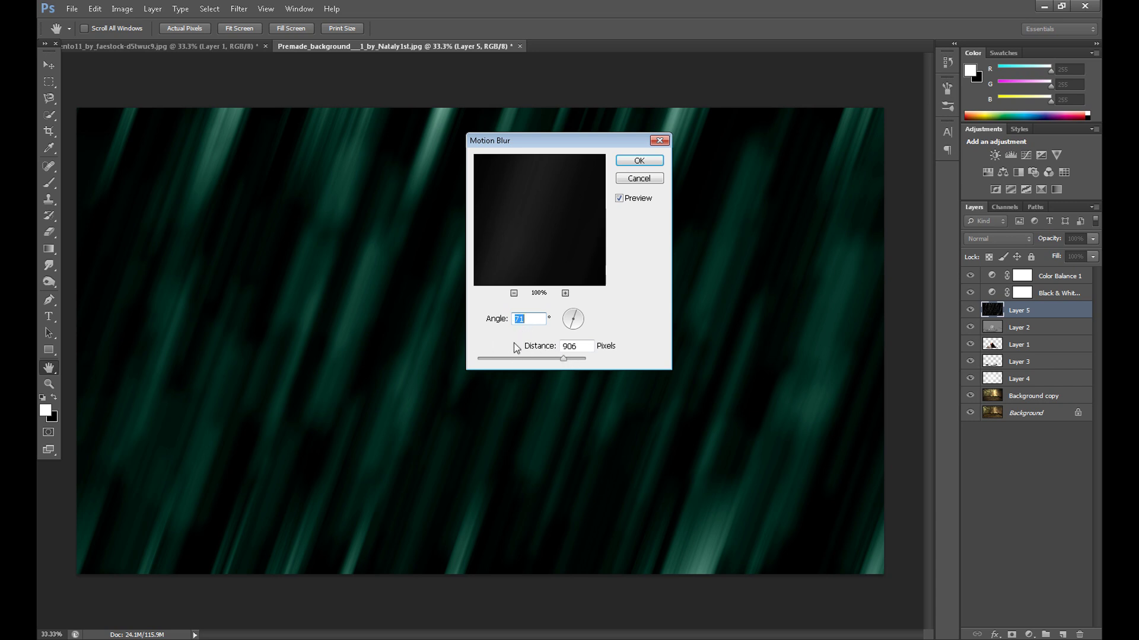
{"action": "left_click_drag", "start_coordinate": [562, 359], "coordinate": [567, 358]}
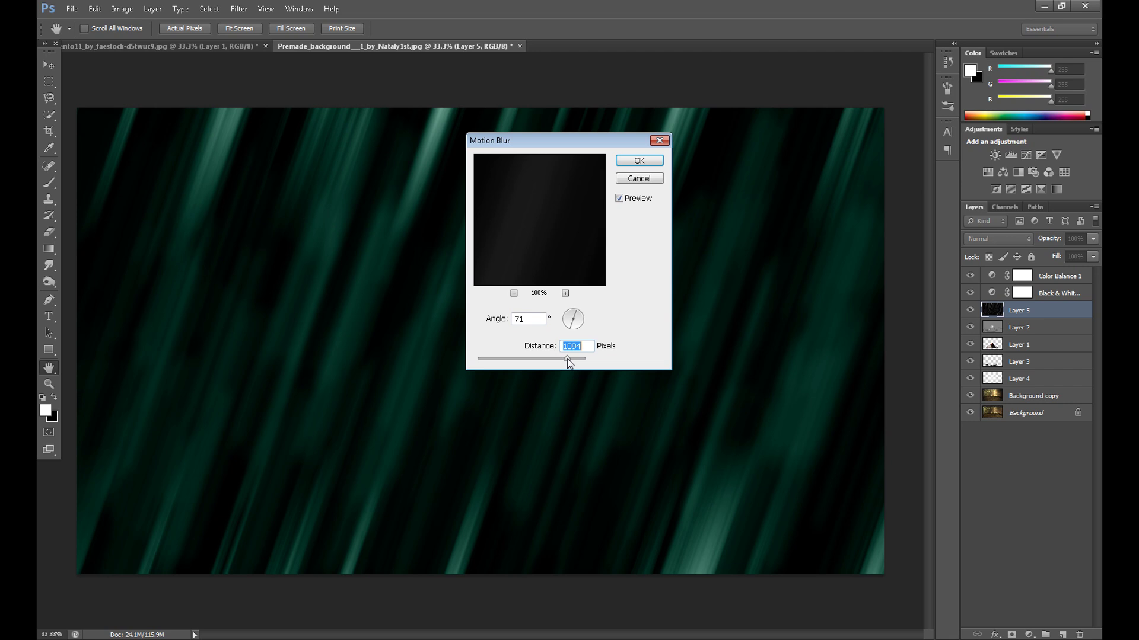
{"action": "left_click_drag", "start_coordinate": [568, 358], "coordinate": [574, 357]}
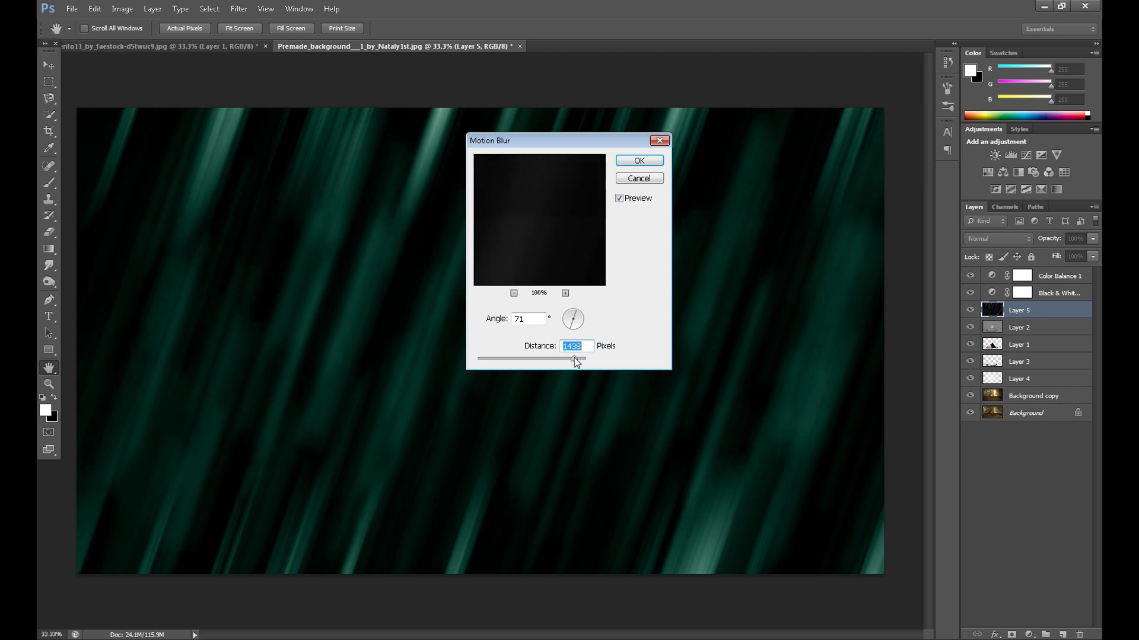
{"action": "left_click", "coordinate": [640, 166]}
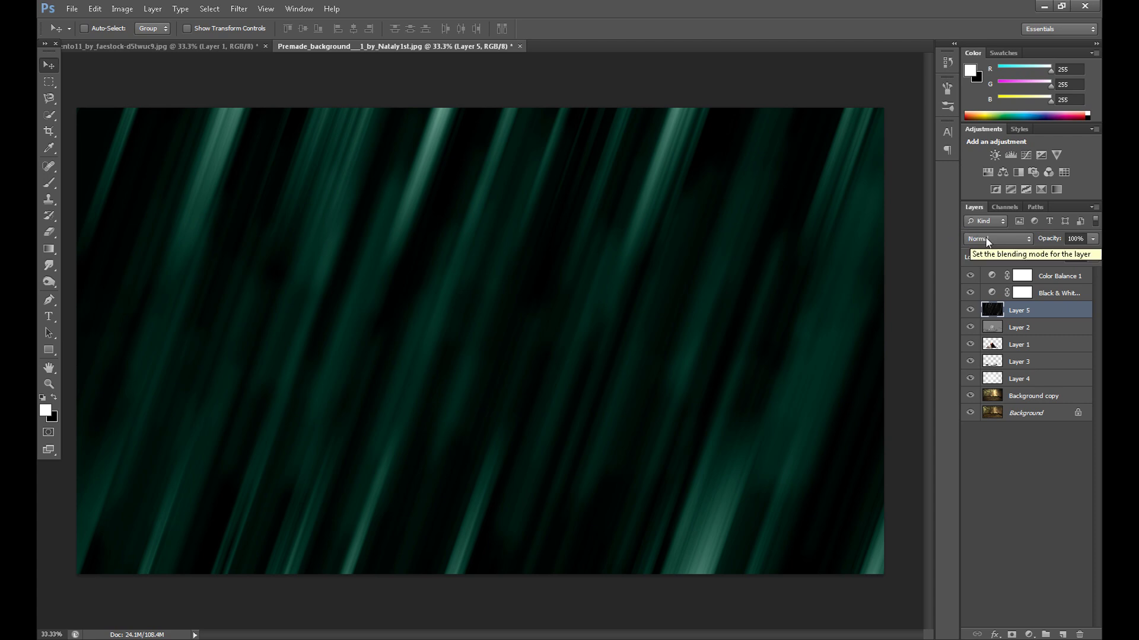
Set Layer 5's blend mode to Screen and re-enter Layer 4's opacity value.
{"action": "left_click", "coordinate": [989, 239]}
{"action": "left_click", "coordinate": [989, 355]}
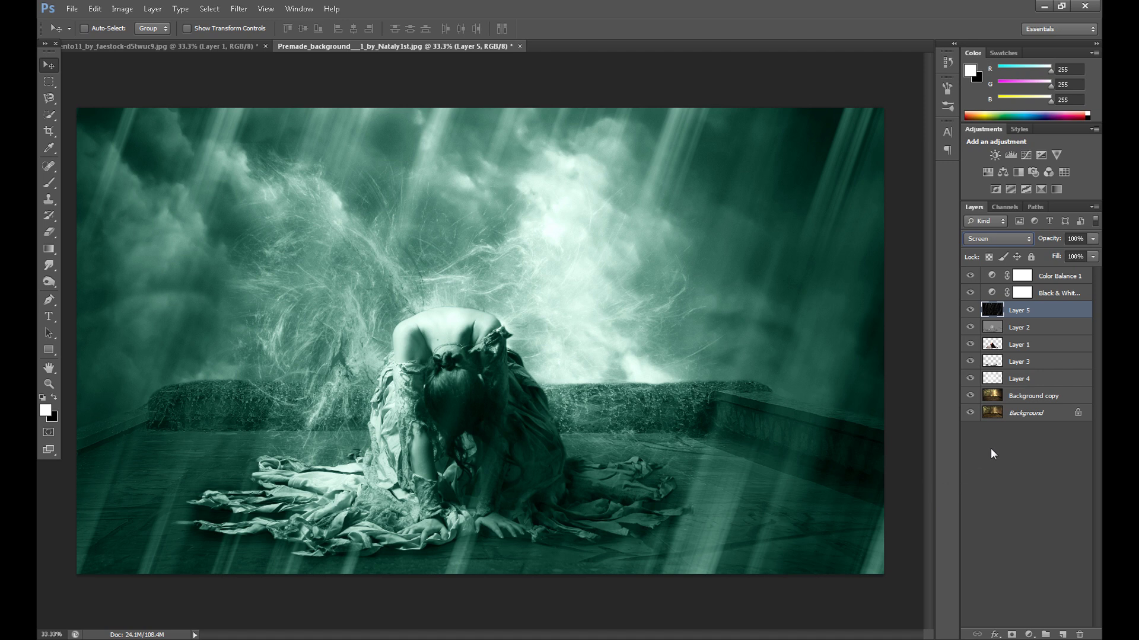
{"action": "left_click", "coordinate": [1001, 377]}
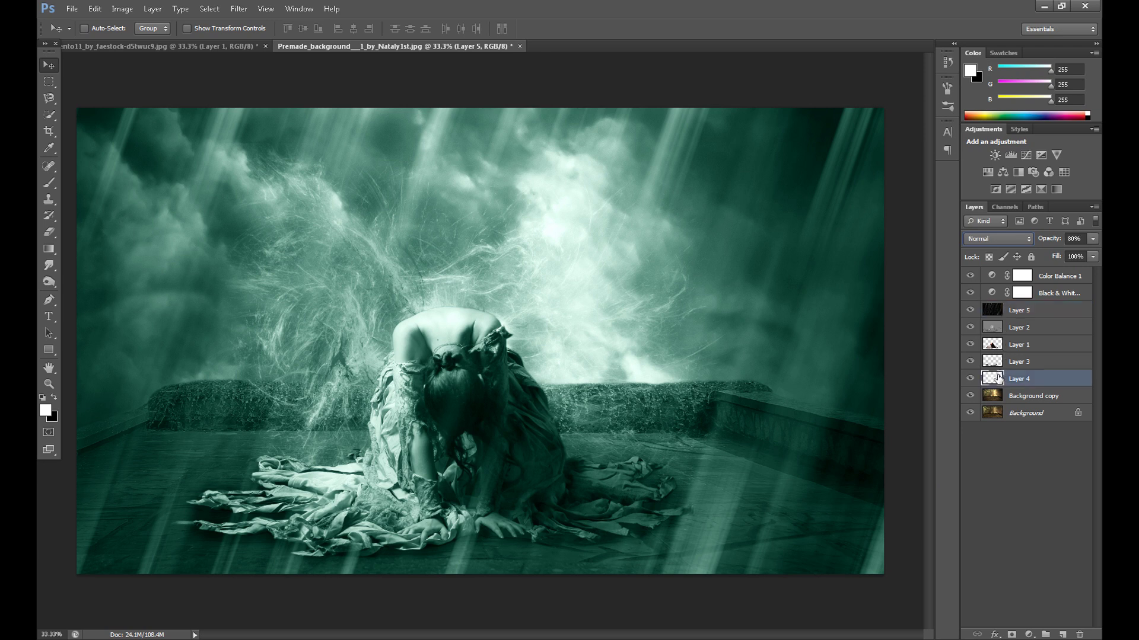
{"action": "left_click", "coordinate": [1070, 239]}
{"action": "type", "text": "0"}
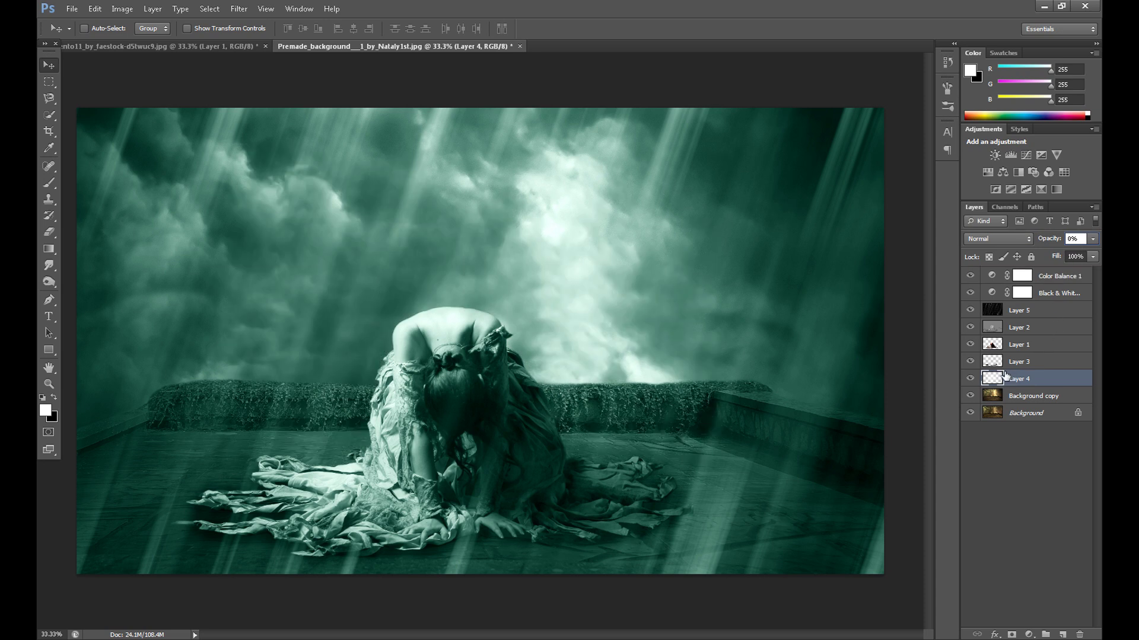
{"action": "type", "text": "70"}
{"action": "type", "text": "6"}
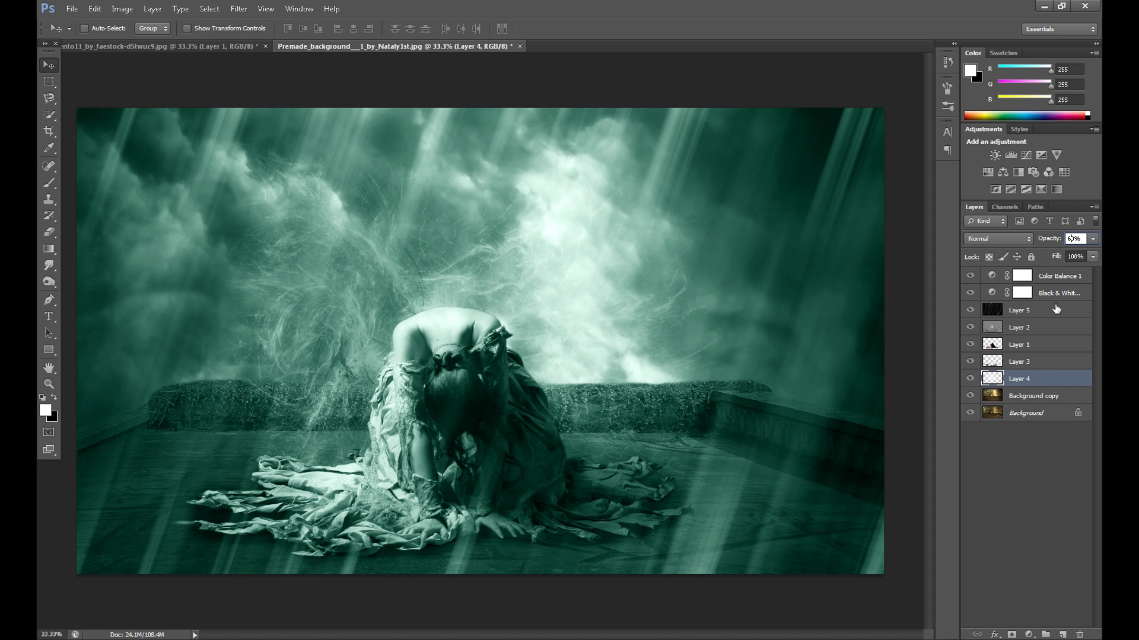
{"action": "left_click", "coordinate": [1055, 276]}
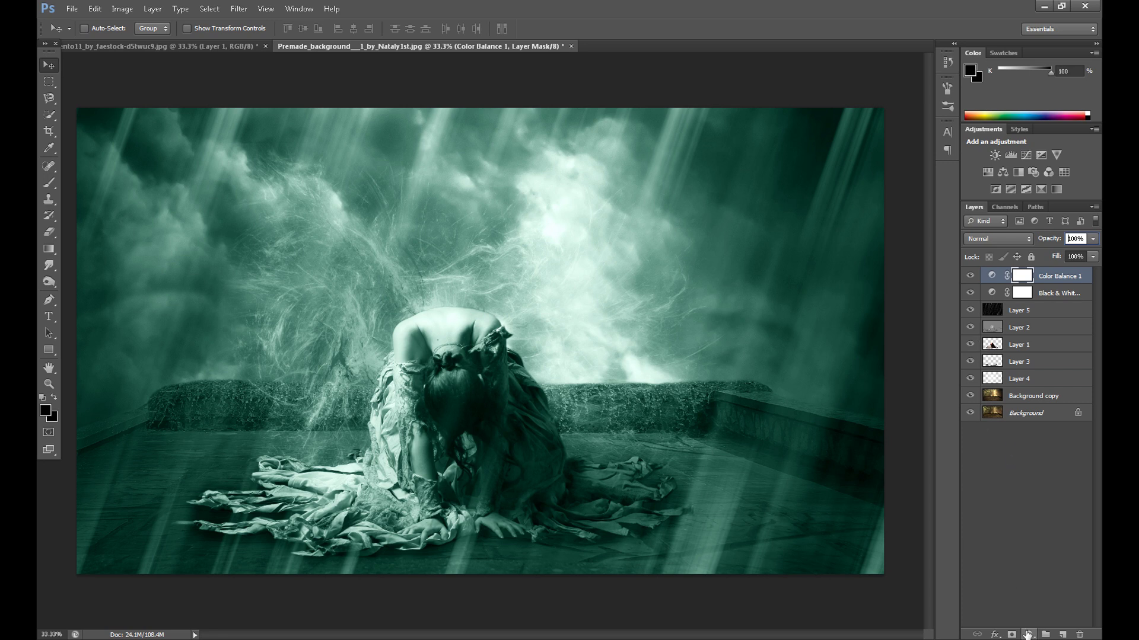
Add a Curves adjustment layer with an RGB S-curve that darkens shadows and brightens highlights.
{"action": "left_click", "coordinate": [1029, 634]}
{"action": "left_click", "coordinate": [1007, 432]}
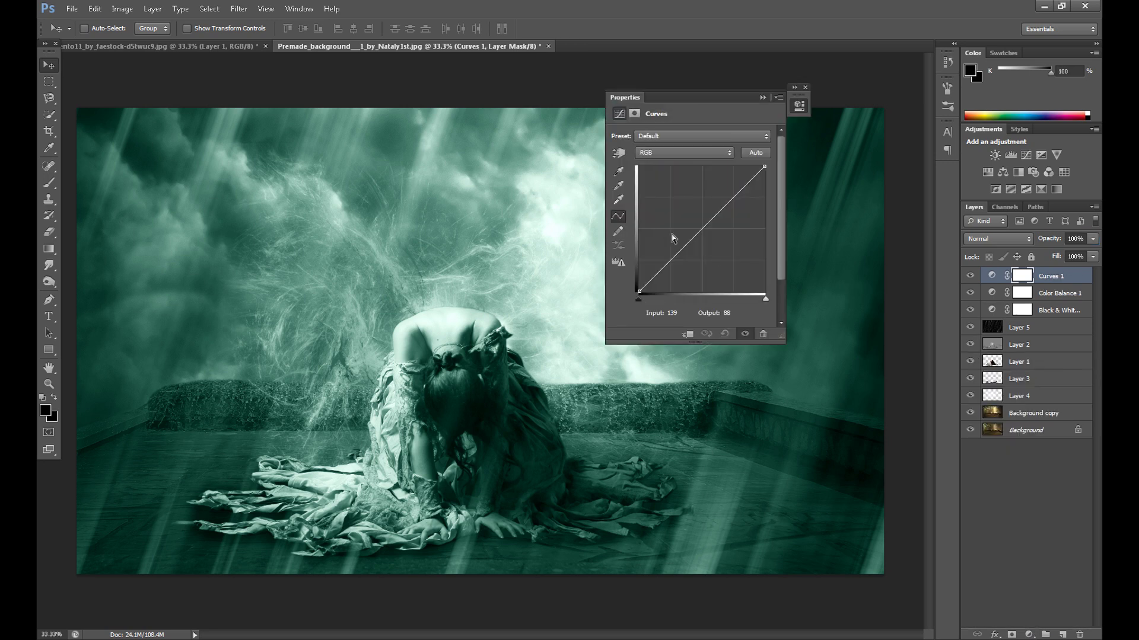
{"action": "left_click_drag", "start_coordinate": [667, 263], "coordinate": [671, 269]}
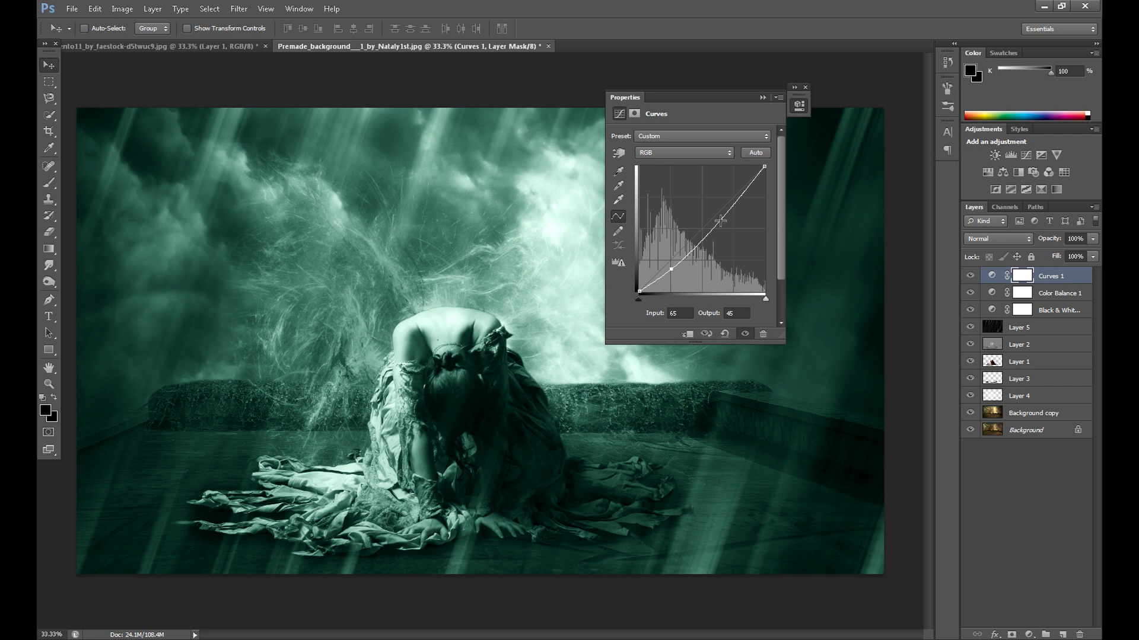
{"action": "left_click_drag", "start_coordinate": [723, 212], "coordinate": [722, 204]}
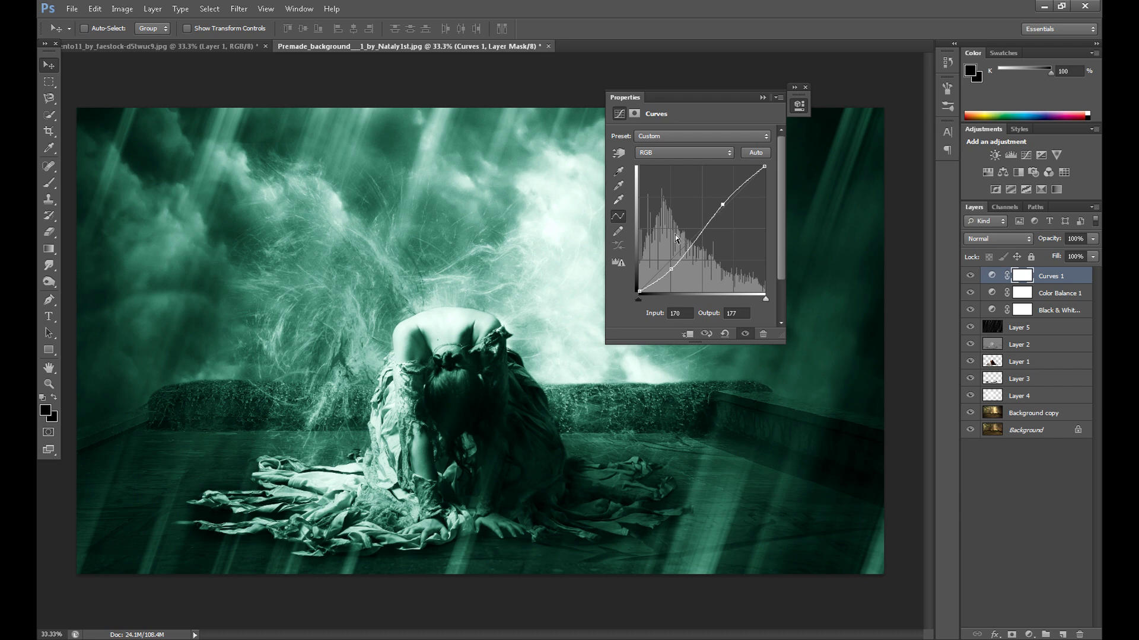
Lift the Blue channel's shadows to output 46 and ease the blue midtones down slightly.
{"action": "left_click", "coordinate": [694, 154]}
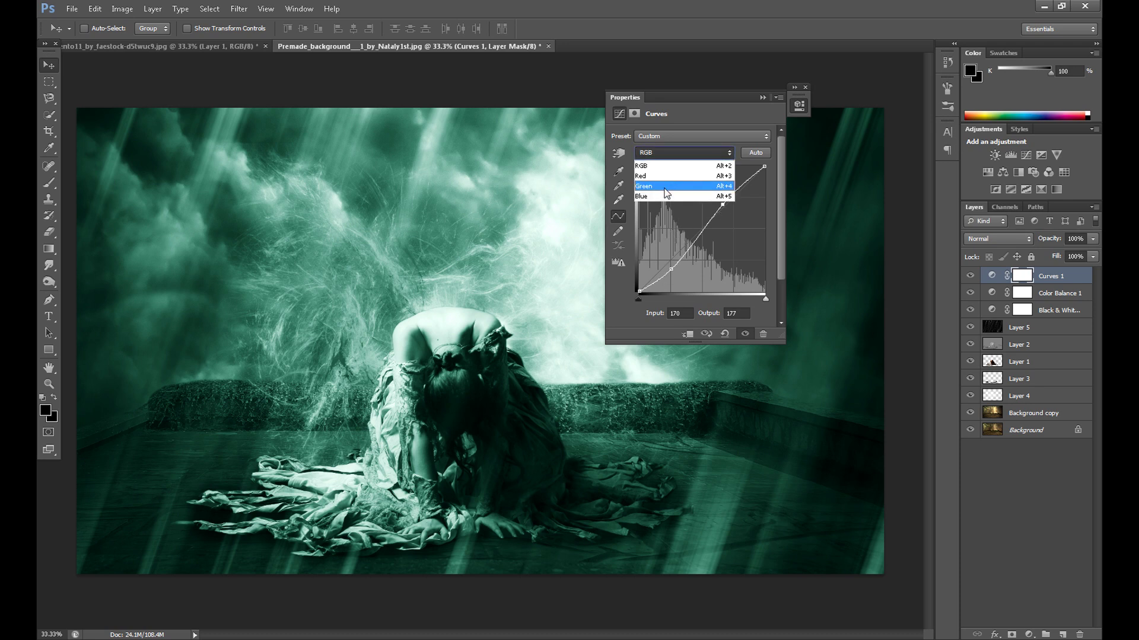
{"action": "left_click", "coordinate": [661, 193]}
{"action": "left_click_drag", "start_coordinate": [638, 292], "coordinate": [631, 273]}
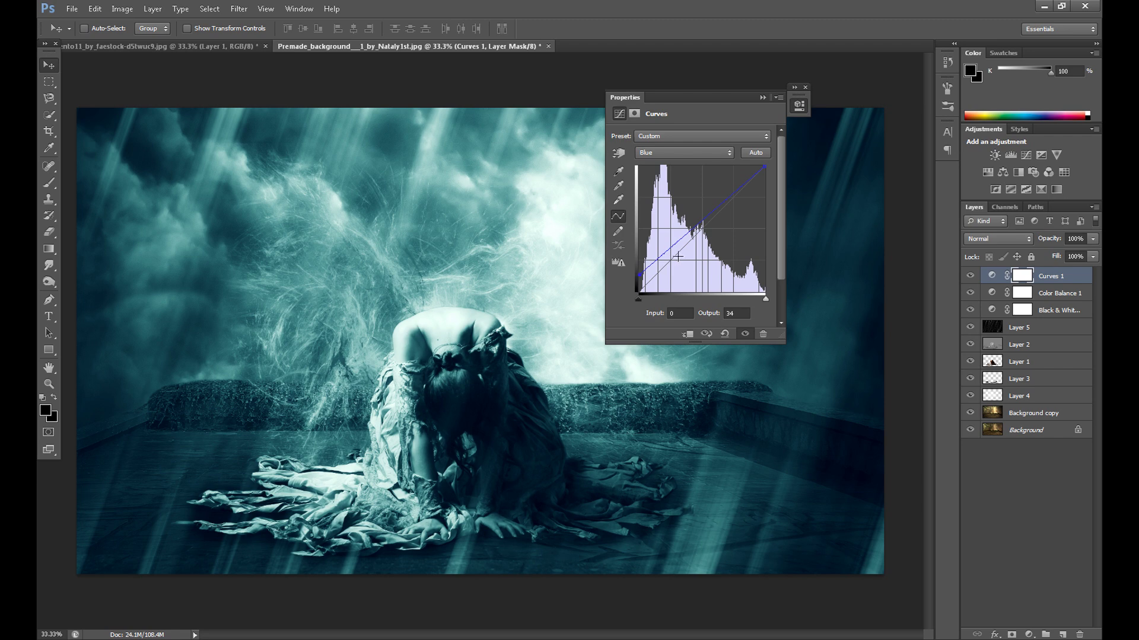
{"action": "left_click_drag", "start_coordinate": [694, 230], "coordinate": [694, 240]}
{"action": "left_click_drag", "start_coordinate": [638, 274], "coordinate": [636, 267]}
{"action": "left_click", "coordinate": [806, 87]}
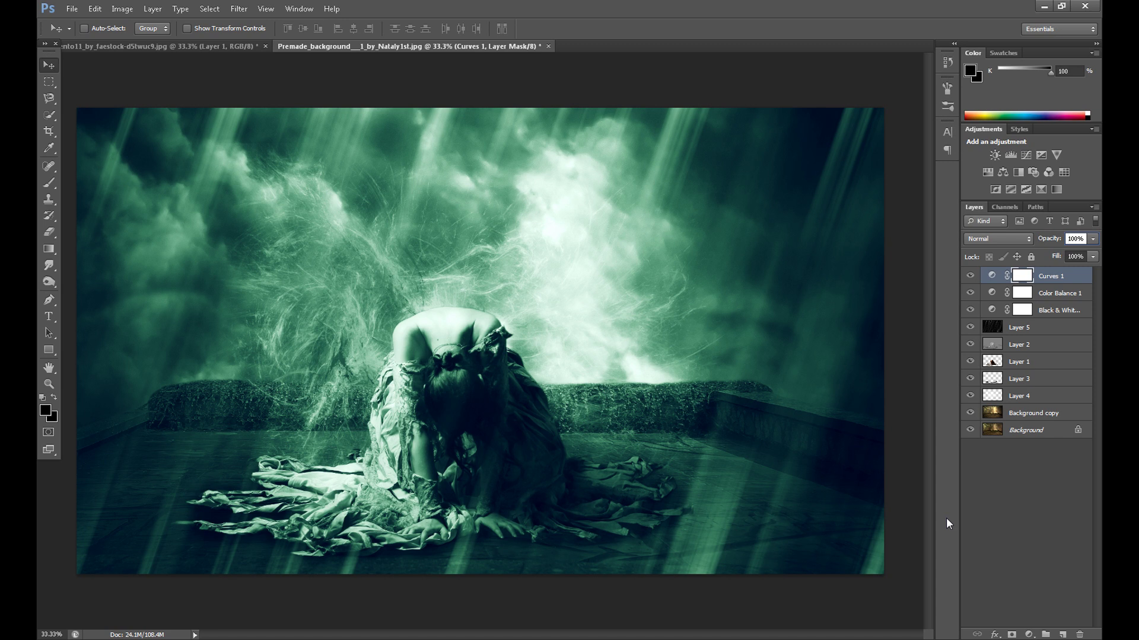
{"action": "key", "text": "alt+bracketleft"}
{"action": "key", "text": "alt+bracketleft"}
{"action": "key", "text": "alt+bracketleft"}
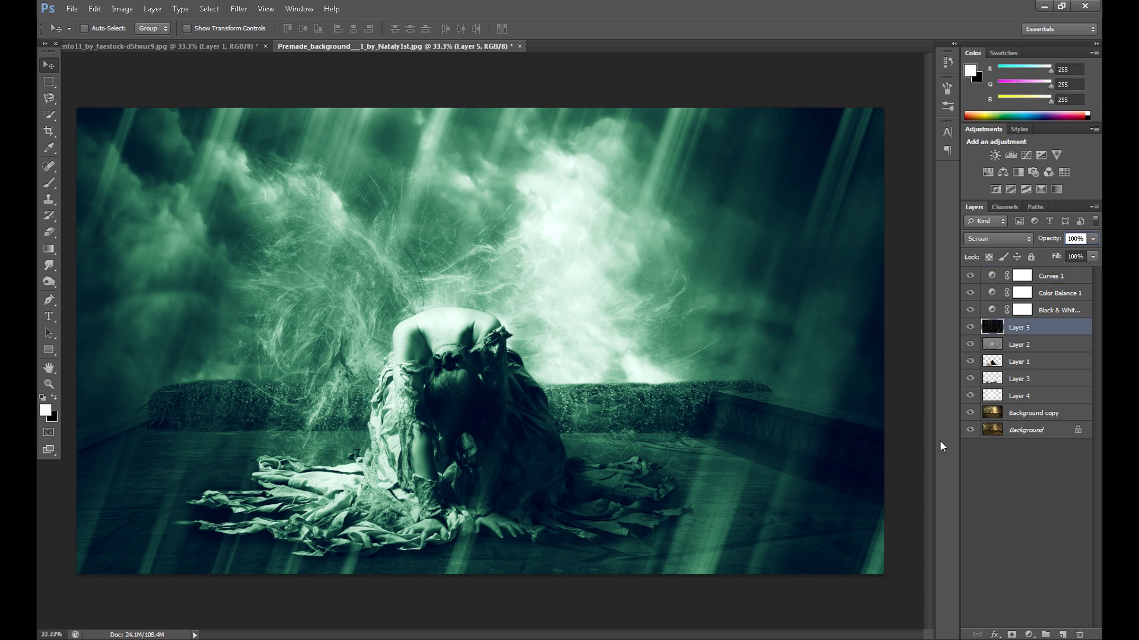